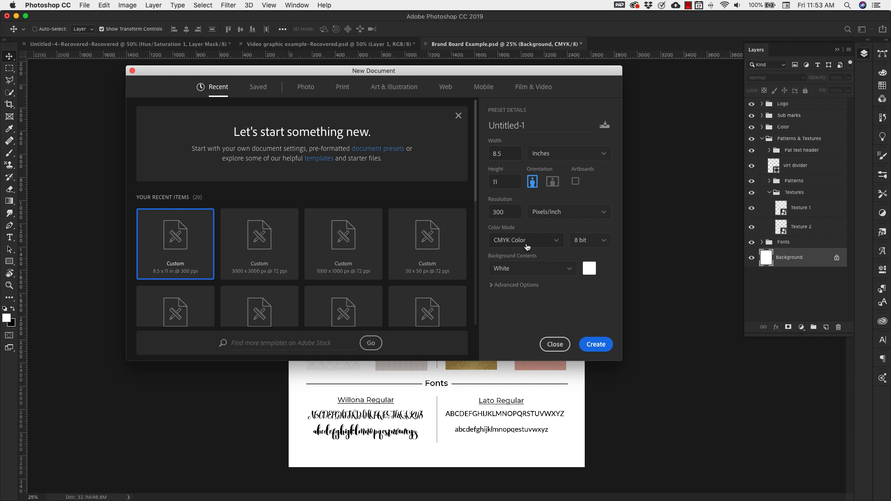
# Create a blank 8.5 x 11 inch portrait document at 300 pixels/inch in CMYK Color with a white background.
pyautogui.click(596, 344)
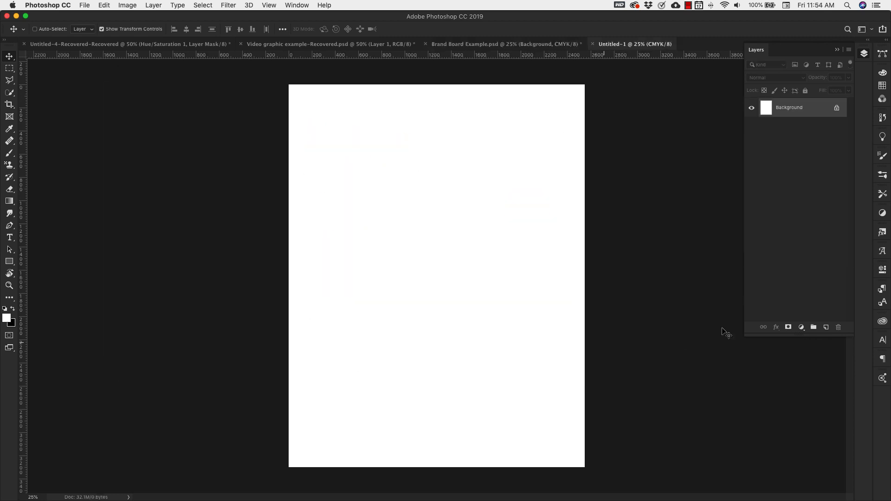
# Use gridlines every 0.25 inches with 1 subdivision in the preferences, and show the grid on the page.
pyautogui.click(50, 5)
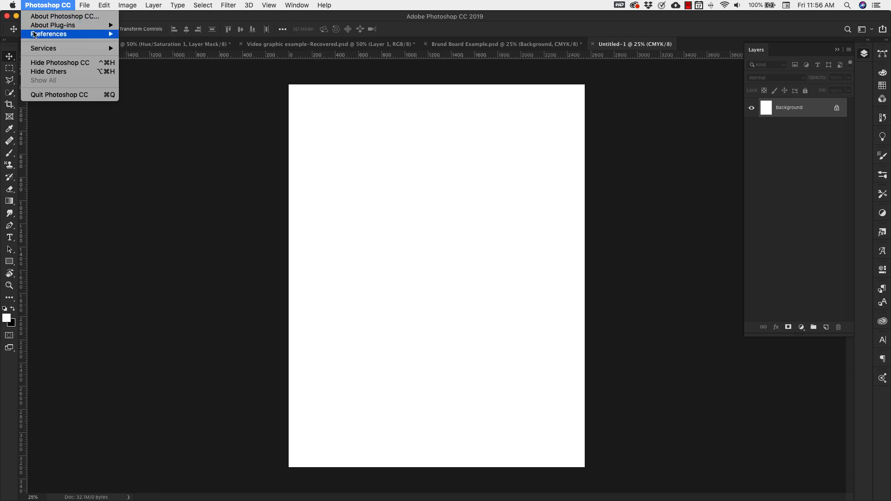
pyautogui.moveTo(57, 34)
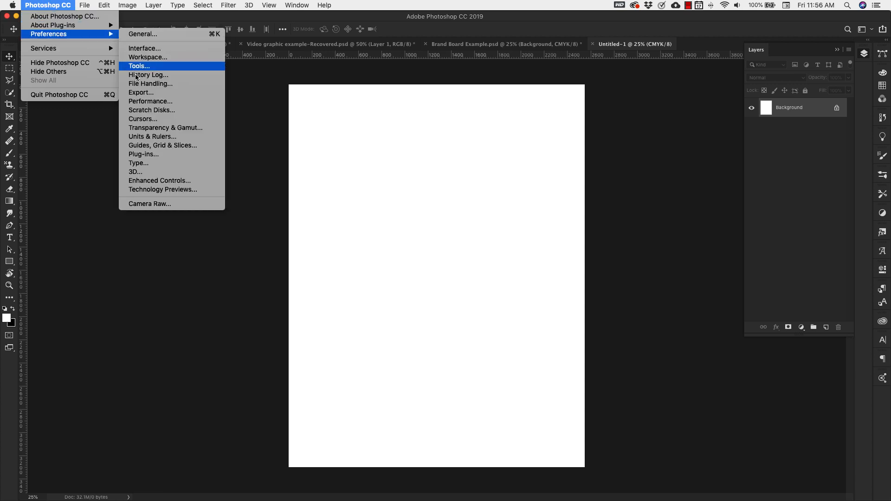
pyautogui.click(183, 146)
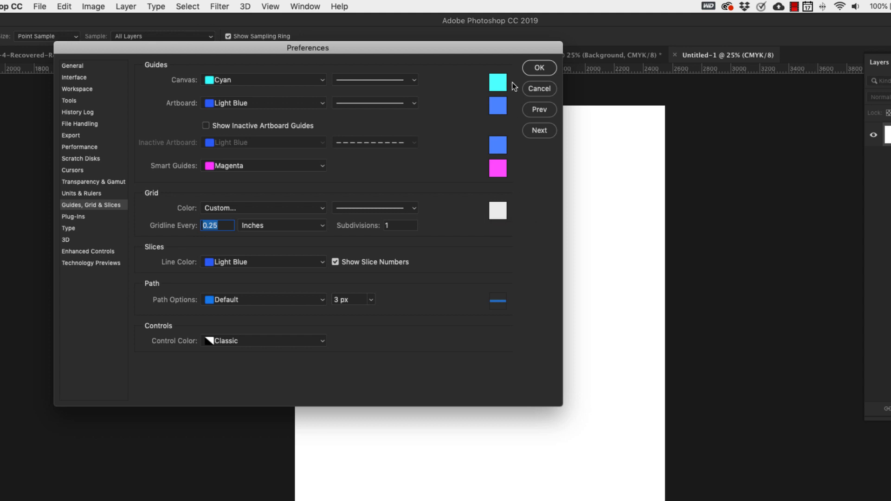
pyautogui.click(543, 68)
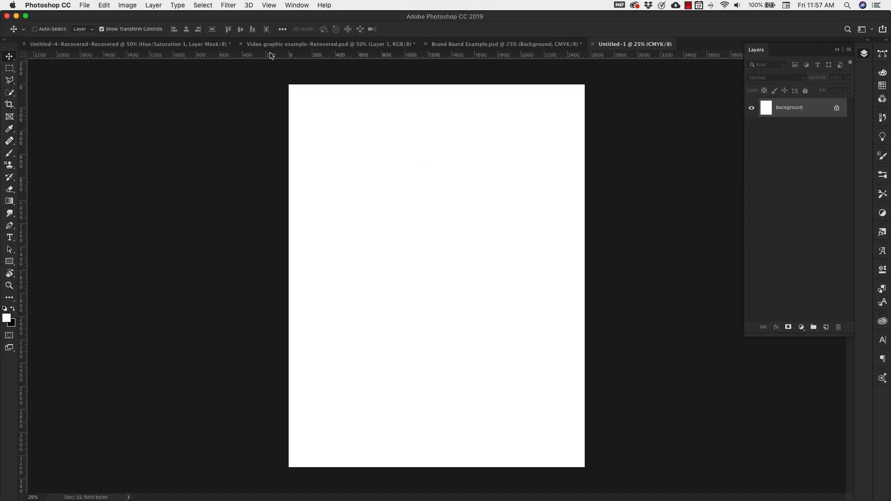
pyautogui.click(269, 6)
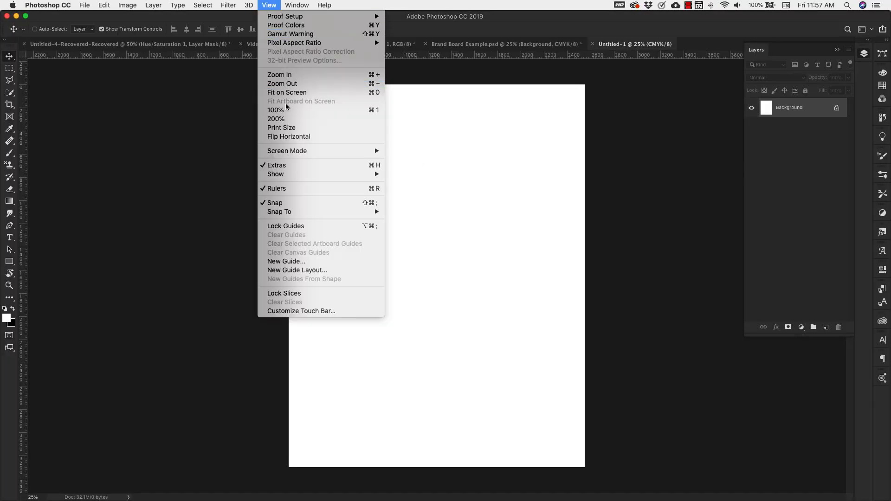
pyautogui.moveTo(284, 174)
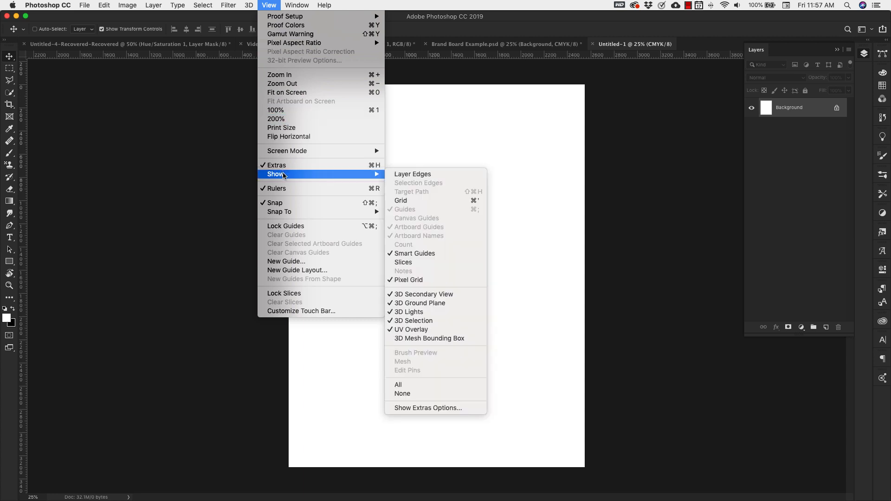
pyautogui.click(402, 201)
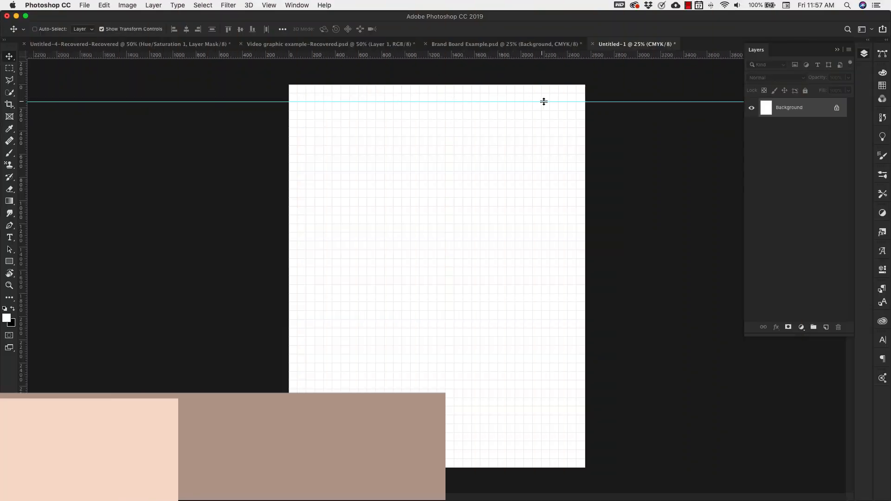
# Place guides two grid squares inside the page's right, left and bottom edges as margins.
pyautogui.moveTo(20, 186); pyautogui.dragTo(567, 185)
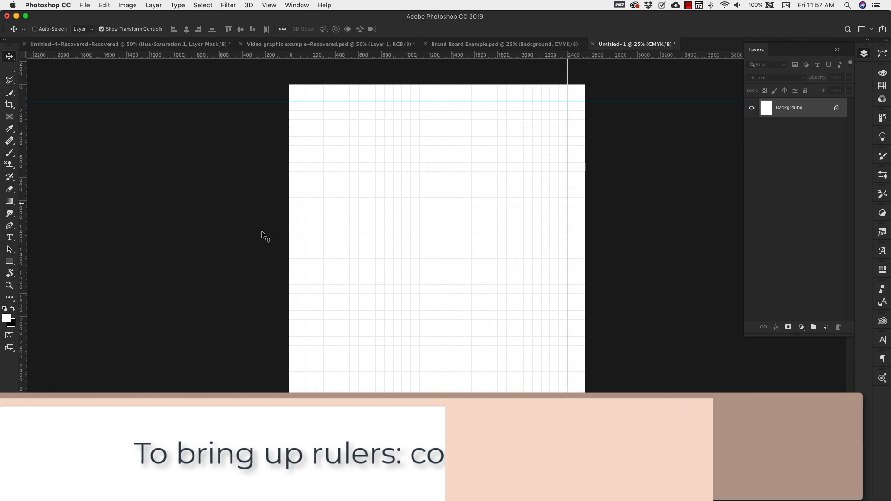
pyautogui.moveTo(21, 241); pyautogui.dragTo(305, 236)
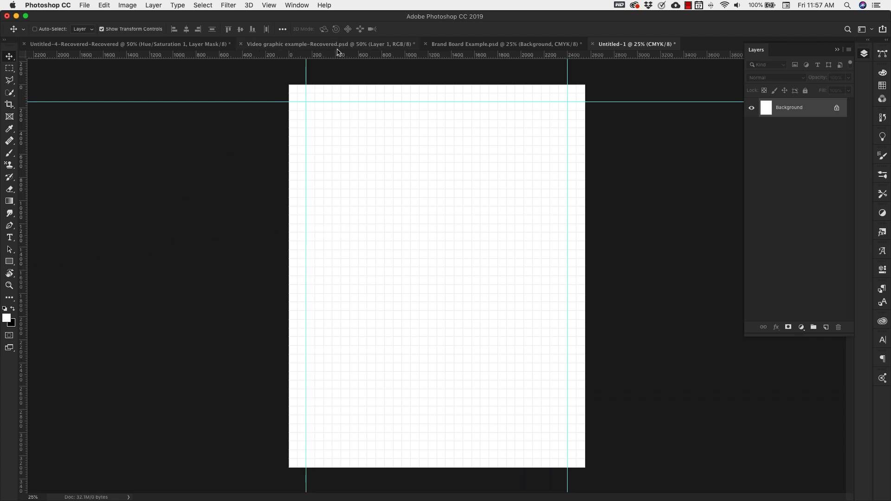
pyautogui.moveTo(339, 55); pyautogui.dragTo(371, 450)
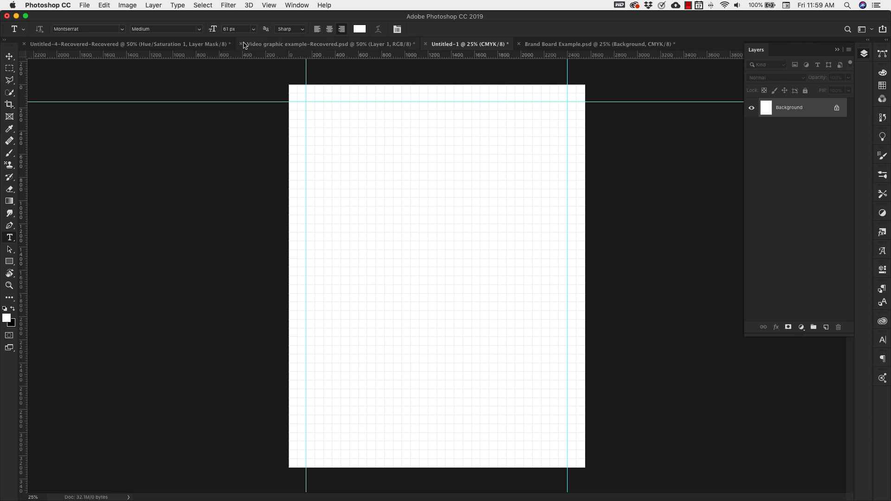
# Arrange the new document and Brand Board Example.psd side by side in a 2-up vertical layout.
pyautogui.click(293, 7)
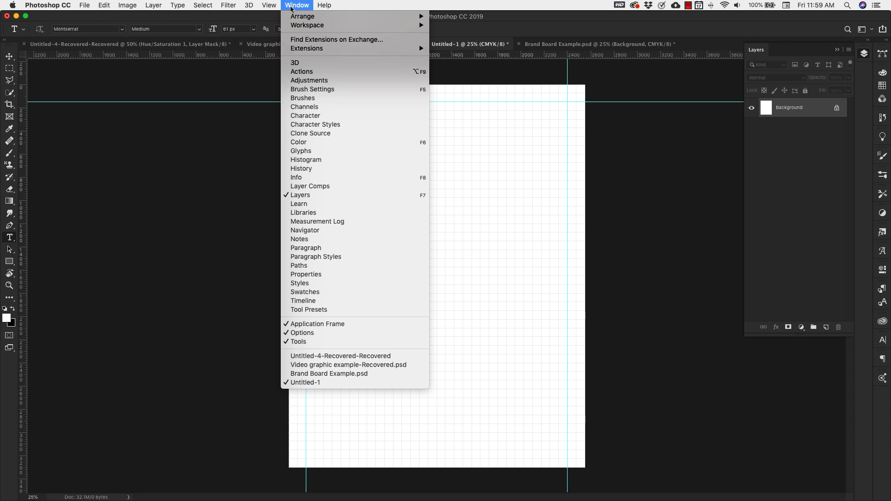
pyautogui.moveTo(295, 18)
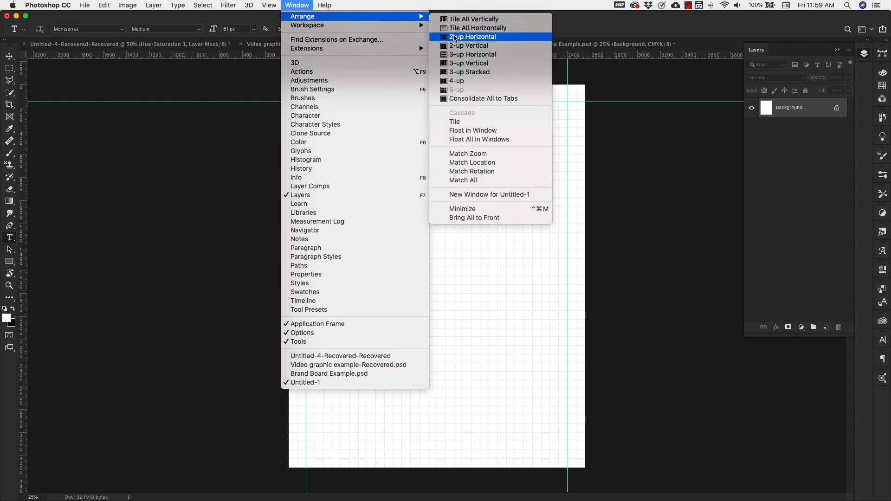
pyautogui.click(479, 46)
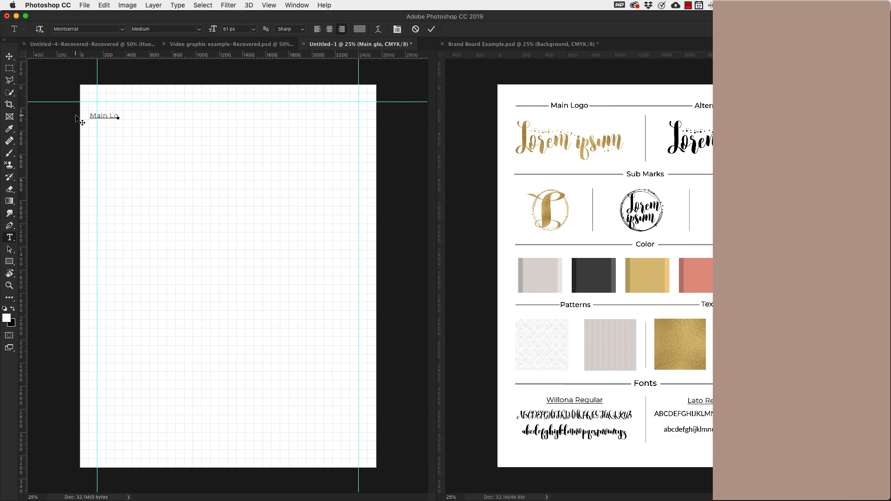
# Finish the heading text as "Main Logo" and move it right, into the upper-left part of the page.
pyautogui.write('go')
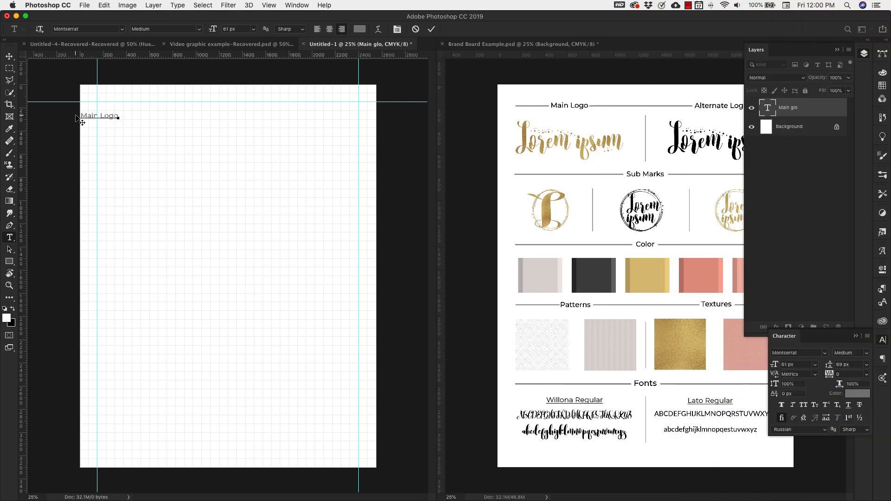
pyautogui.press('super+Return')
pyautogui.press('v')
pyautogui.moveTo(131, 166); pyautogui.dragTo(181, 172)
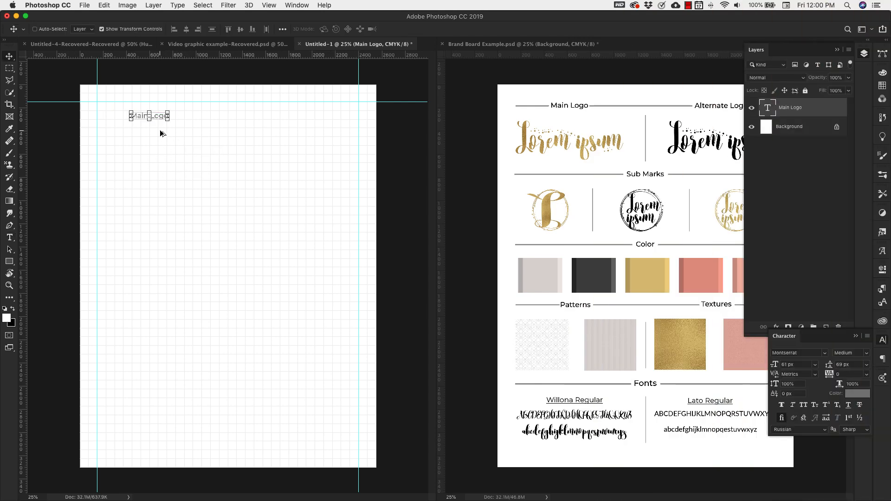
# Duplicate the Main Logo heading to the right half of the page on the same line and change its text to "Alternate Logo".
pyautogui.moveTo(160, 133); pyautogui.dragTo(300, 129)
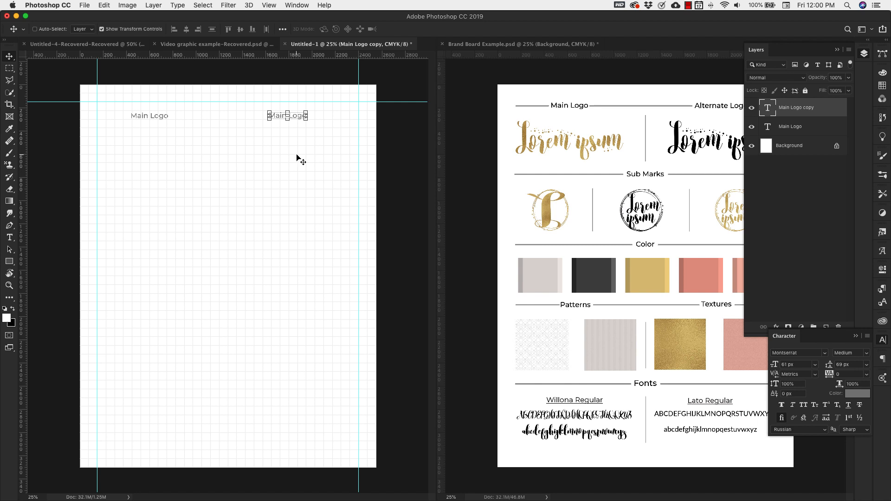
pyautogui.press('t')
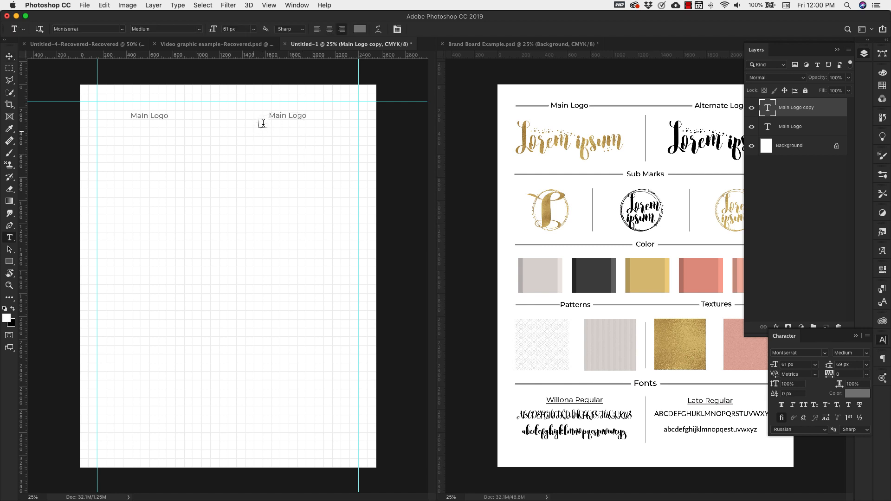
pyautogui.moveTo(270, 116); pyautogui.dragTo(317, 117)
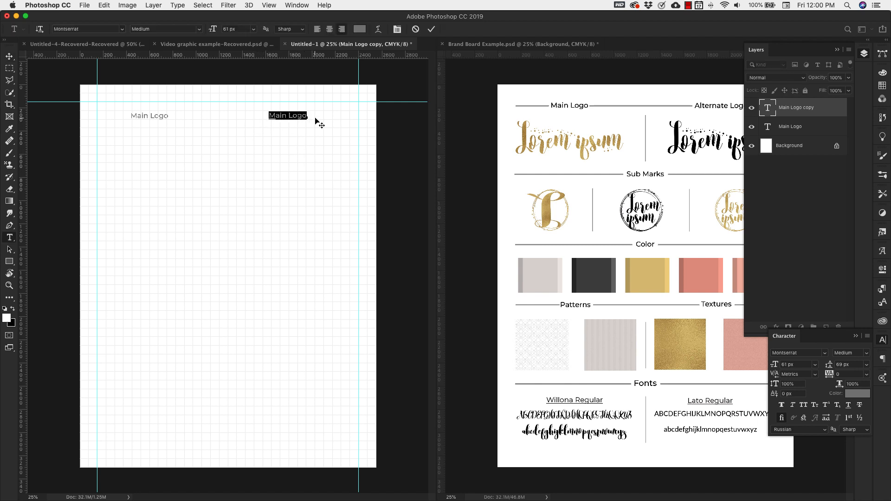
pyautogui.write('Alternate Logo')
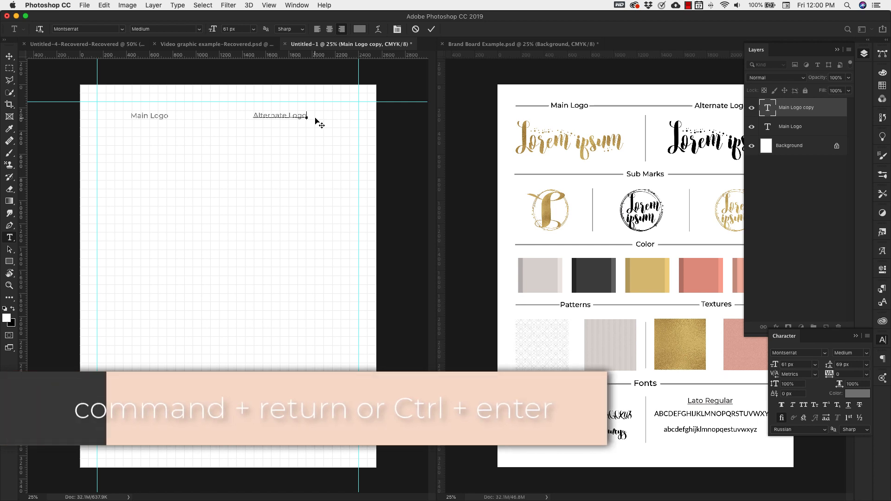
pyautogui.press('super+Return')
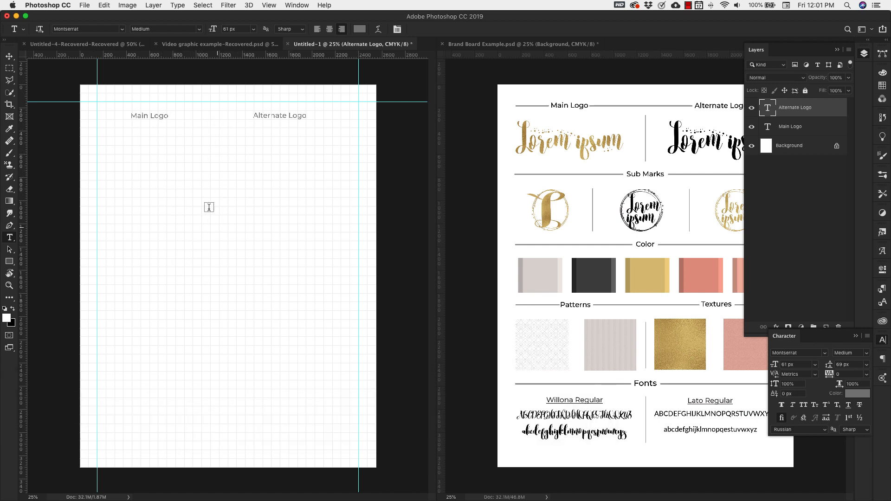
# Add a "Sub Marks" text heading near the page's middle, below the two logo headings.
pyautogui.click(206, 166)
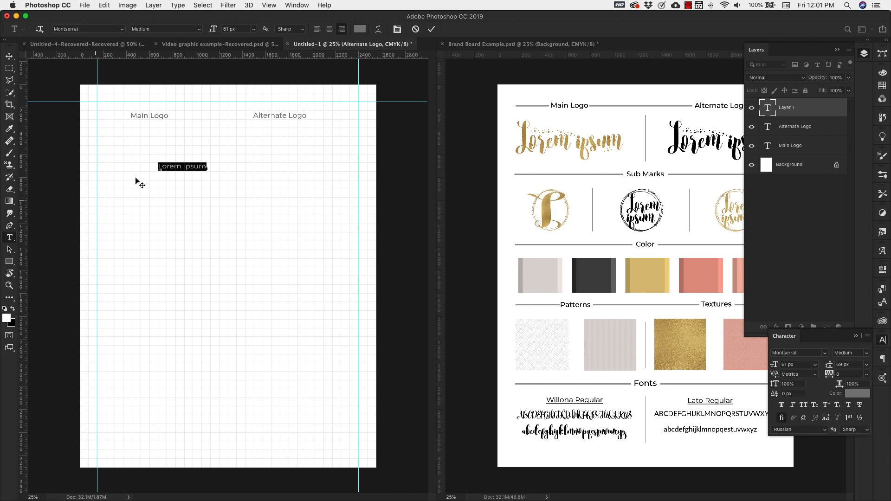
pyautogui.write('Sub Marks')
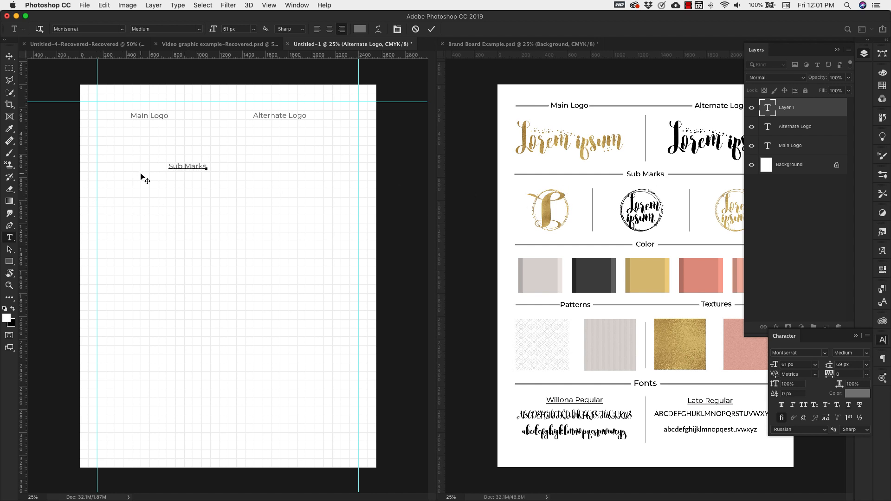
pyautogui.click(141, 174)
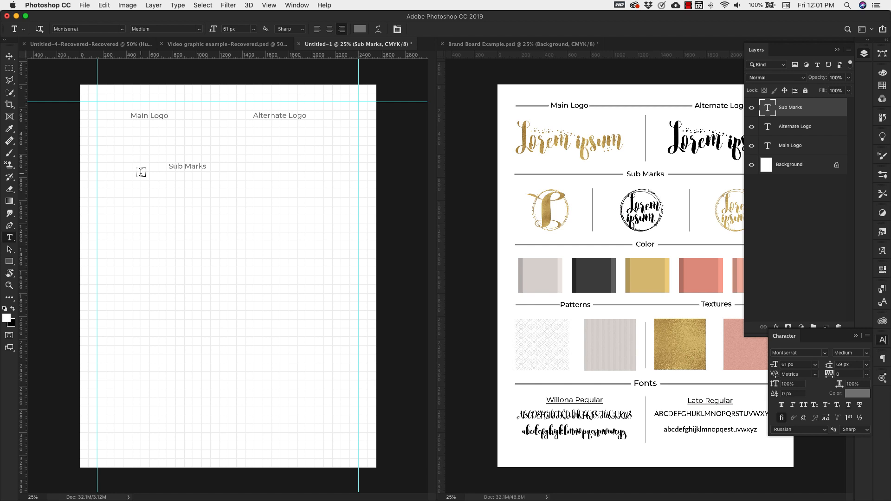
# Draw a horizontal grey line, 10 px in weight and about 2250 px wide, between the side guides near the logo headings.
pyautogui.click(9, 263)
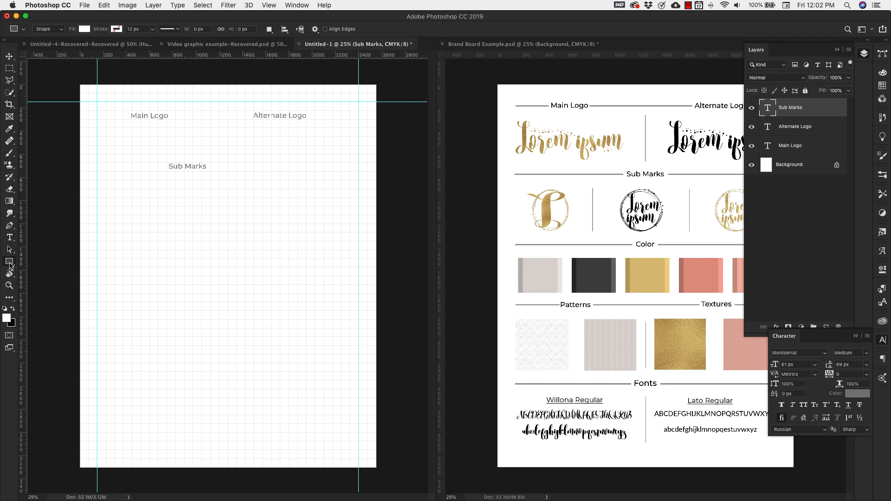
pyautogui.click(45, 296)
pyautogui.click(347, 30)
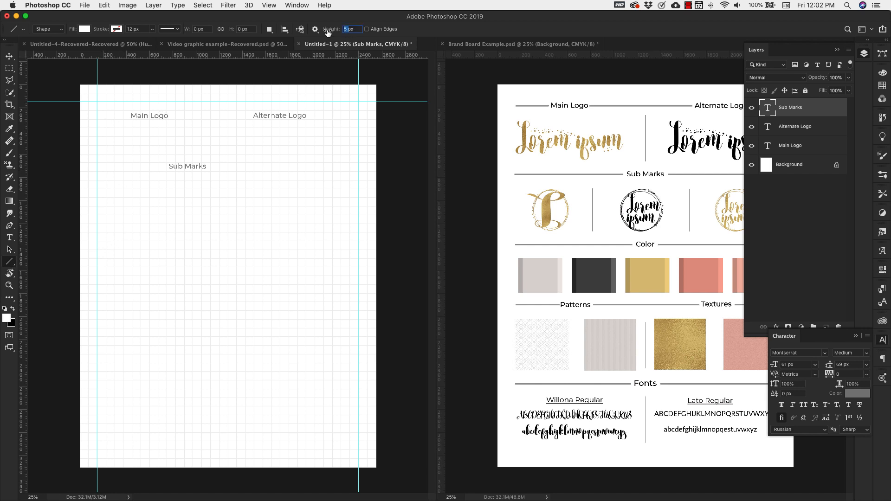
pyautogui.write('10')
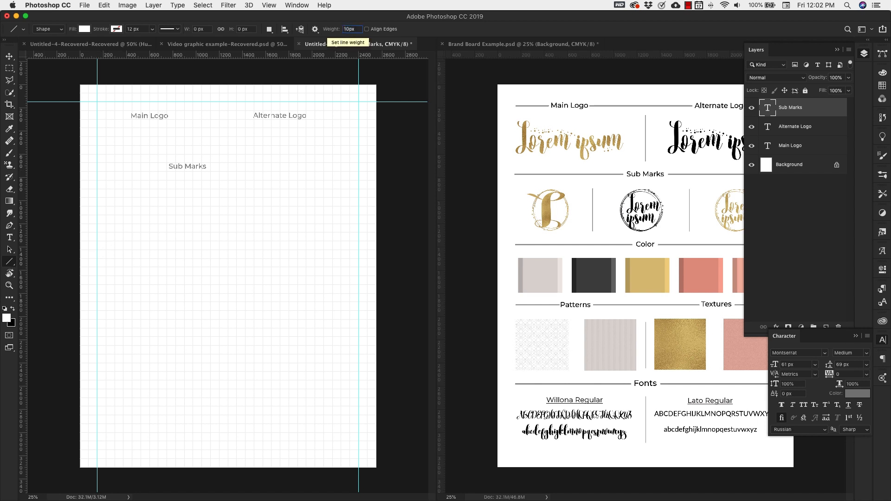
pyautogui.click(84, 30)
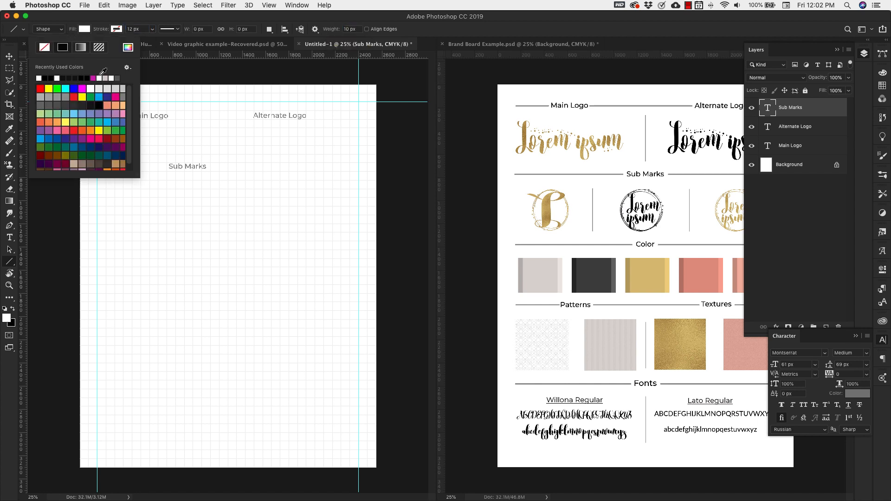
pyautogui.click(57, 96)
pyautogui.click(165, 56)
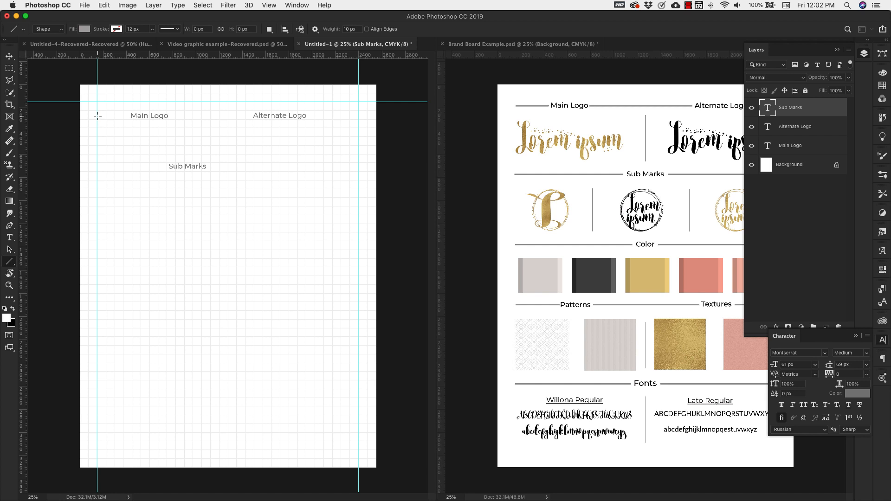
pyautogui.moveTo(97, 116); pyautogui.dragTo(358, 120)
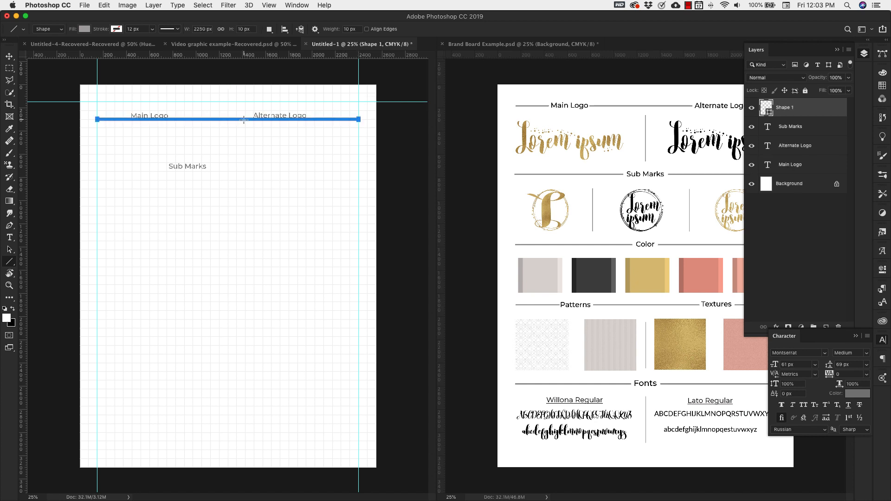
# Nudge the grey line up so it runs through the vertical middle of the Main Logo and Alternate Logo headings.
pyautogui.press('v')
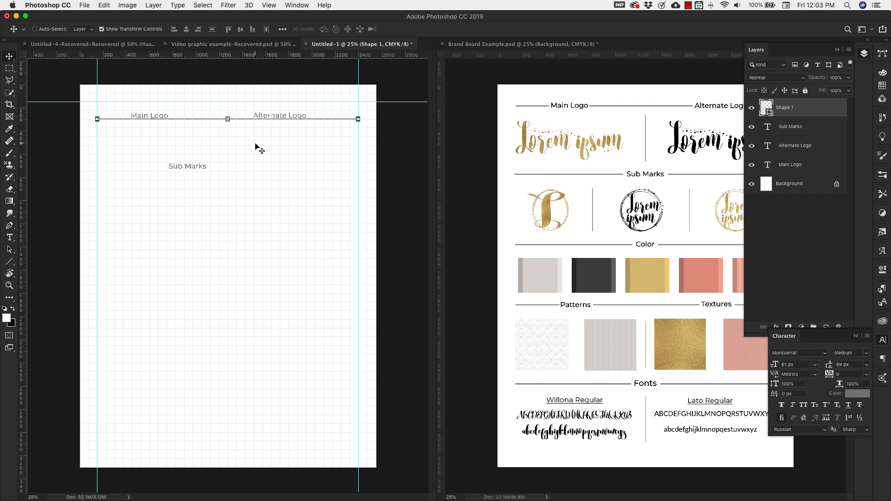
pyautogui.hotkey('shift', 'Up')
pyautogui.hotkey('shift', 'Up')
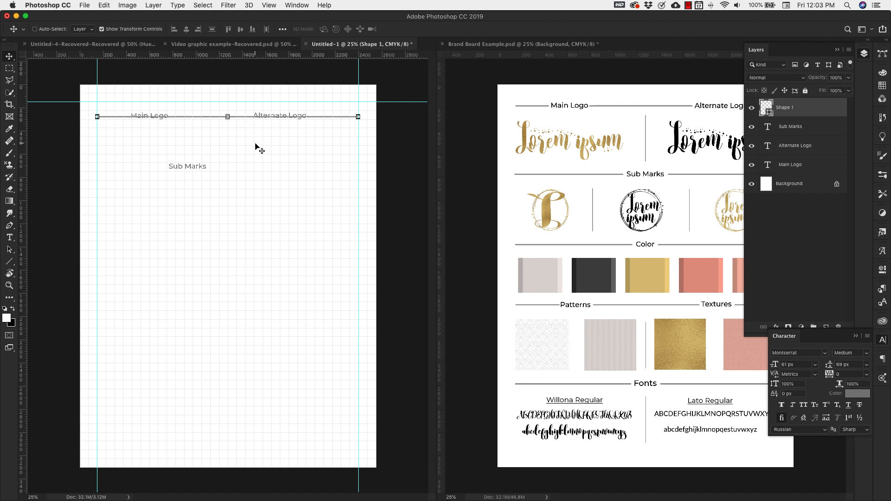
pyautogui.hotkey('shift', 'Up')
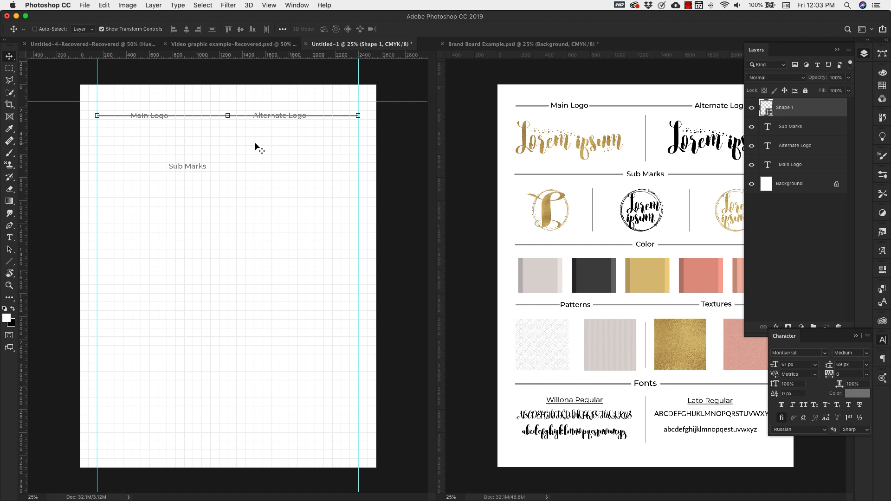
pyautogui.press('Down')
# Move the Main Logo heading slightly left along the grey line.
pyautogui.click(790, 165)
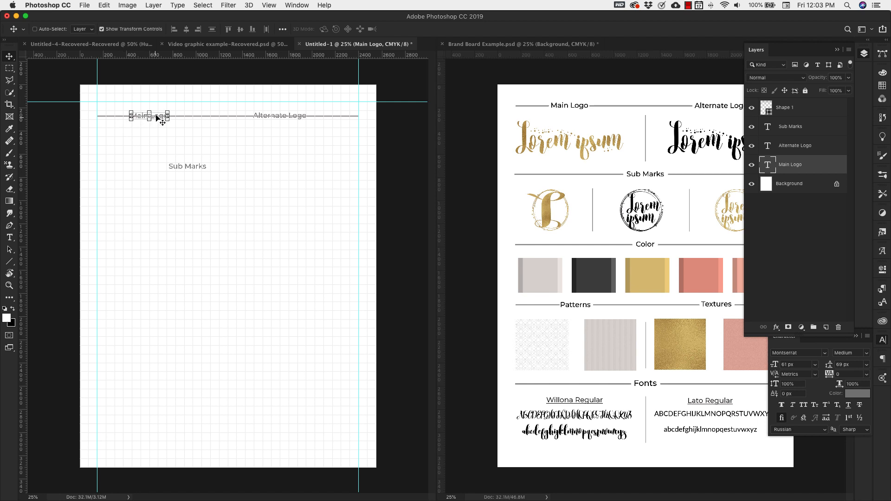
pyautogui.moveTo(157, 118); pyautogui.dragTo(150, 118)
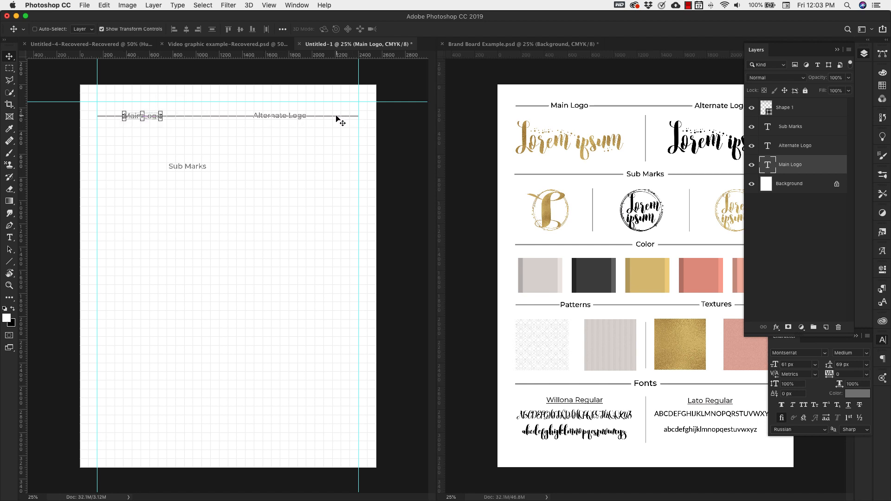
# Move the Main Logo and Alternate Logo headings right along the grey line and align their vertical centres.
pyautogui.moveTo(293, 116); pyautogui.dragTo(317, 120)
pyautogui.keyDown('super'); pyautogui.click(281, 117); pyautogui.keyUp('super')
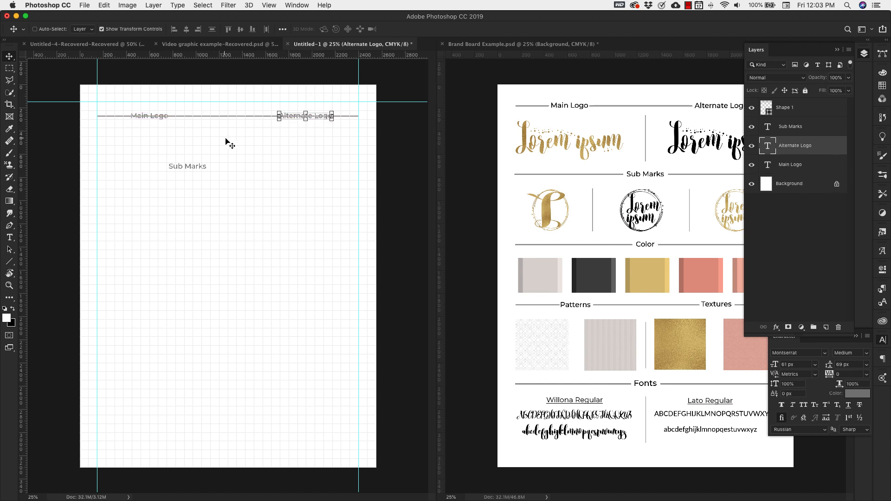
pyautogui.keyDown('shift'); pyautogui.click(789, 165); pyautogui.keyUp('shift')
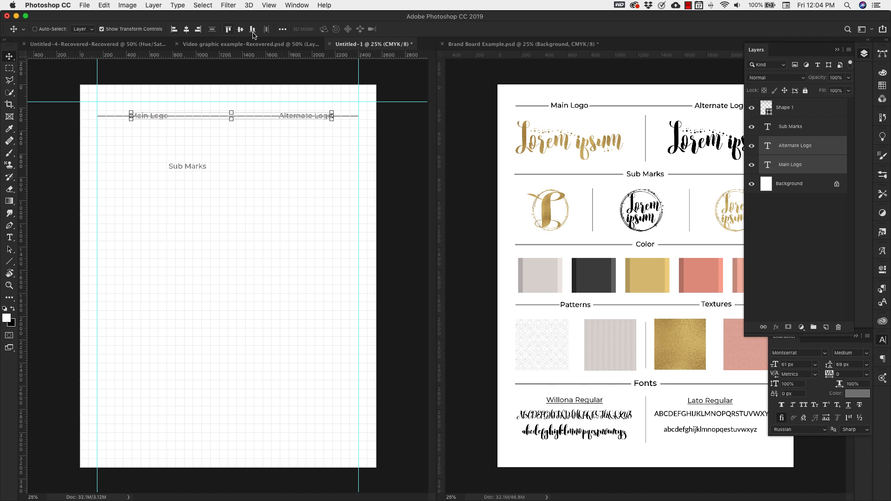
pyautogui.click(283, 29)
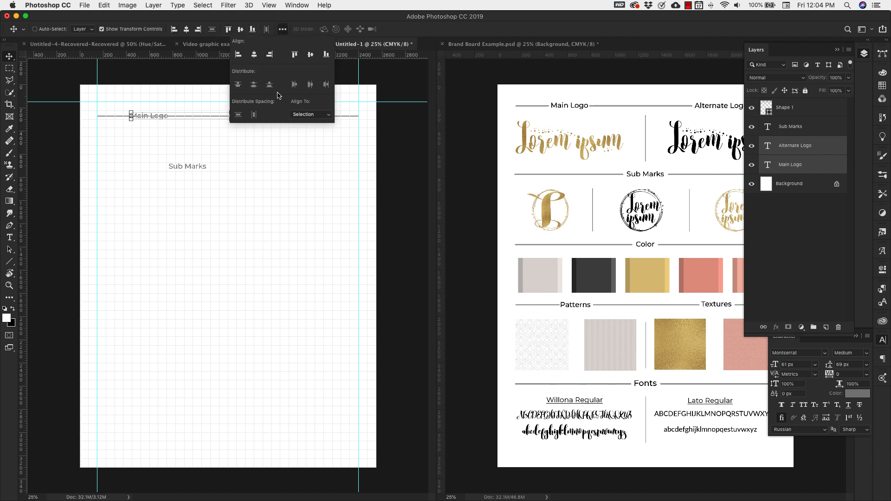
pyautogui.click(310, 55)
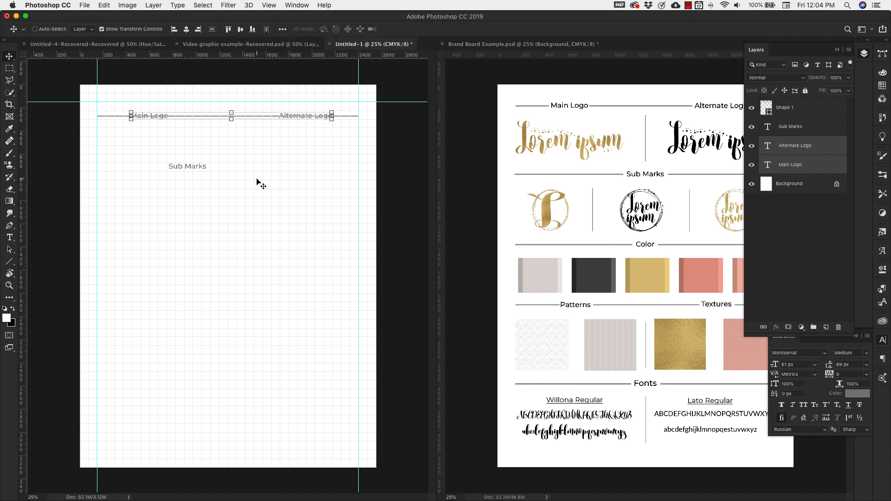
# Add a layer mask to the grey line and shrink the brush to 125 px for painting on it.
pyautogui.click(789, 108)
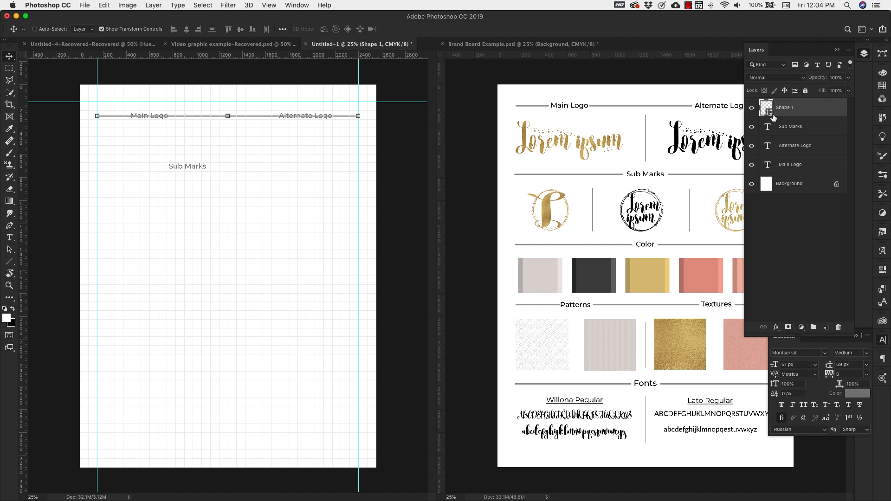
pyautogui.click(788, 327)
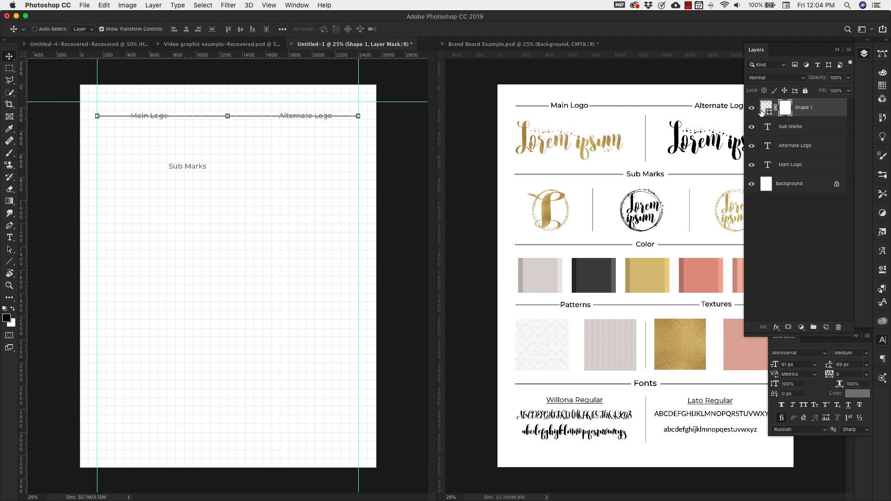
pyautogui.press('b')
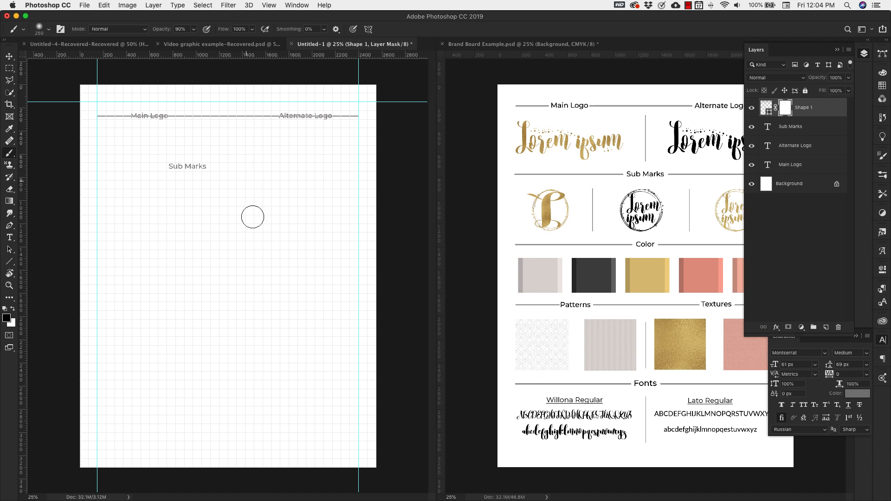
pyautogui.press('[')
pyautogui.press('[')
pyautogui.press('[')
pyautogui.press('[')
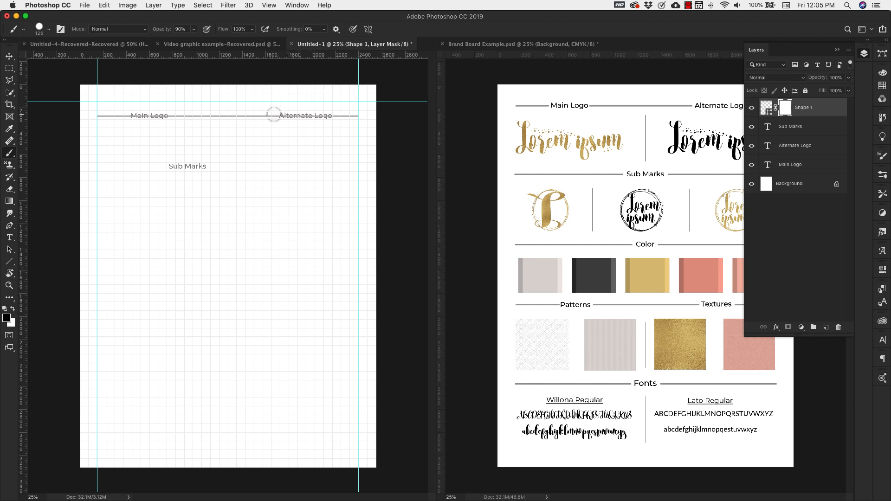
# Try hiding the line between the two logo headings by painting on its mask, and paint the line back in.
pyautogui.moveTo(274, 115); pyautogui.dragTo(233, 117)
pyautogui.press('x')
pyautogui.moveTo(227, 116); pyautogui.dragTo(276, 117)
# Raise the brush opacity to 100% and mask out the line behind the Main Logo and Alternate Logo headings.
pyautogui.click(193, 29)
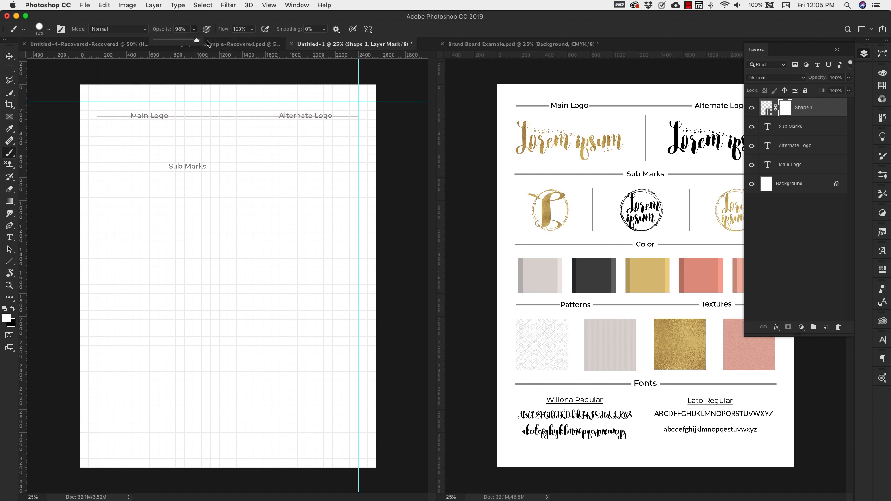
pyautogui.moveTo(193, 41); pyautogui.dragTo(208, 46)
pyautogui.press('x')
pyautogui.moveTo(136, 116); pyautogui.dragTo(163, 115)
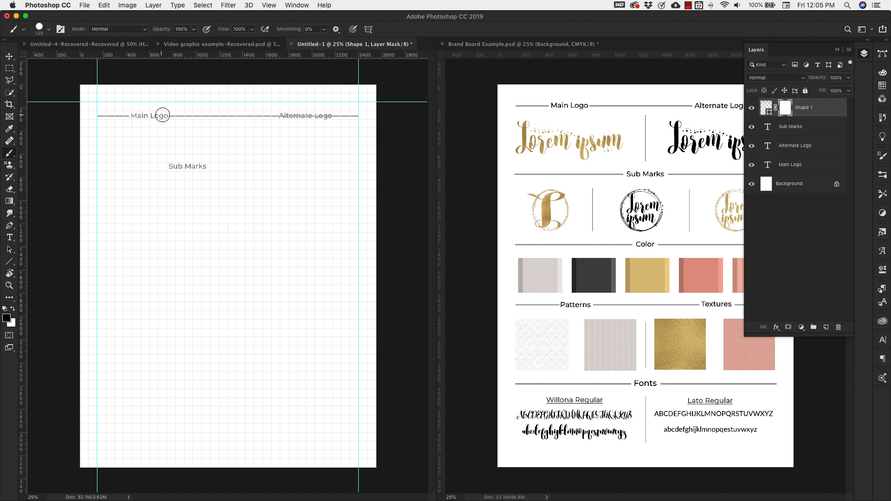
pyautogui.moveTo(278, 115); pyautogui.dragTo(328, 115)
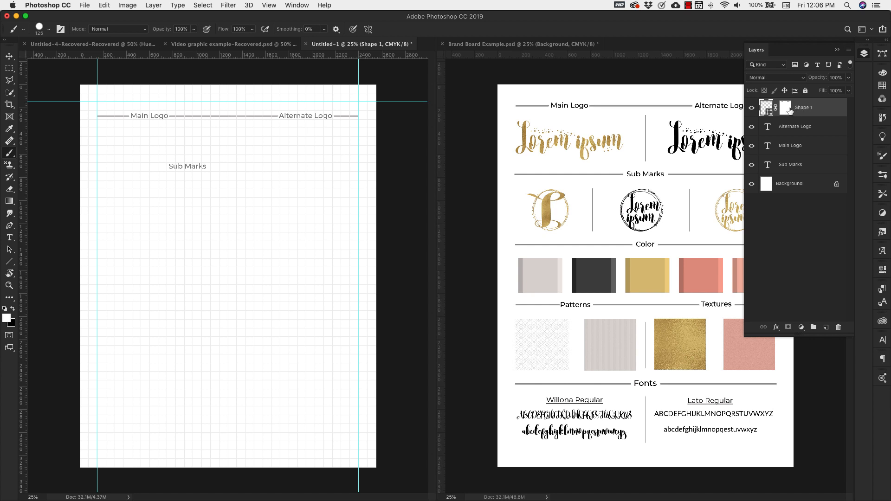
# Group the masked line with the Main Logo and Alternate Logo text layers and name the group "Main Logo Label".
pyautogui.keyDown('super'); pyautogui.click(811, 130); pyautogui.keyUp('super')
pyautogui.keyDown('super'); pyautogui.click(791, 148); pyautogui.keyUp('super')
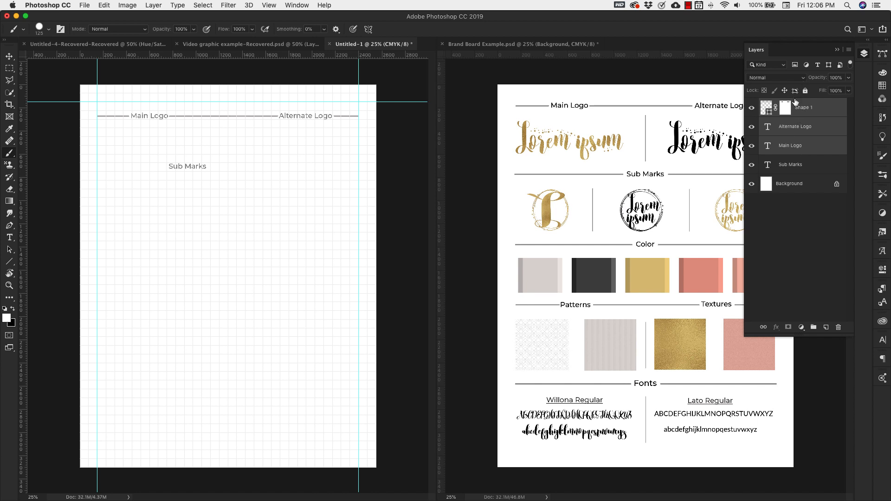
pyautogui.press('super+g')
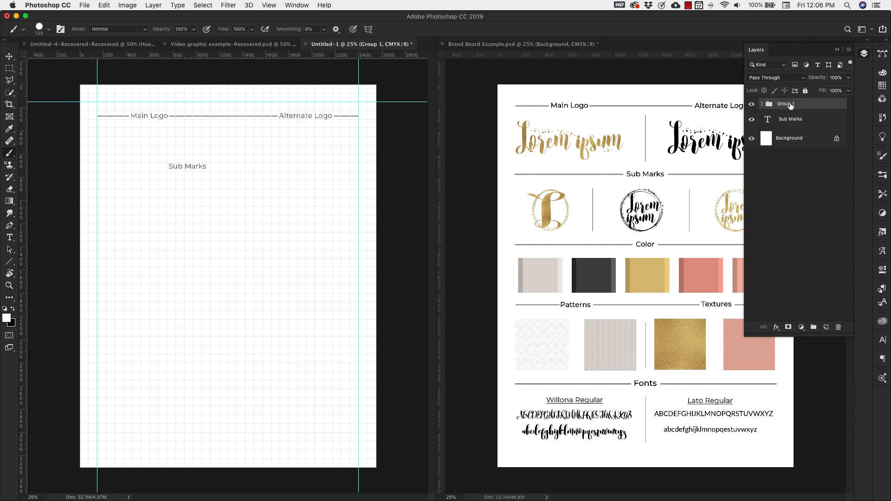
pyautogui.doubleClick(789, 104)
pyautogui.write('Main Logo')
pyautogui.write('Label')
# Draw a 10 px grey line between the side guides just below Sub Marks and centre the heading horizontally with it.
pyautogui.click(812, 124)
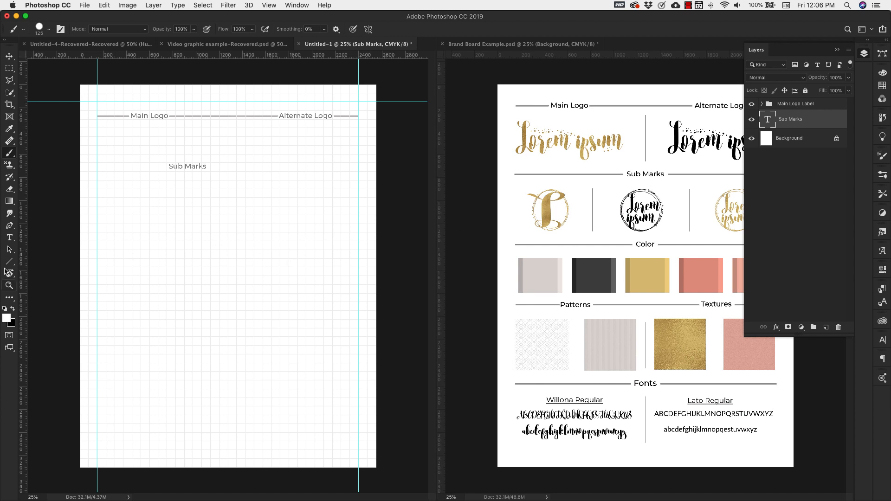
pyautogui.click(10, 262)
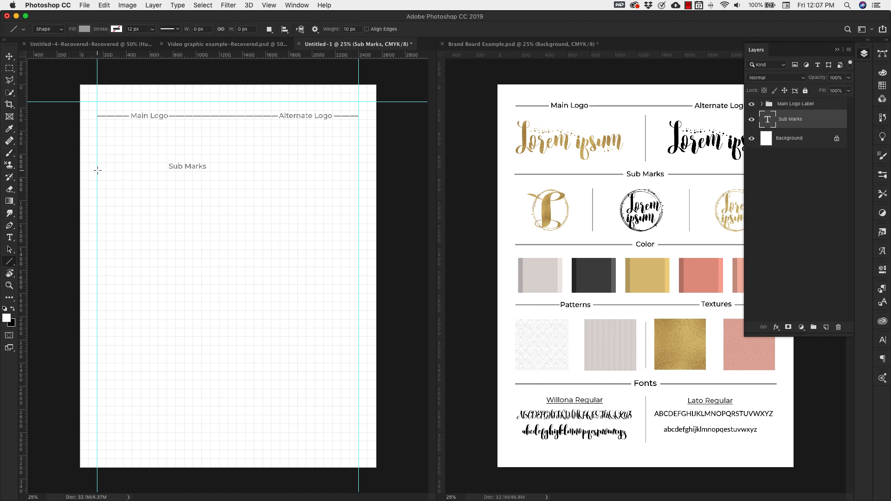
pyautogui.moveTo(97, 172); pyautogui.dragTo(355, 171)
pyautogui.press('v')
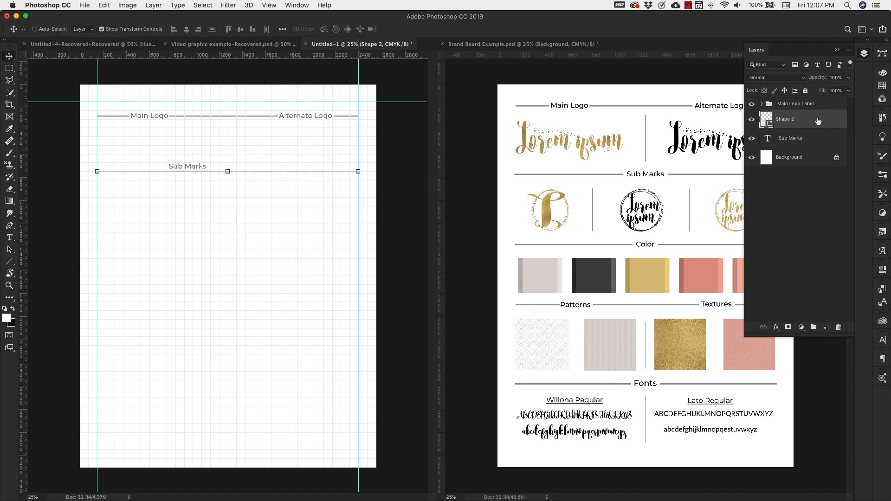
pyautogui.keyDown('shift'); pyautogui.click(803, 140); pyautogui.keyUp('shift')
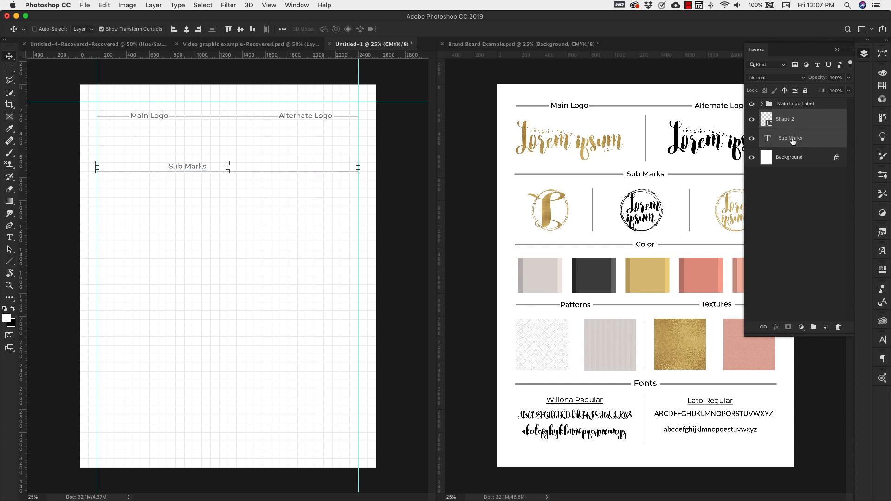
pyautogui.click(186, 29)
# Nudge the new line up through the middle of the Sub Marks heading and place its layer beneath the text layer.
pyautogui.click(811, 124)
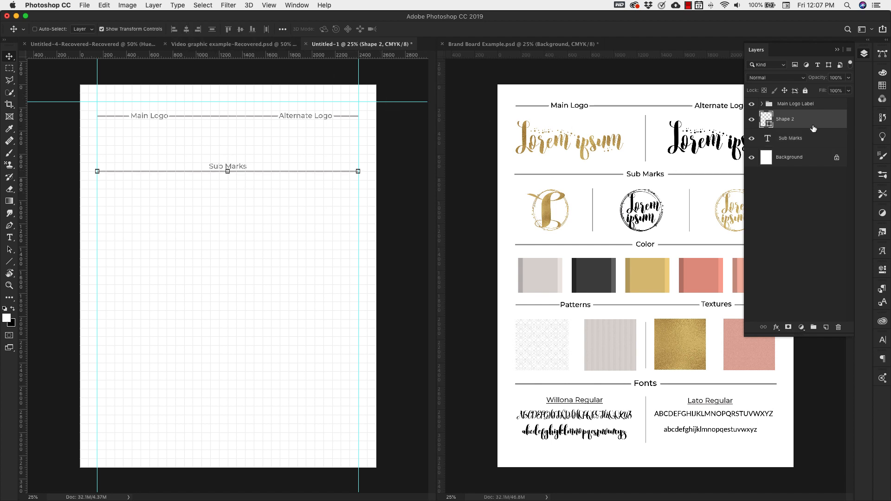
pyautogui.hotkey('shift', 'Up')
pyautogui.hotkey('shift', 'Up')
pyautogui.hotkey('shift', 'Up')
pyautogui.hotkey('shift', 'Up')
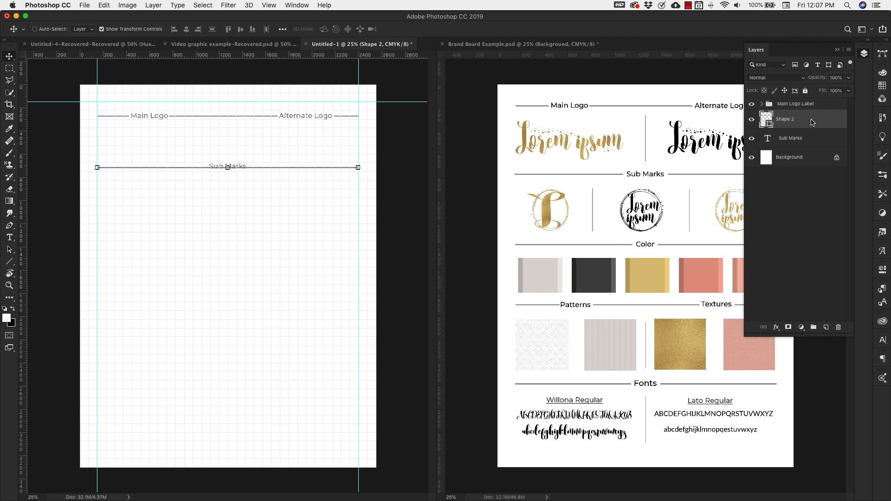
pyautogui.press('super+[')
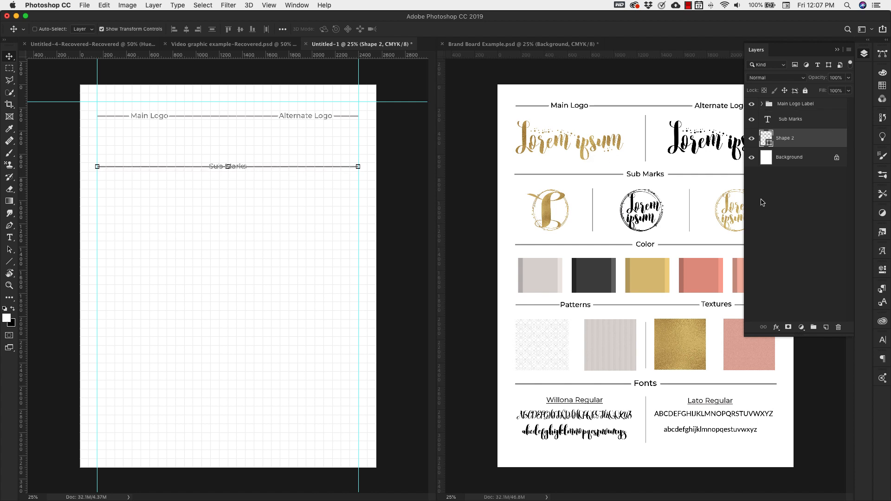
# Add a layer mask to the new line and paint out the part behind the Sub Marks heading.
pyautogui.click(789, 328)
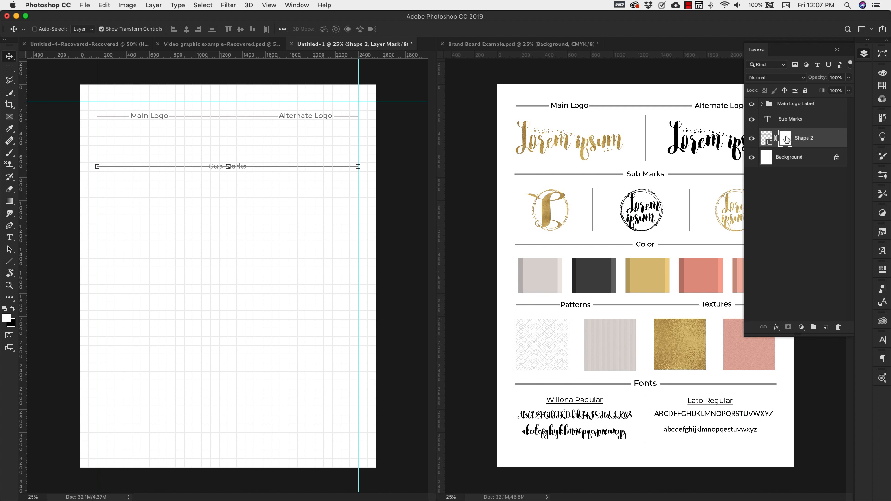
pyautogui.press('b')
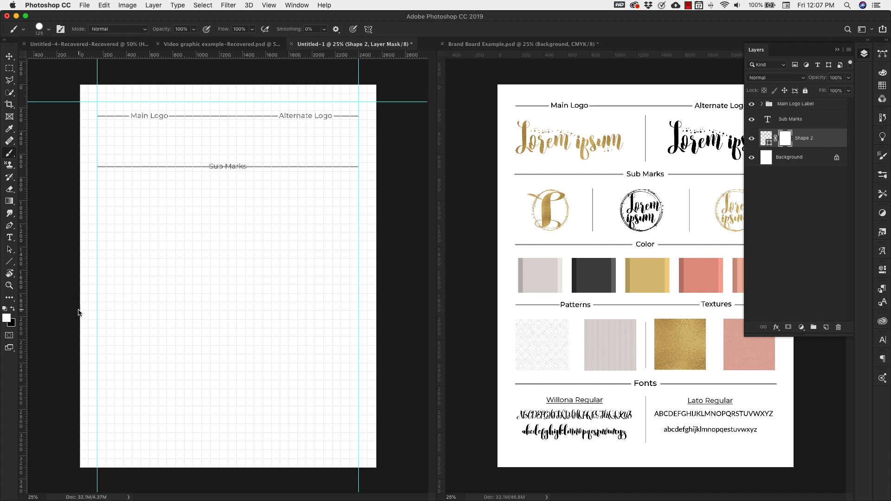
pyautogui.press('x')
pyautogui.moveTo(215, 166); pyautogui.dragTo(240, 166)
# Group the Sub Marks heading with its line and name the group "Sub Mark Label".
pyautogui.keyDown('shift'); pyautogui.click(807, 126); pyautogui.keyUp('shift')
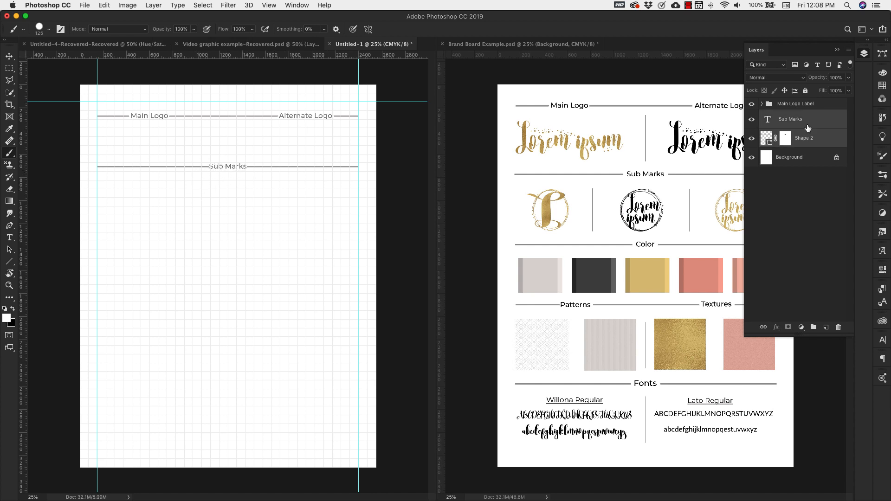
pyautogui.press('super+g')
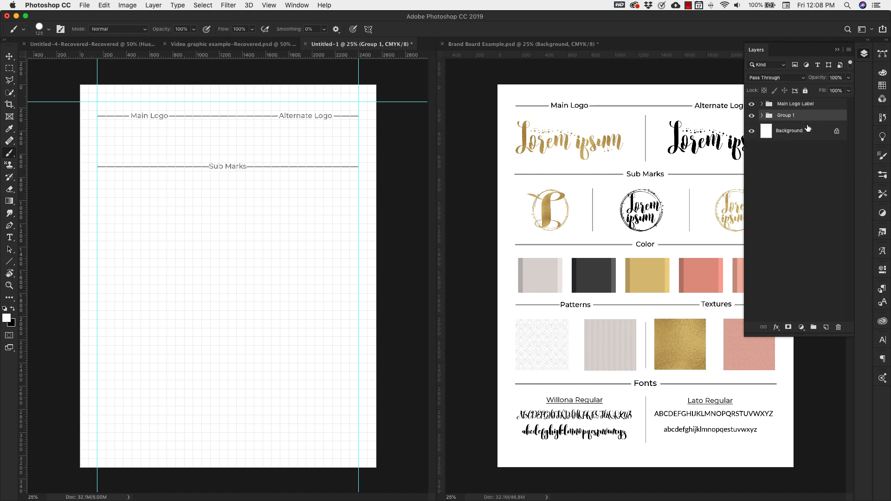
pyautogui.doubleClick(786, 116)
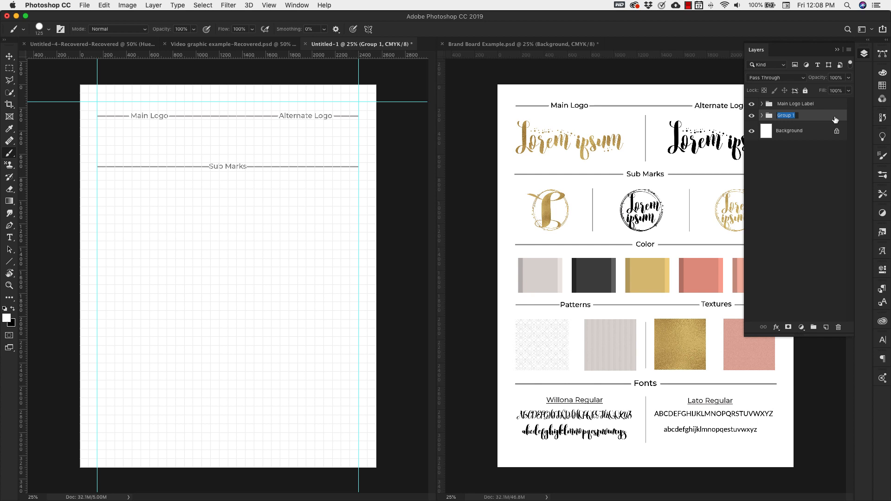
pyautogui.write('Sub Mark Label')
# Place a copy of the Main Logo Label group around mid-page, with Sub Mark Label copies above it and near the page's foot.
pyautogui.click(812, 104)
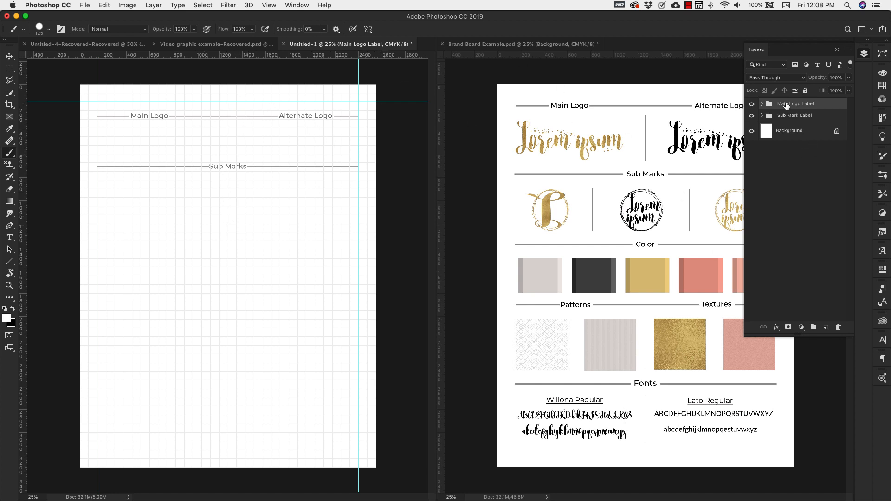
pyautogui.press('v')
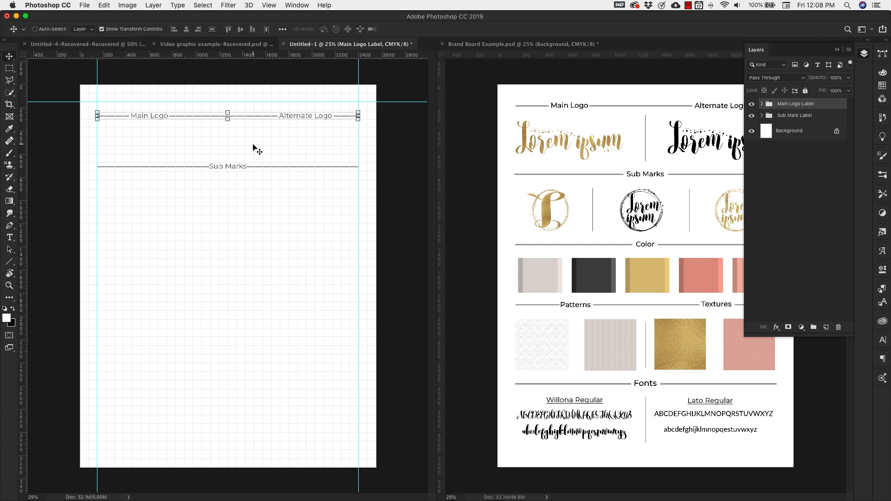
pyautogui.moveTo(272, 134); pyautogui.dragTo(272, 297)
pyautogui.click(788, 125)
pyautogui.moveTo(288, 191); pyautogui.dragTo(297, 393)
# Rename the copied Main Logo Label group "Patterns & Textures" and reorder the groups so it sits just above the Background layer.
pyautogui.doubleClick(801, 103)
pyautogui.write('Patterns & Textures')
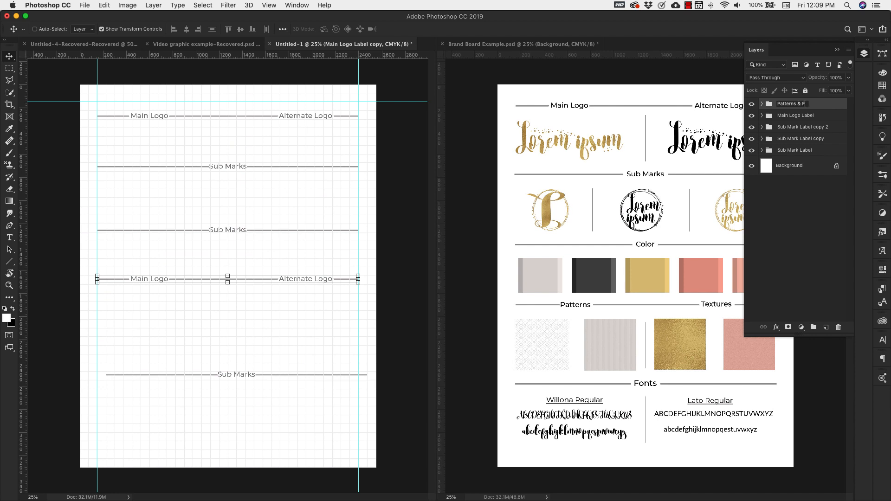
pyautogui.press('Return')
pyautogui.moveTo(799, 103)
pyautogui.mouseDown()
pyautogui.moveTo(799, 152)
pyautogui.moveTo(797, 112)
pyautogui.mouseUp()
pyautogui.click(799, 104)
pyautogui.click(796, 127)
# Change the upper copied Sub Marks heading's text to "Color".
pyautogui.click(795, 138)
pyautogui.press('t')
pyautogui.moveTo(209, 230); pyautogui.dragTo(265, 254)
pyautogui.write('Color')
pyautogui.press('super+Return')
pyautogui.press('v')
# Paint on the line's mask to bring the line back in on both sides of the Color heading.
pyautogui.hotkey('alt', '[')
pyautogui.press('b')
pyautogui.click(210, 231)
pyautogui.click(246, 231)
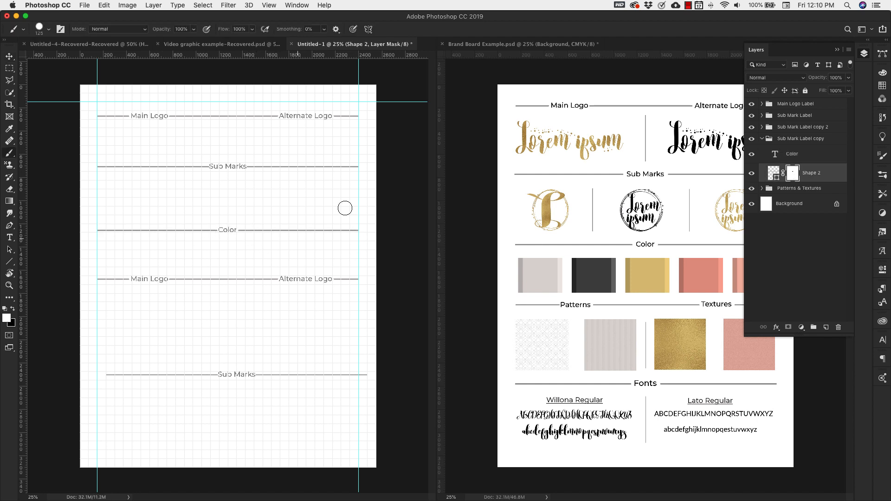
pyautogui.click(49, 29)
pyautogui.click(48, 29)
pyautogui.press('x')
# Collapse the Color heading's group and rename it "Color Label".
pyautogui.click(762, 138)
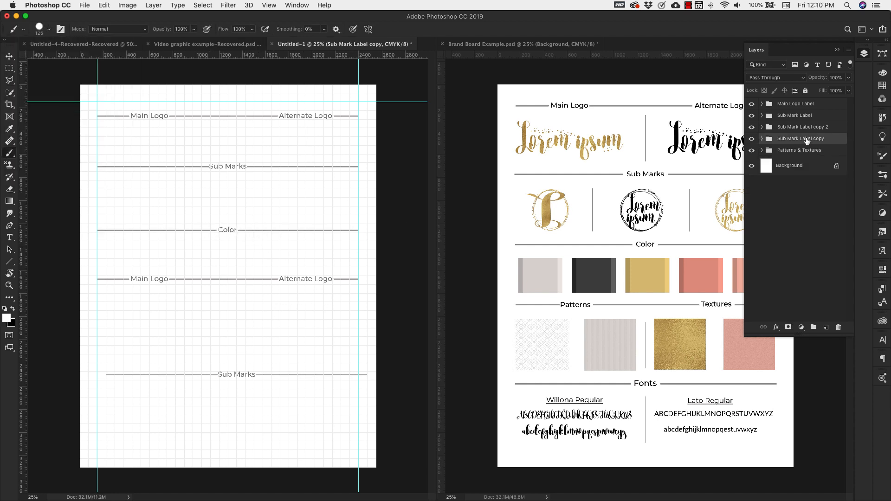
pyautogui.doubleClick(807, 138)
pyautogui.write('Color Label')
# Change the copied Main Logo and Alternate Logo headings in the Patterns & Textures group to "Patterns" and "Textures".
pyautogui.click(803, 150)
pyautogui.press('x')
pyautogui.press('t')
pyautogui.moveTo(131, 279); pyautogui.dragTo(168, 279)
pyautogui.write('Patterns')
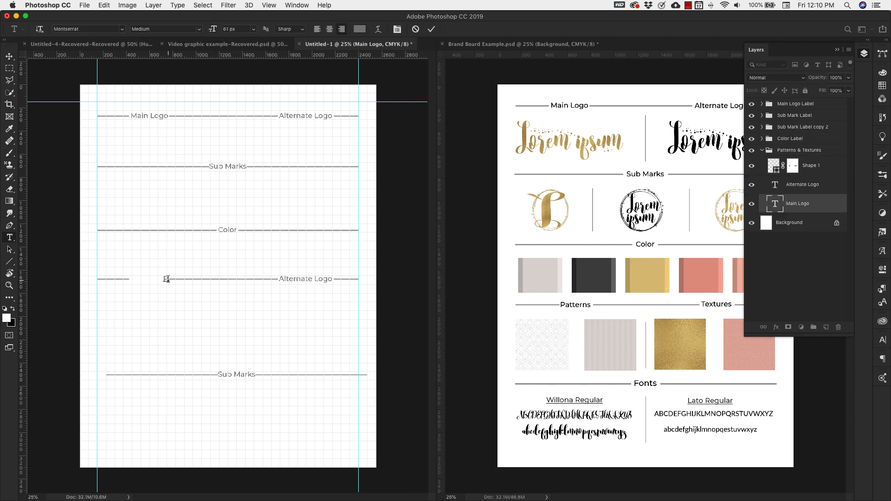
pyautogui.press('super+Return')
pyautogui.write('Textures')
pyautogui.moveTo(278, 278); pyautogui.dragTo(318, 299)
pyautogui.press('super+Return')
# Move the Patterns heading slightly left and align its vertical centre with the Textures heading.
pyautogui.press('v')
pyautogui.keyDown('super'); pyautogui.click(160, 281); pyautogui.keyUp('super')
pyautogui.keyDown('super'); pyautogui.click(160, 281); pyautogui.keyUp('super')
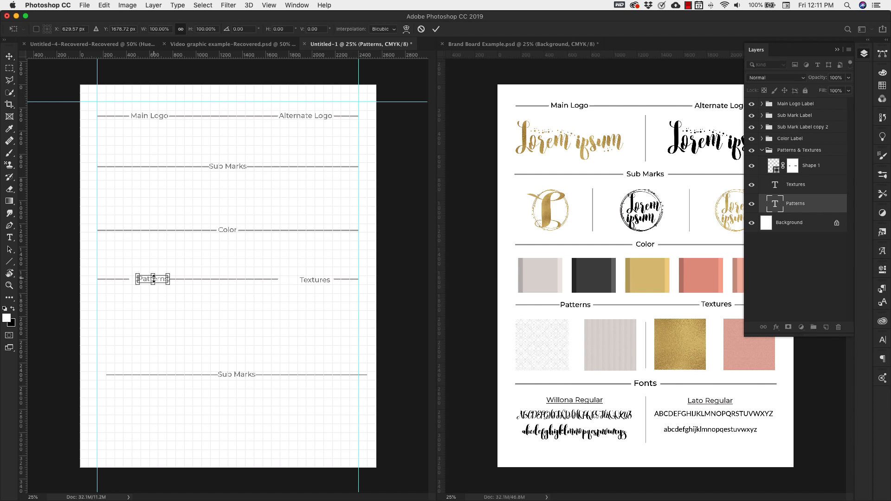
pyautogui.press('Escape')
pyautogui.moveTo(158, 297); pyautogui.dragTo(143, 298)
pyautogui.click(796, 186)
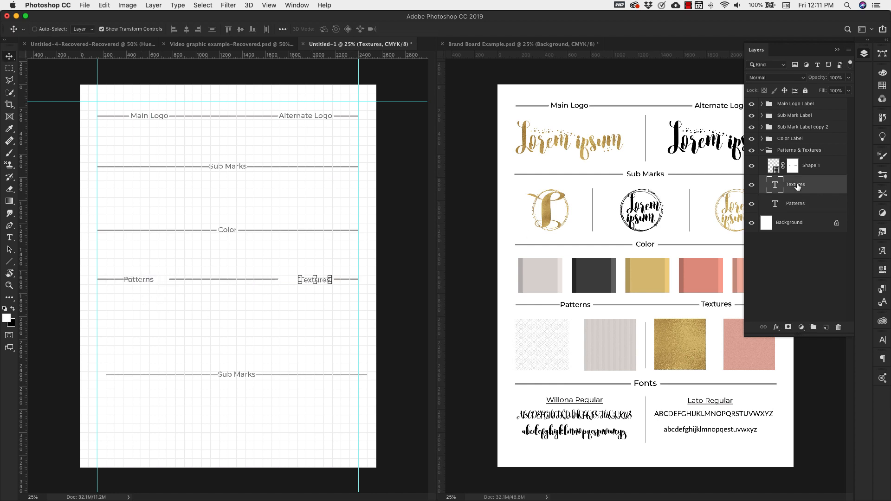
pyautogui.keyDown('shift'); pyautogui.click(797, 204); pyautogui.keyUp('shift')
pyautogui.click(240, 29)
# Paint on the line's mask to extend the line up to the Textures heading, and hide the grid.
pyautogui.click(792, 167)
pyautogui.press('b')
pyautogui.press('x')
pyautogui.moveTo(276, 279); pyautogui.dragTo(290, 278)
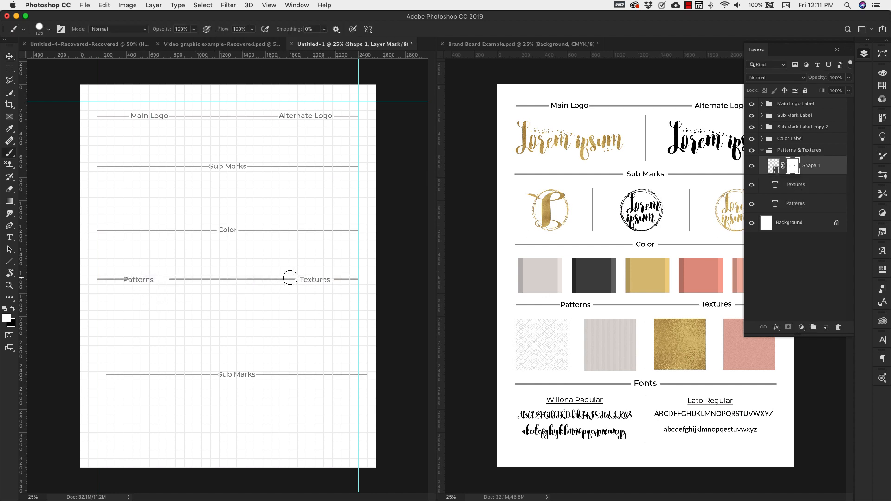
pyautogui.press('x')
pyautogui.press('super+apostrophe')
pyautogui.press('x')
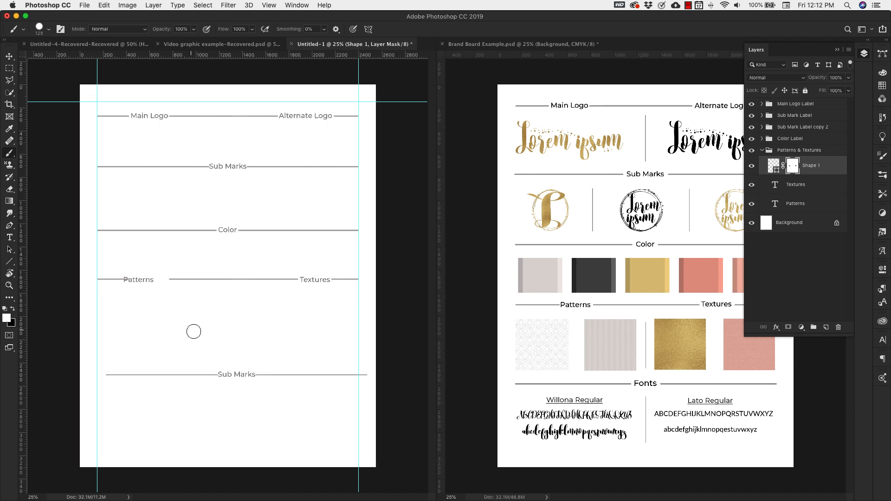
# Paint on the line's mask to extend the line up to the Patterns heading, and collapse the Patterns & Textures group.
pyautogui.moveTo(168, 279); pyautogui.dragTo(162, 280)
pyautogui.press('v')
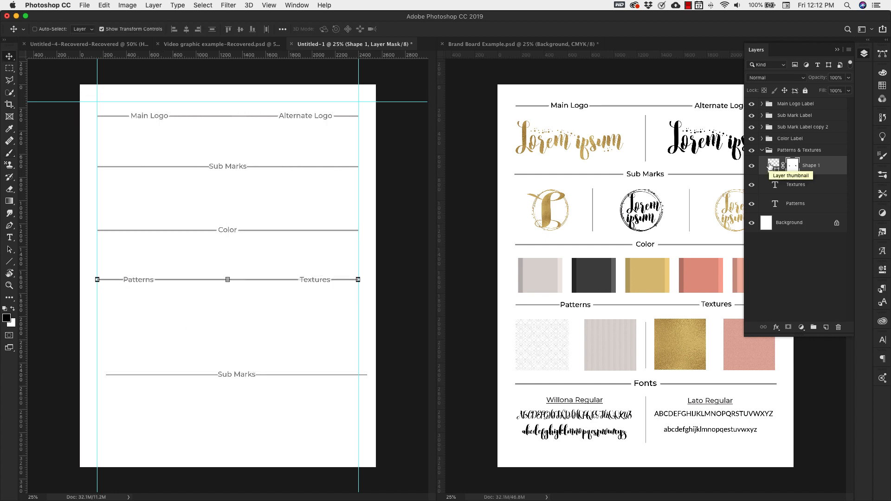
pyautogui.click(761, 150)
# Move the Sub Mark Label copy 2 group below Patterns & Textures and rename it "Fonts".
pyautogui.click(790, 152)
pyautogui.moveTo(791, 127); pyautogui.dragTo(791, 157)
pyautogui.doubleClick(799, 150)
pyautogui.write('Fonts')
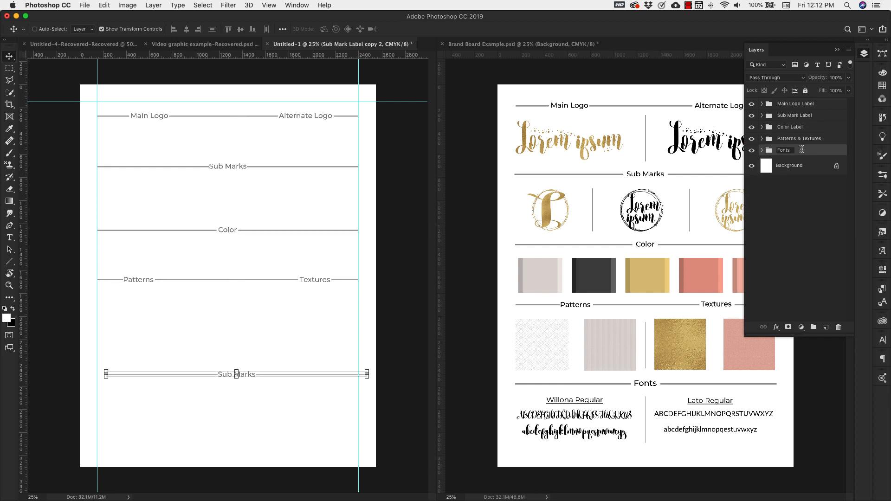
pyautogui.press('Return')
# Change the copied Sub Marks heading near the bottom of the page to "Fonts".
pyautogui.press('t')
pyautogui.write('Fonts')
pyautogui.moveTo(218, 375); pyautogui.dragTo(232, 394)
pyautogui.press('super+Return')
# Nudge the Fonts divider line left so it spans between the two outer vertical guides.
pyautogui.press('v')
pyautogui.keyDown('super'); pyautogui.click(364, 375); pyautogui.keyUp('super')
pyautogui.hotkey('shift', 'Left')
pyautogui.hotkey('shift', 'Left')
pyautogui.hotkey('shift', 'Left')
pyautogui.hotkey('shift', 'Left')
pyautogui.hotkey('shift', 'Left')
pyautogui.hotkey('shift', 'Left')
pyautogui.hotkey('shift', 'Left')
pyautogui.hotkey('shift', 'Left')
# Align the Fonts heading horizontally with the Color heading and vertically with its own divider line.
pyautogui.click(762, 127)
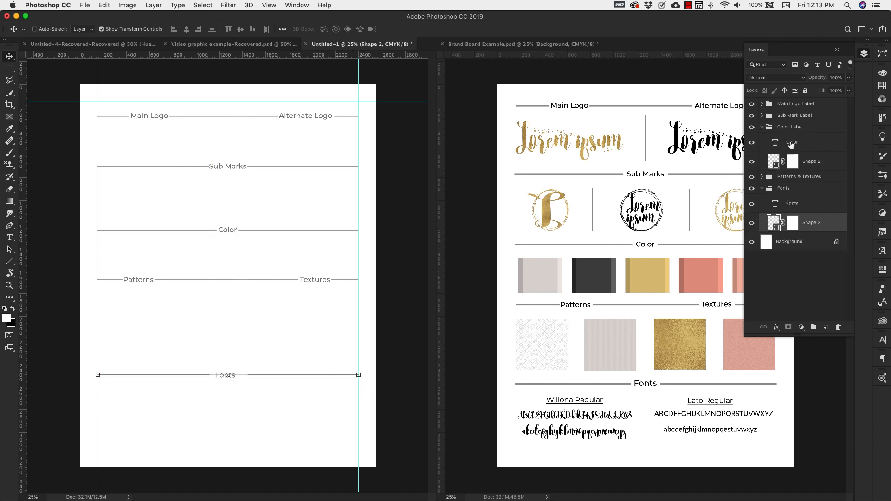
pyautogui.click(791, 142)
pyautogui.click(795, 203)
pyautogui.keyDown('shift'); pyautogui.click(804, 223); pyautogui.keyUp('shift')
# Paint on the divider lines' masks to clean up the gaps around the Fonts, Sub Marks and Main Logo headings.
pyautogui.click(793, 224)
pyautogui.press('b')
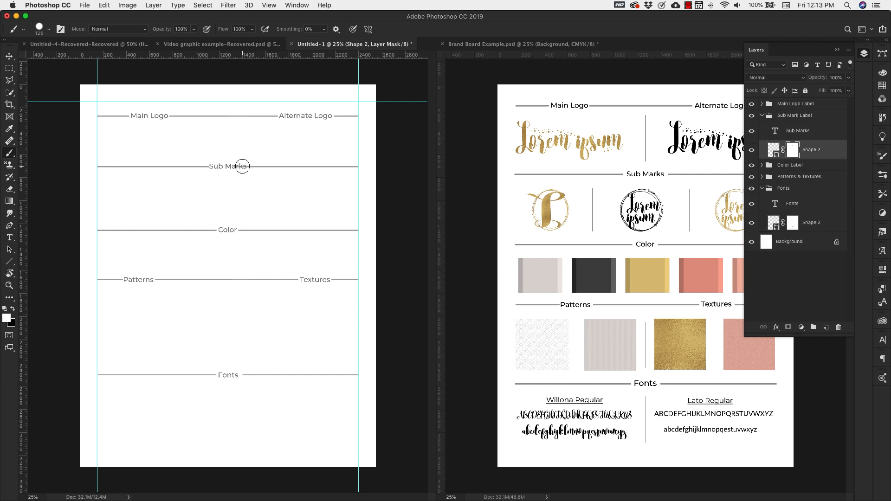
pyautogui.click(243, 166)
pyautogui.click(213, 167)
pyautogui.click(761, 103)
pyautogui.click(794, 119)
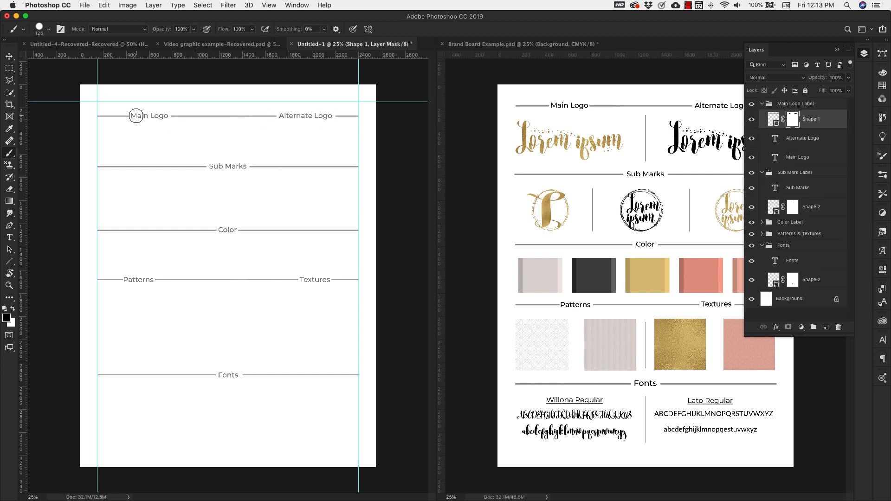
# Show the grid and collapse the Main Logo Label, Sub Mark Label and Fonts groups.
pyautogui.press('super+apostrophe')
pyautogui.click(761, 104)
pyautogui.click(762, 116)
pyautogui.click(762, 150)
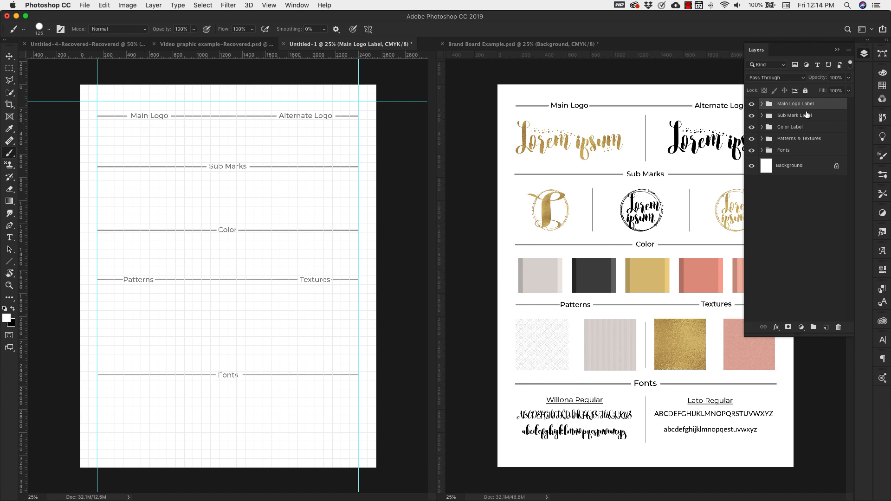
# Move the Main Logo Label group up to the horizontal guide near the page top.
pyautogui.press('v')
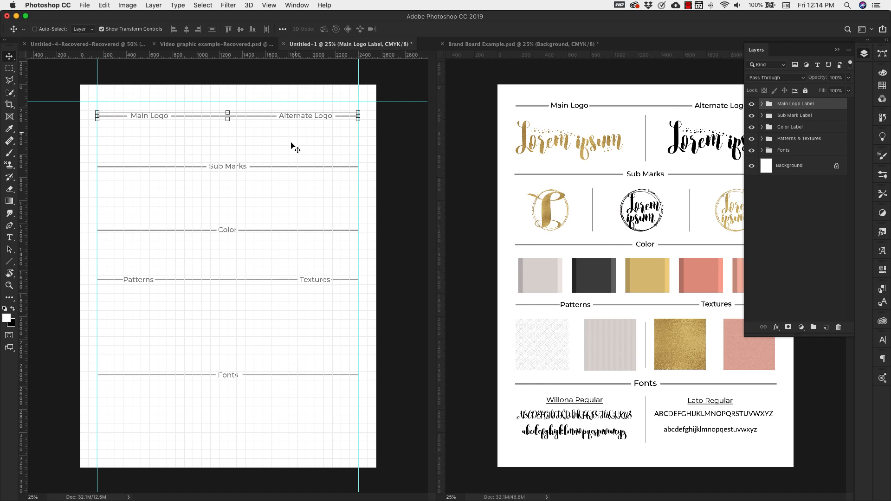
pyautogui.moveTo(292, 141); pyautogui.dragTo(293, 129)
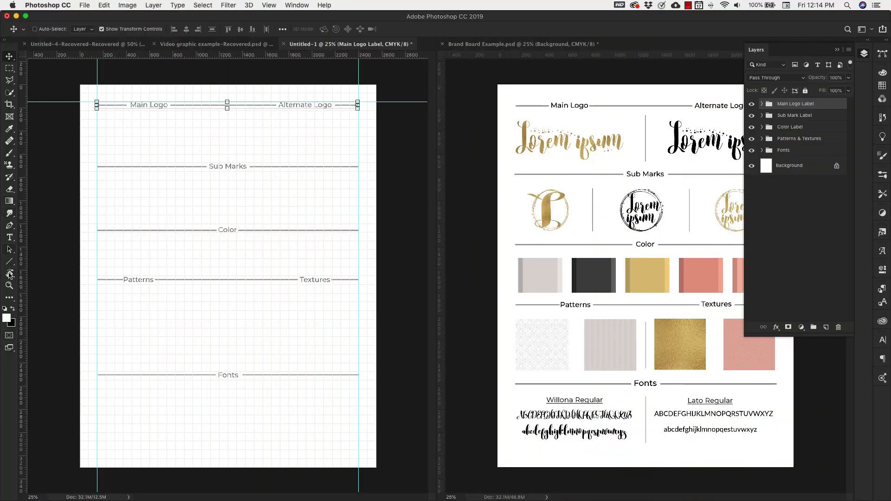
# Draw a 975 × 300 px gray rectangle below the Main Logo heading and add a vertical guide at the page centre.
pyautogui.rightClick(9, 261)
pyautogui.click(41, 259)
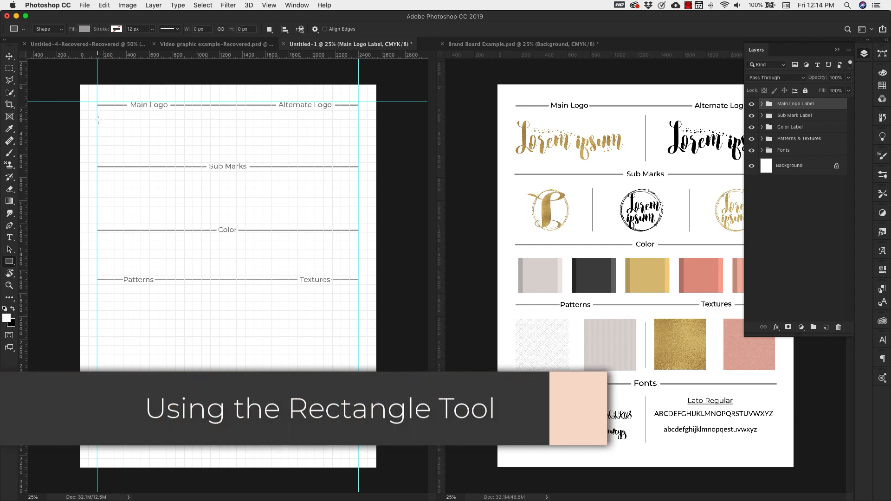
pyautogui.moveTo(96, 119); pyautogui.dragTo(208, 153)
pyautogui.moveTo(22, 180); pyautogui.dragTo(227, 169)
# Nudge the rectangle right to X 222 px so it sits inset from the outer guide.
pyautogui.press('v')
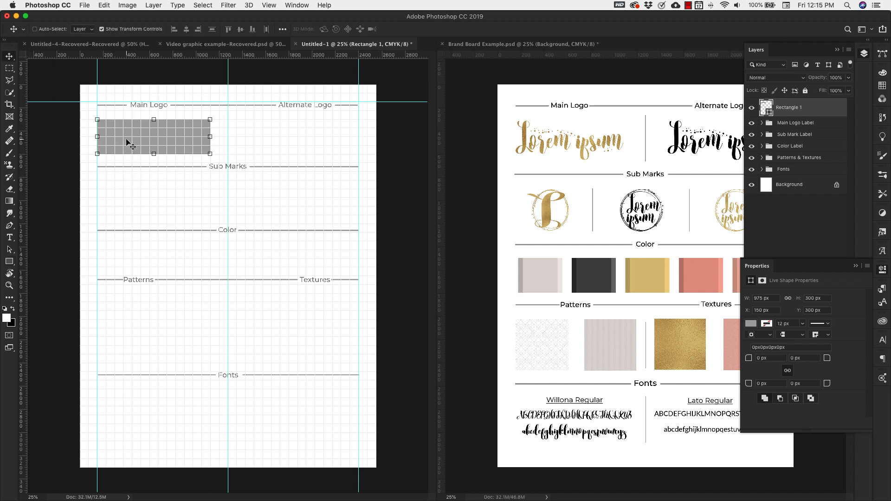
pyautogui.hotkey('shift', 'Right')
pyautogui.hotkey('shift', 'Right')
pyautogui.hotkey('shift', 'Right')
pyautogui.hotkey('shift', 'Right')
pyautogui.press('Right')
pyautogui.press('Right')
pyautogui.press('Right')
pyautogui.press('Right')
pyautogui.press('Right')
pyautogui.press('Right')
pyautogui.press('Right')
pyautogui.press('Right')
pyautogui.press('Right')
pyautogui.press('Right')
pyautogui.press('Right')
pyautogui.press('Right')
pyautogui.press('Right')
pyautogui.press('Right')
pyautogui.press('Right')
pyautogui.press('Right')
pyautogui.press('Right')
pyautogui.press('Right')
pyautogui.press('Right')
pyautogui.press('Right')
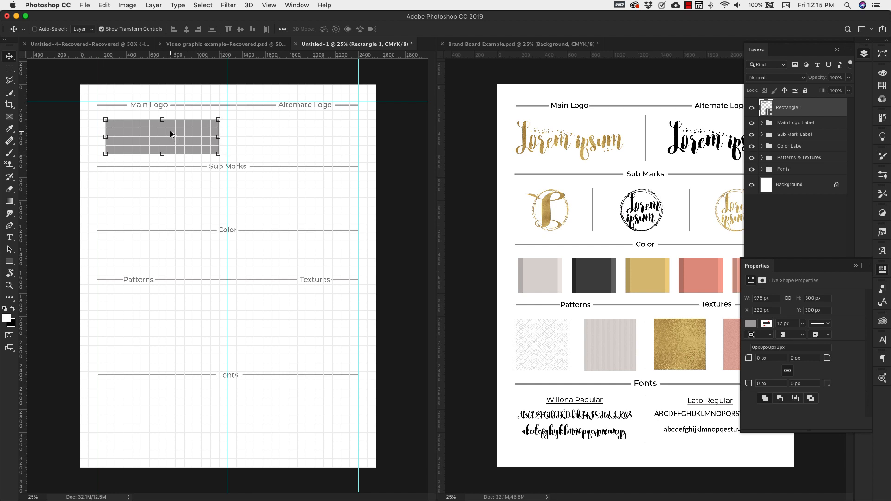
# Copy the rectangle below the Alternate Logo heading at X 1350 px and align the two rectangles' vertical centres.
pyautogui.moveTo(171, 138); pyautogui.dragTo(296, 137)
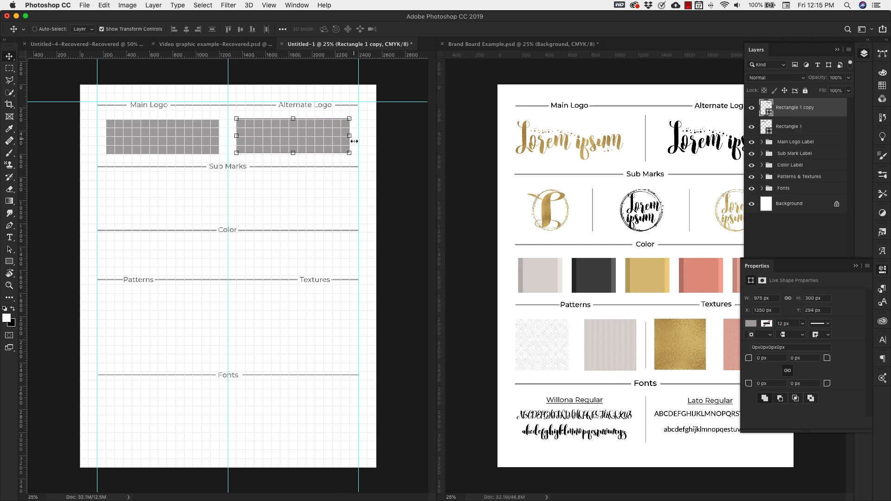
pyautogui.keyDown('super'); pyautogui.click(788, 127); pyautogui.keyUp('super')
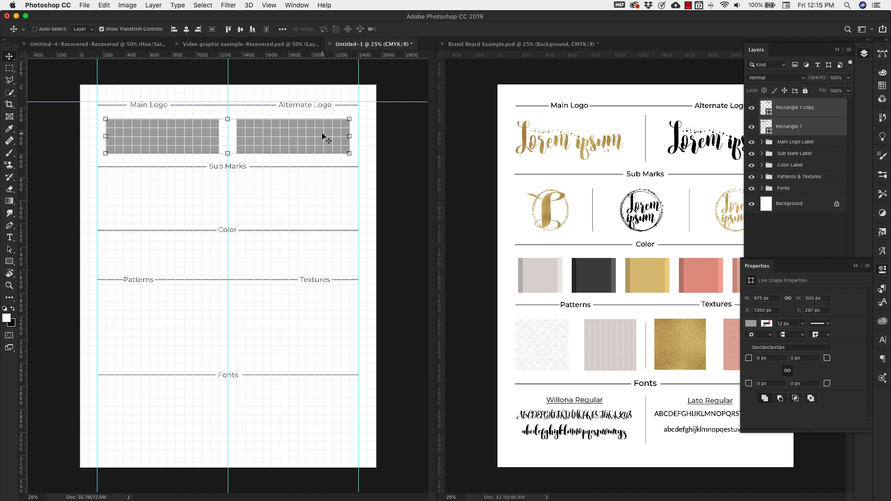
# Rename the two rectangle layers "Main Logo" and "Alternate Logo".
pyautogui.doubleClick(789, 127)
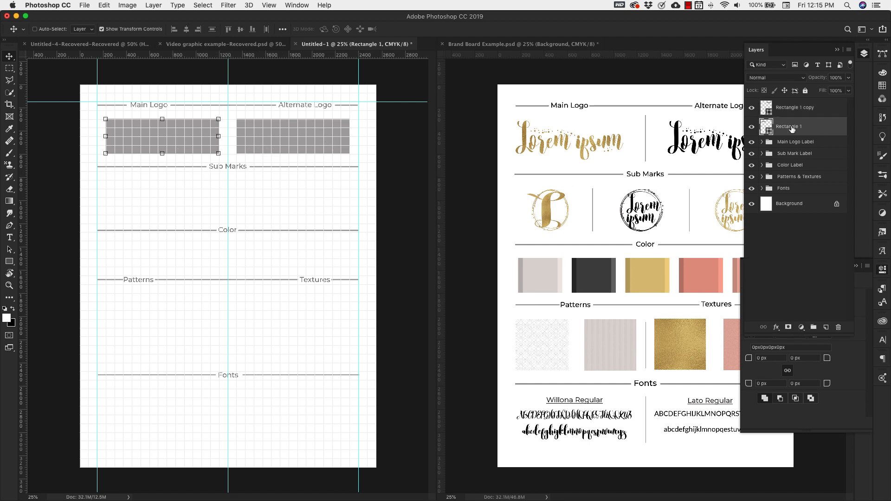
pyautogui.write('Main Logo')
pyautogui.doubleClick(794, 107)
pyautogui.write('Alternate Logo')
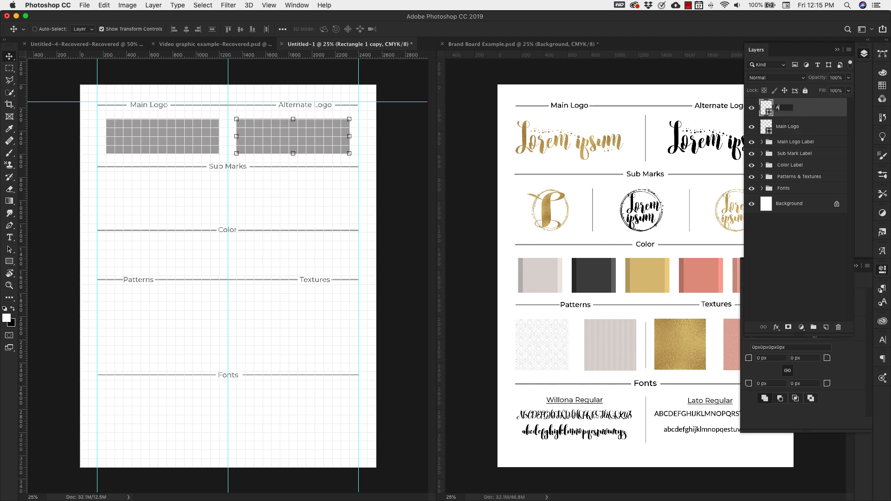
# Copy the Main Logo rectangle below the Sub Marks heading and scale it to 61.54% width and 125% height.
pyautogui.click(179, 140)
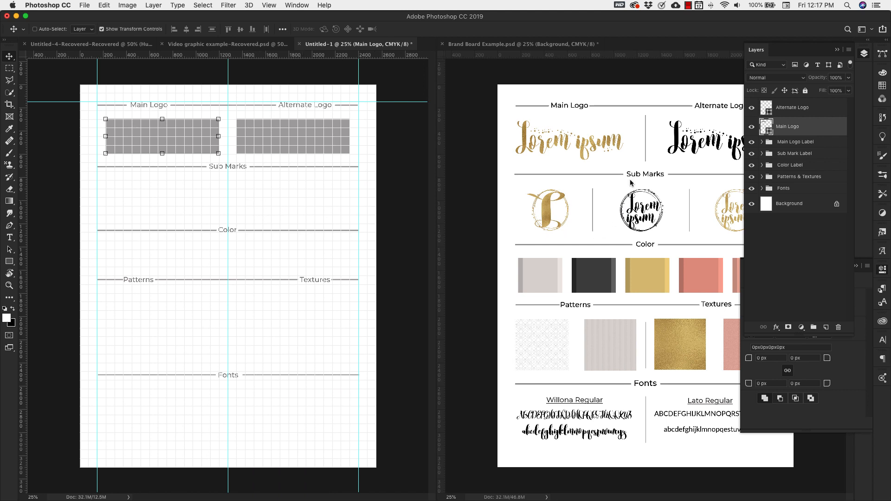
pyautogui.moveTo(501, 229); pyautogui.dragTo(162, 180)
pyautogui.moveTo(162, 216); pyautogui.dragTo(163, 224)
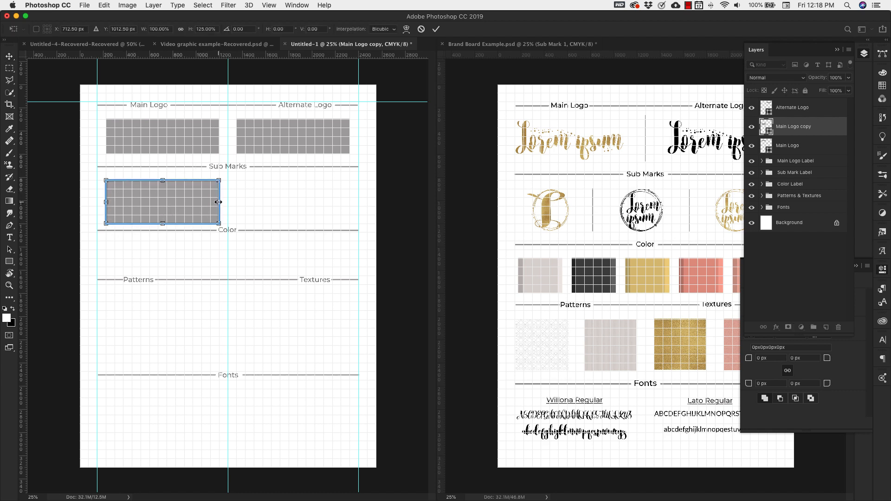
pyautogui.moveTo(218, 202); pyautogui.dragTo(175, 202)
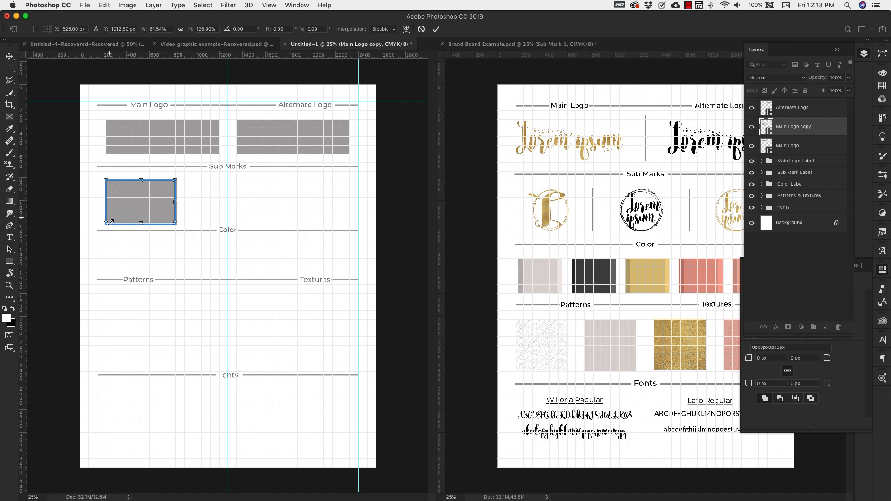
pyautogui.press('Return')
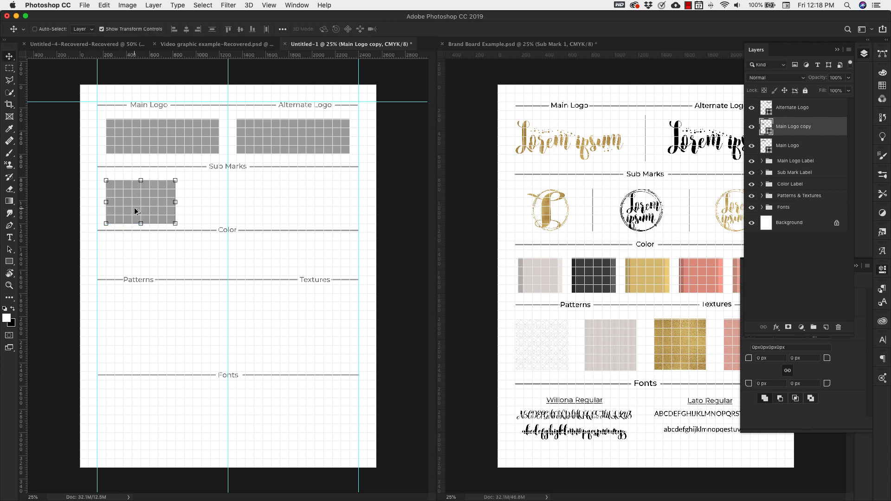
# Place two more copies of the smaller rectangle along the Sub Marks row, one near the middle and one at the far end.
pyautogui.moveTo(143, 208); pyautogui.dragTo(294, 208)
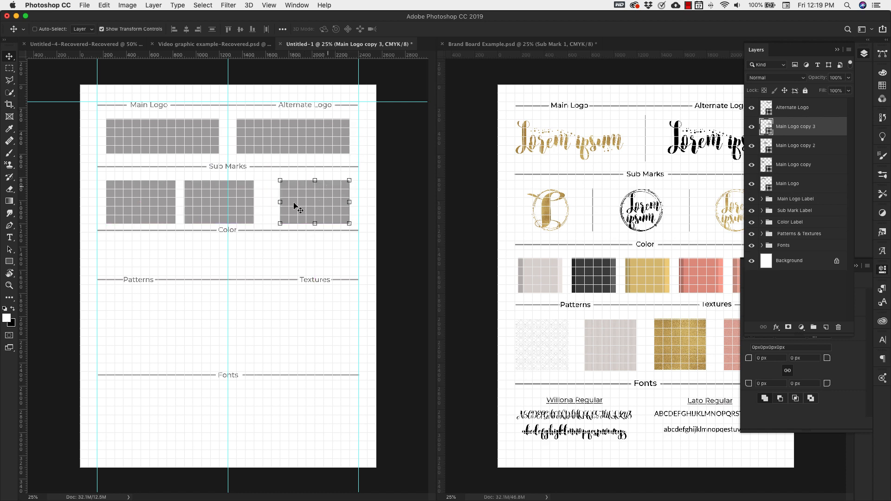
pyautogui.keyDown('super'); pyautogui.click(149, 209); pyautogui.keyUp('super')
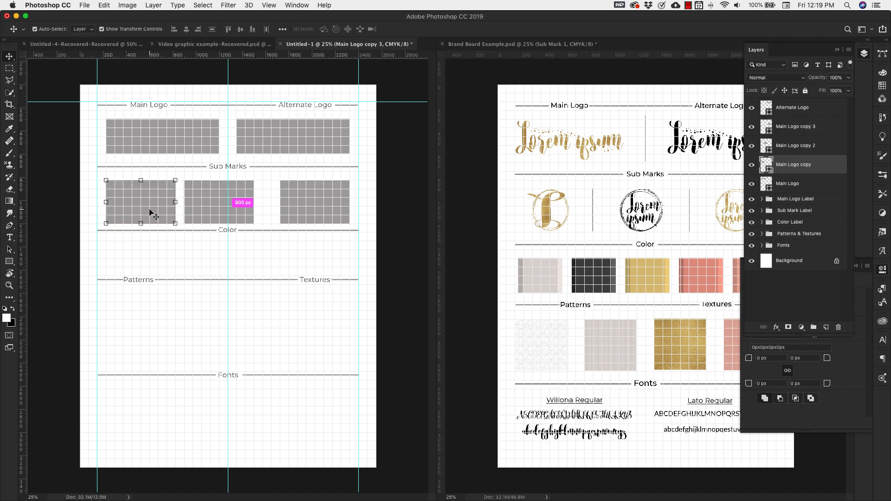
pyautogui.moveTo(149, 209); pyautogui.dragTo(150, 211)
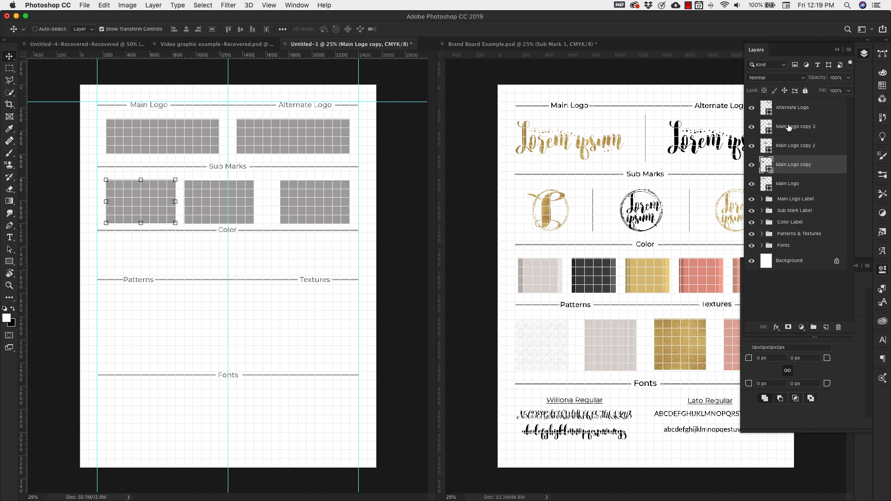
# Distribute the three Sub Marks rectangles evenly by their horizontal centres.
pyautogui.keyDown('super'); pyautogui.click(789, 127); pyautogui.keyUp('super')
pyautogui.keyDown('super'); pyautogui.click(790, 146); pyautogui.keyUp('super')
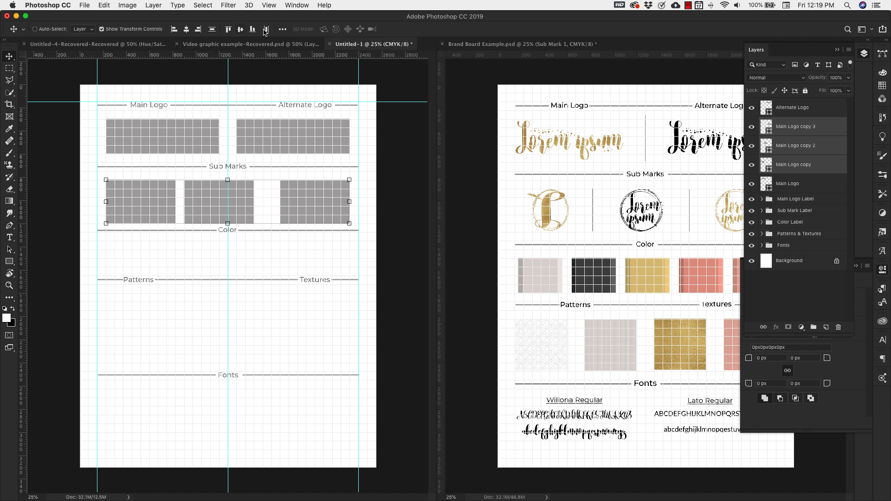
pyautogui.click(283, 28)
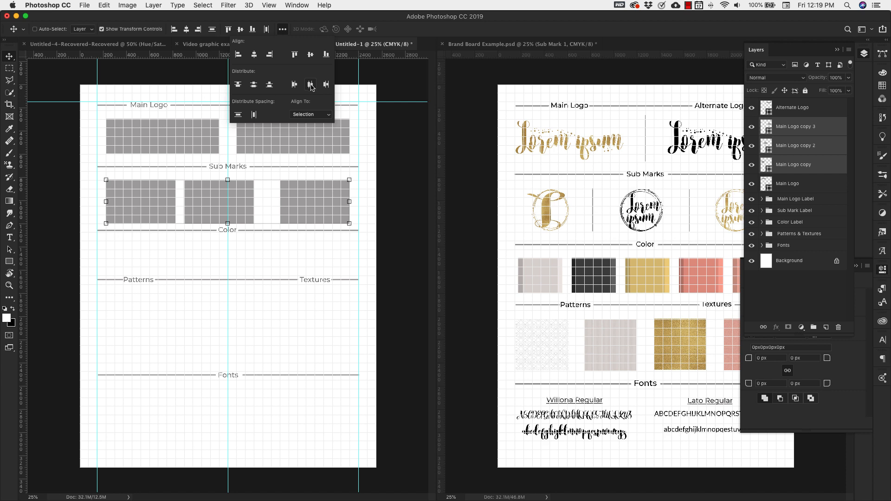
pyautogui.click(310, 85)
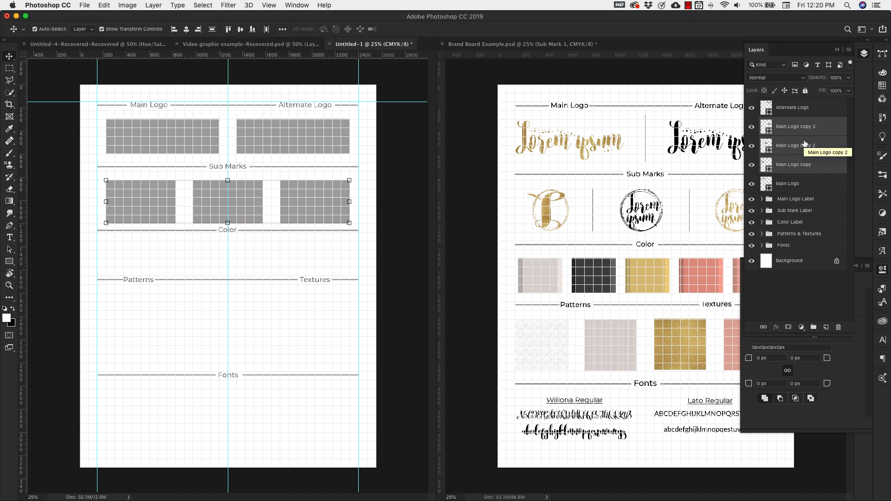
# Group the three Sub Marks rectangles and name the group "Submarks".
pyautogui.press('super+g')
pyautogui.doubleClick(784, 123)
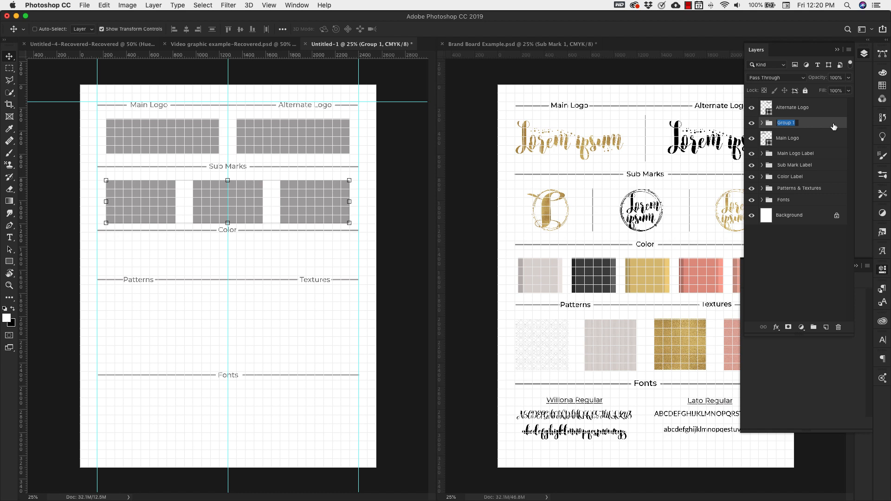
pyautogui.write('Submarks')
pyautogui.click(776, 125)
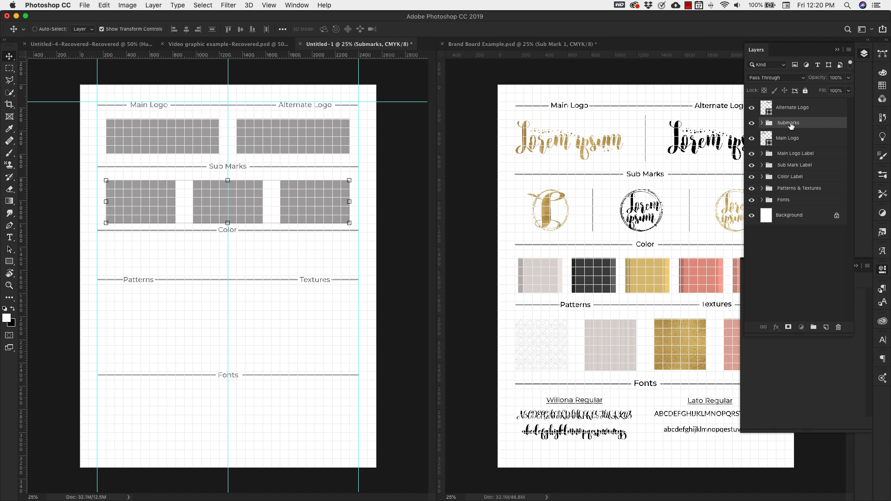
# Move the Submarks group directly above Sub Mark Label and combine both in a group named "Sub Marks".
pyautogui.moveTo(792, 125); pyautogui.dragTo(787, 159)
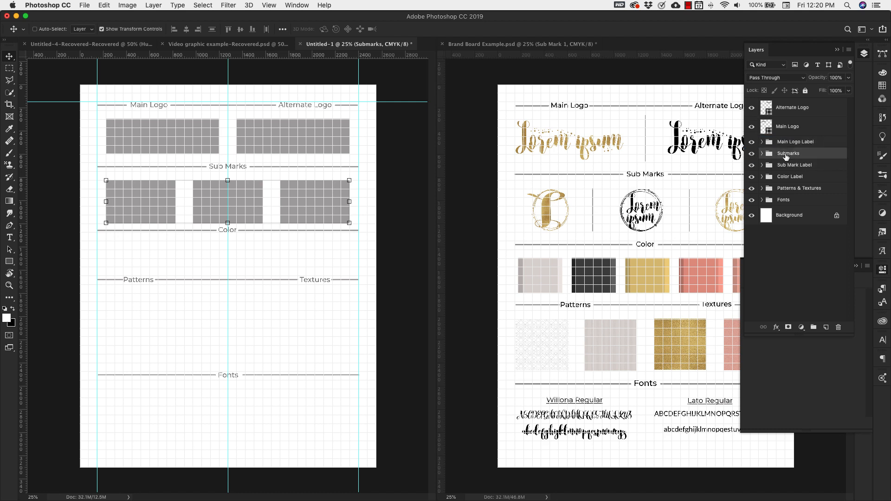
pyautogui.keyDown('super'); pyautogui.click(789, 165); pyautogui.keyUp('super')
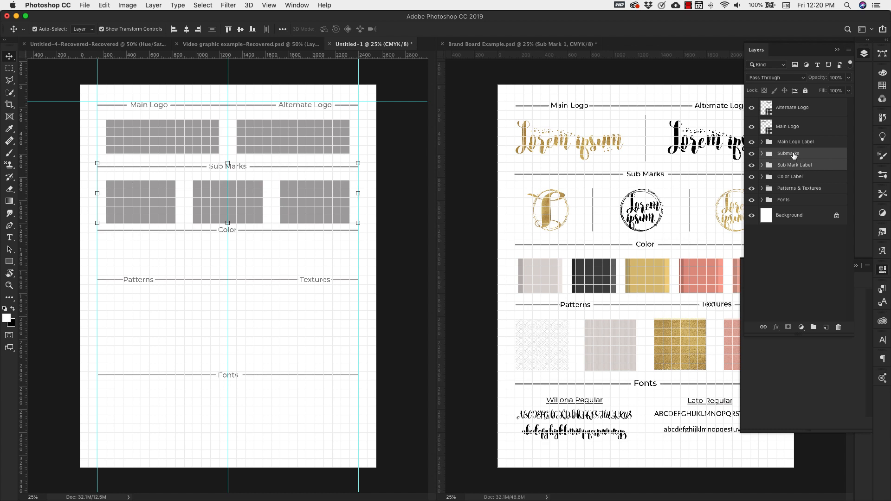
pyautogui.press('super+g')
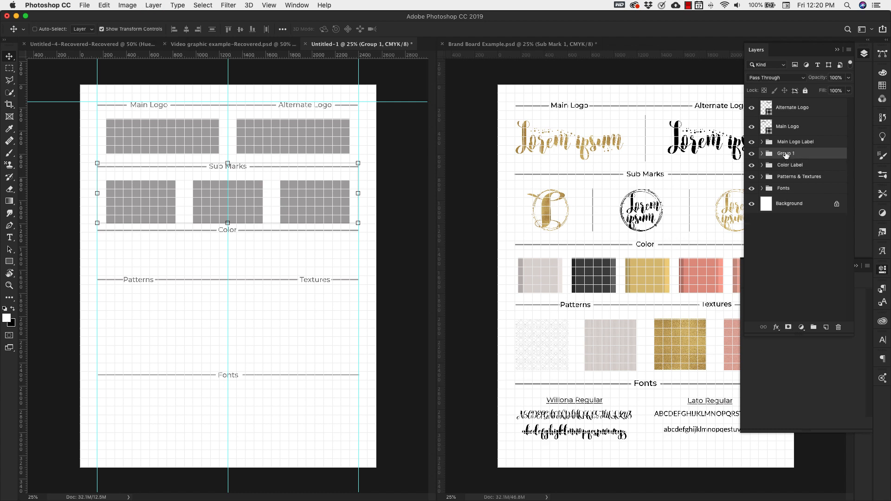
pyautogui.doubleClick(788, 153)
pyautogui.write('Sub')
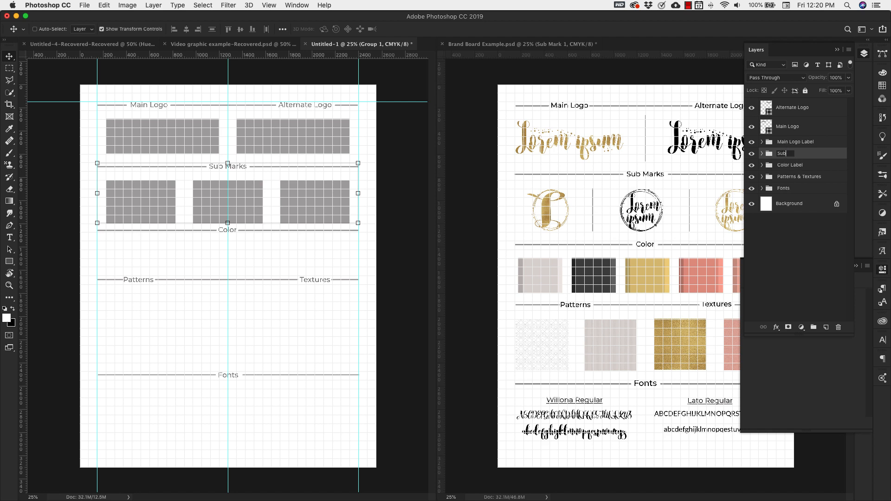
pyautogui.write(' Marks')
pyautogui.click(809, 166)
# Group the Main Logo and Alternate Logo rectangles and name the group "Main Logos".
pyautogui.click(794, 140)
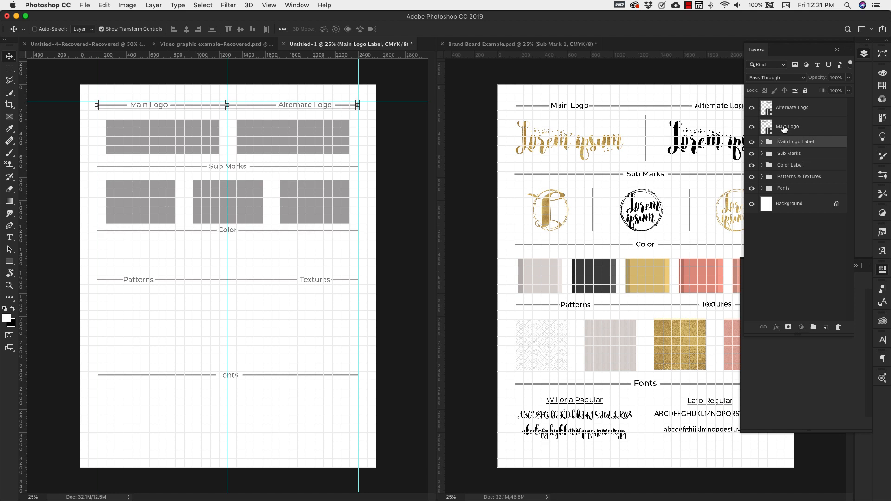
pyautogui.click(784, 128)
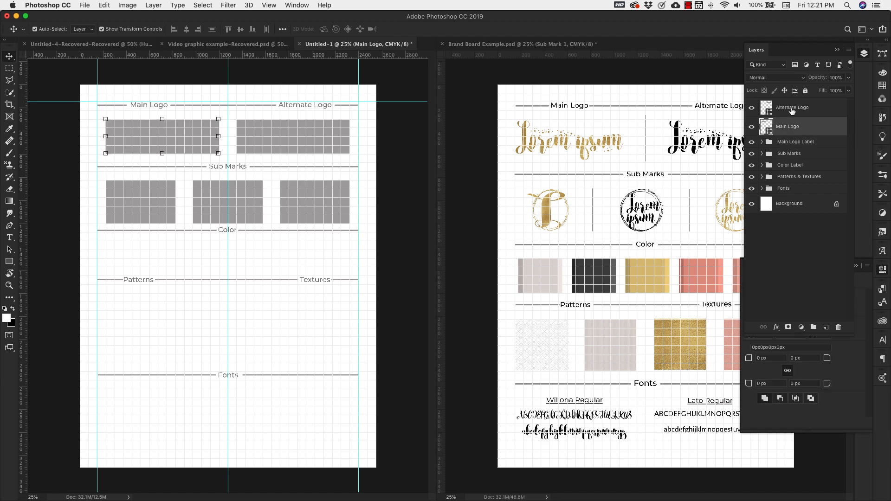
pyautogui.keyDown('shift'); pyautogui.click(792, 109); pyautogui.keyUp('shift')
pyautogui.press('super+g')
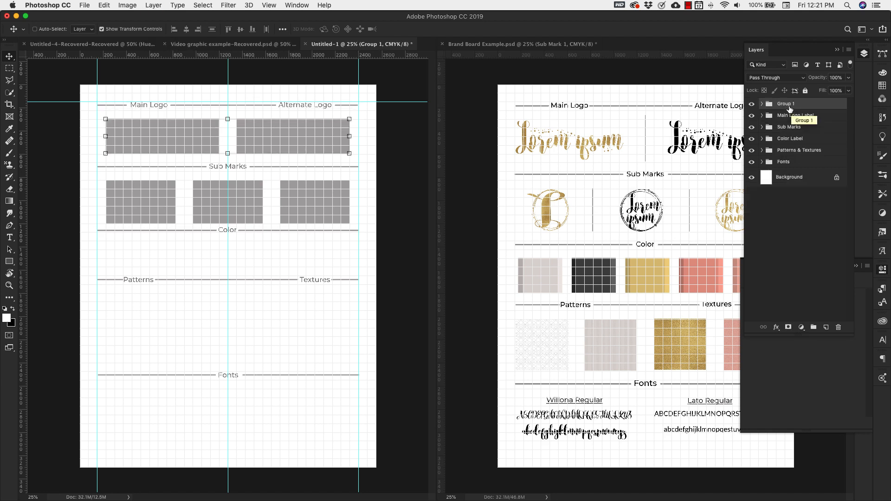
pyautogui.doubleClick(786, 103)
pyautogui.write('Main Logos')
# Combine the logo rectangles group with the Main Logo Label group in one group named "Main Logos".
pyautogui.keyDown('shift'); pyautogui.click(802, 115); pyautogui.keyUp('shift')
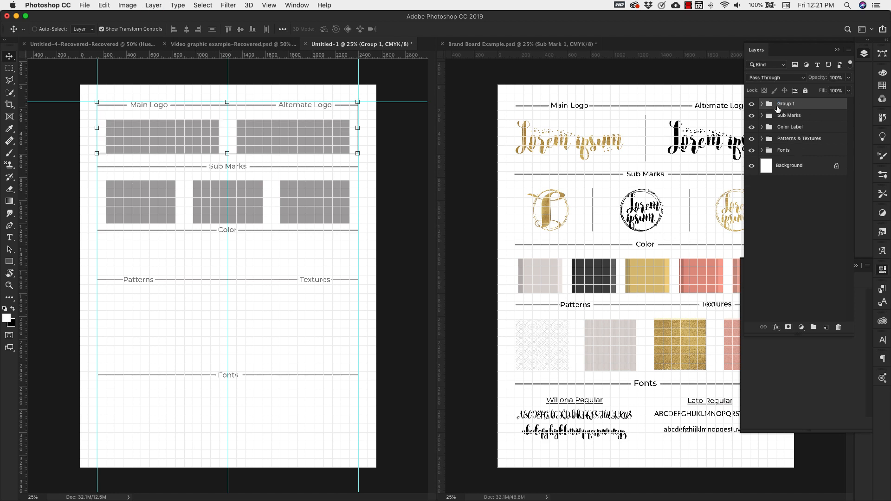
pyautogui.press('super+g')
pyautogui.doubleClick(784, 103)
pyautogui.write('M')
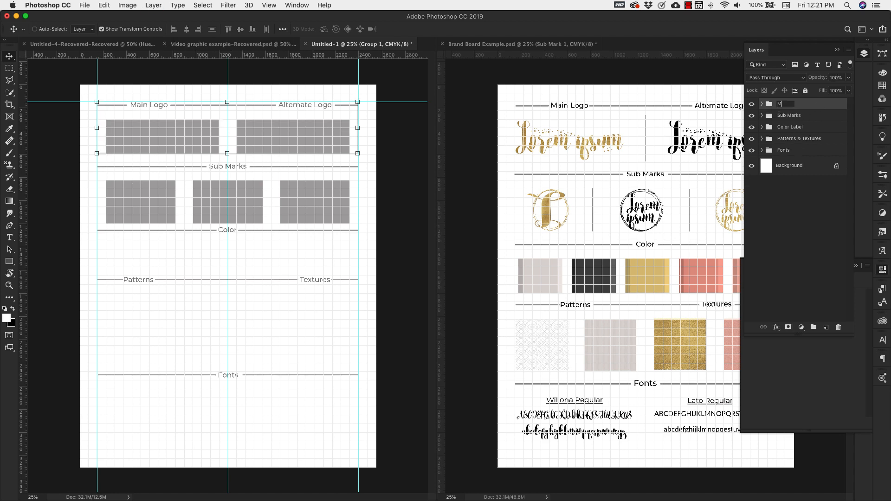
pyautogui.write('ain Logos')
pyautogui.click(821, 116)
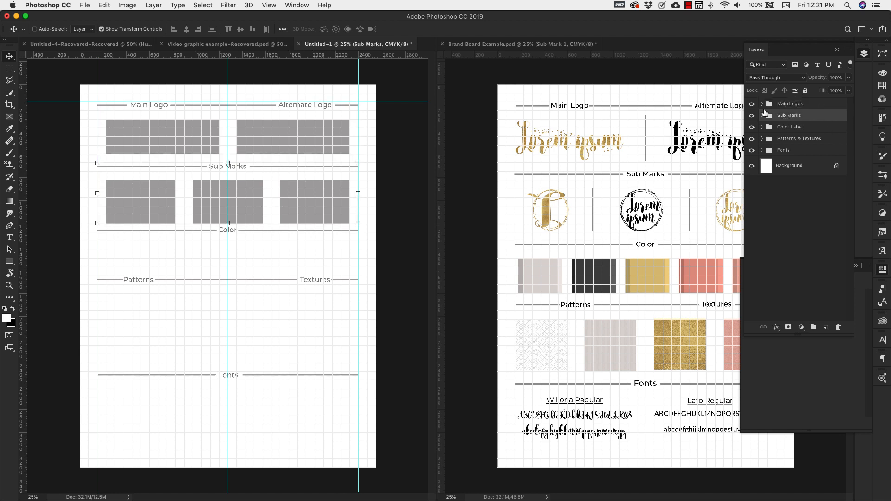
# Hide and show the Main Logos and Sub Marks groups in turn to check what each contains.
pyautogui.click(752, 104)
pyautogui.click(751, 104)
pyautogui.click(752, 115)
pyautogui.click(751, 115)
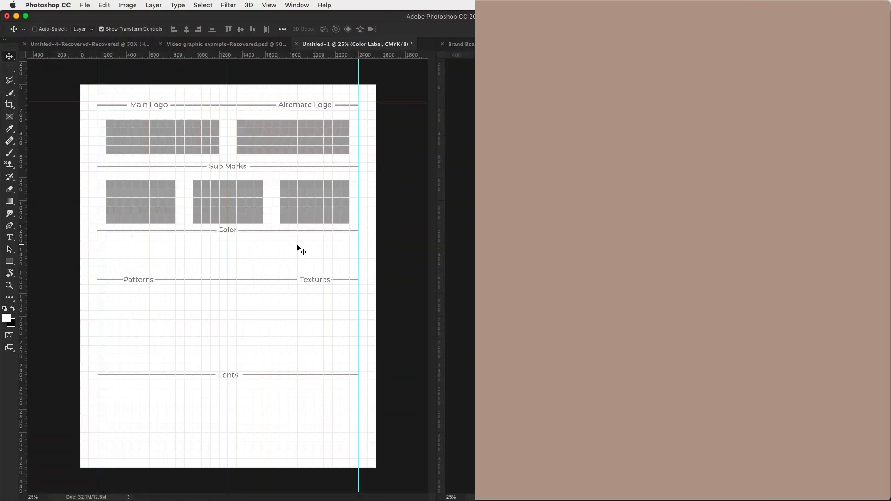
# Move the Color Label divider slightly down, away from the Sub Marks rectangles, and centre it horizontally on the canvas.
pyautogui.moveTo(297, 251); pyautogui.dragTo(305, 251)
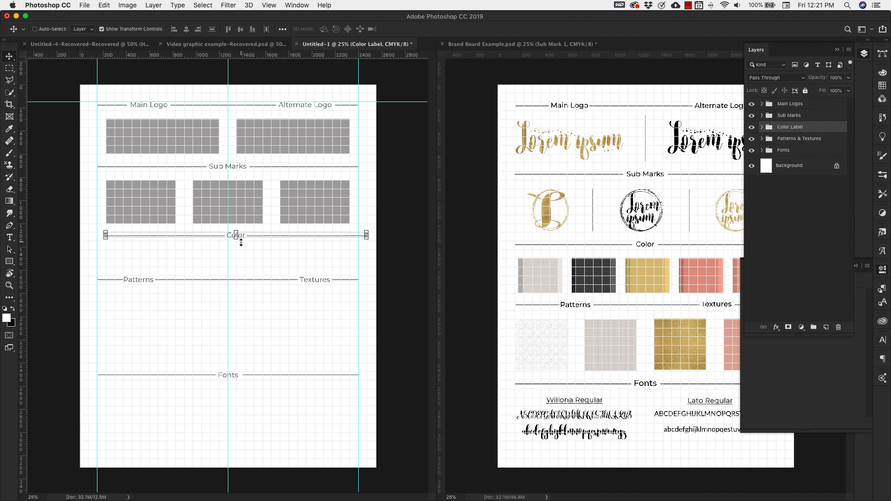
pyautogui.hotkey('shift', 'Left')
pyautogui.hotkey('shift', 'Left')
pyautogui.hotkey('shift', 'Left')
pyautogui.hotkey('shift', 'Left')
pyautogui.hotkey('shift', 'Left')
pyautogui.hotkey('shift', 'Left')
pyautogui.hotkey('shift', 'Left')
pyautogui.press('super+a')
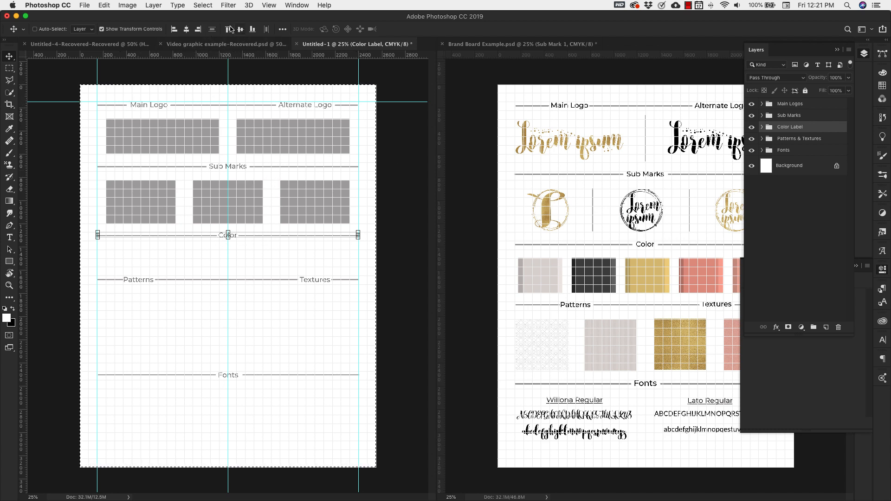
pyautogui.click(187, 29)
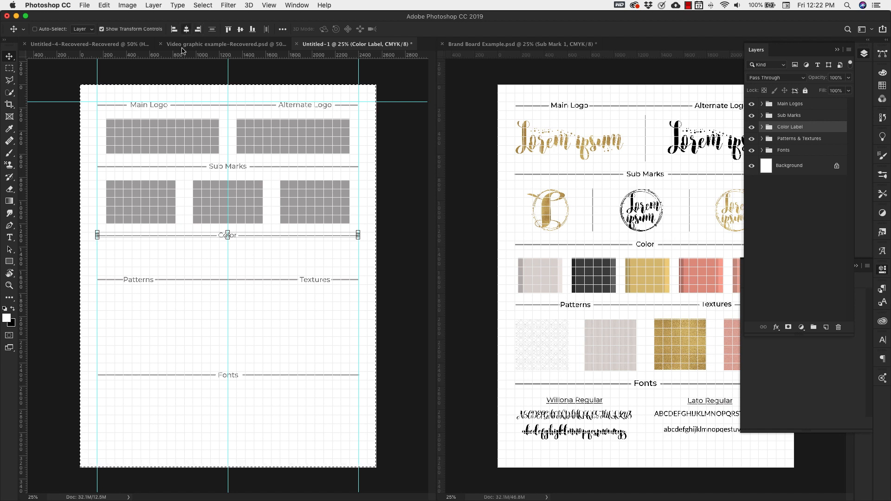
pyautogui.press('super+d')
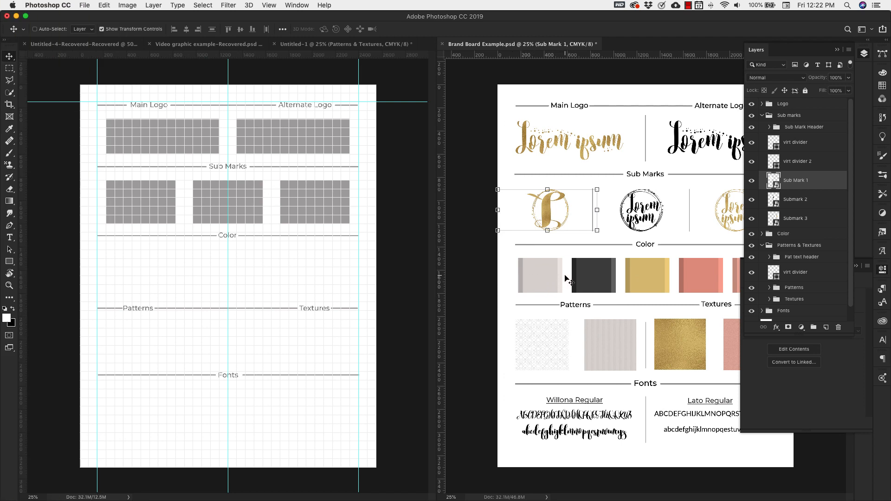
# Pull the top rectangle of the first color swatch in the Brand Board Example aside to inspect its layering, and undo the move.
pyautogui.click(547, 270)
pyautogui.click(549, 274)
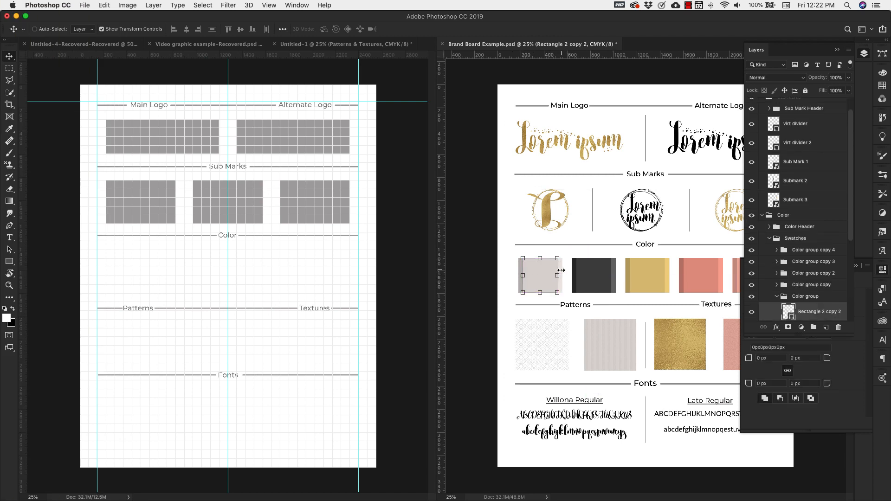
pyautogui.moveTo(537, 276); pyautogui.dragTo(527, 305)
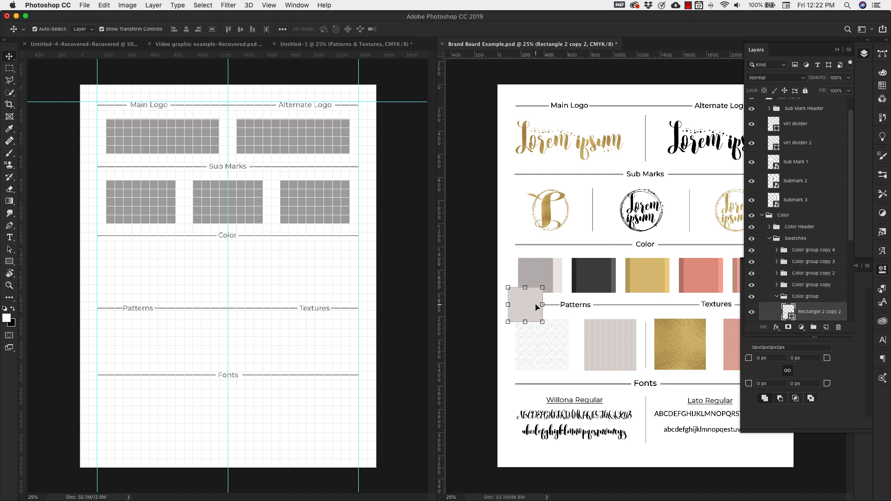
pyautogui.press('super+z')
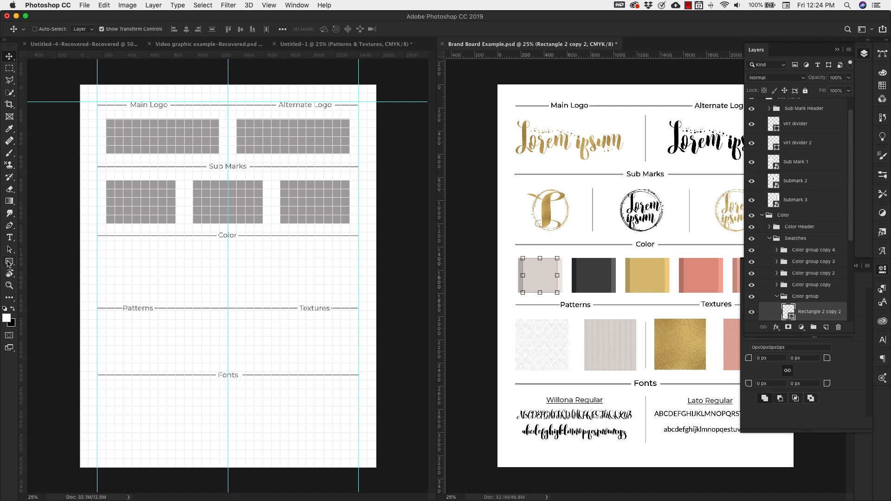
# Draw a 300 × 300 px square below the Color heading at the left margin guide, and show the grid in the Brand Board Example.
pyautogui.click(10, 262)
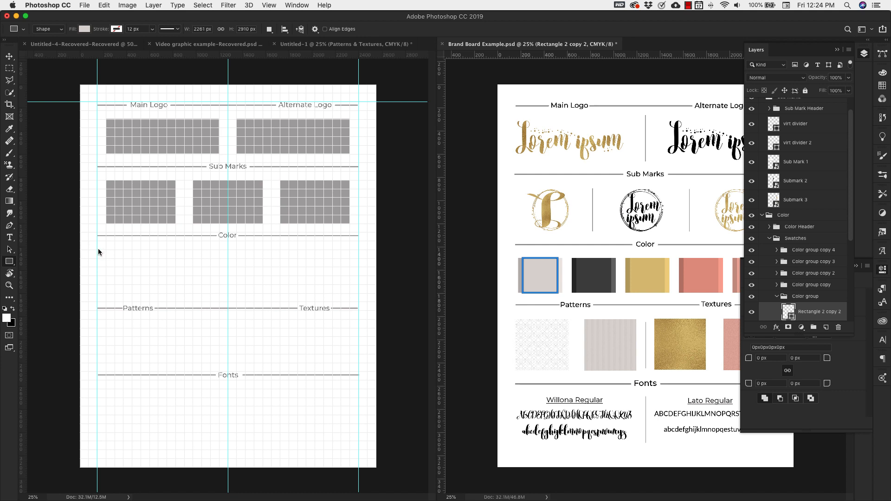
pyautogui.click(99, 253)
pyautogui.moveTo(99, 250); pyautogui.dragTo(133, 282)
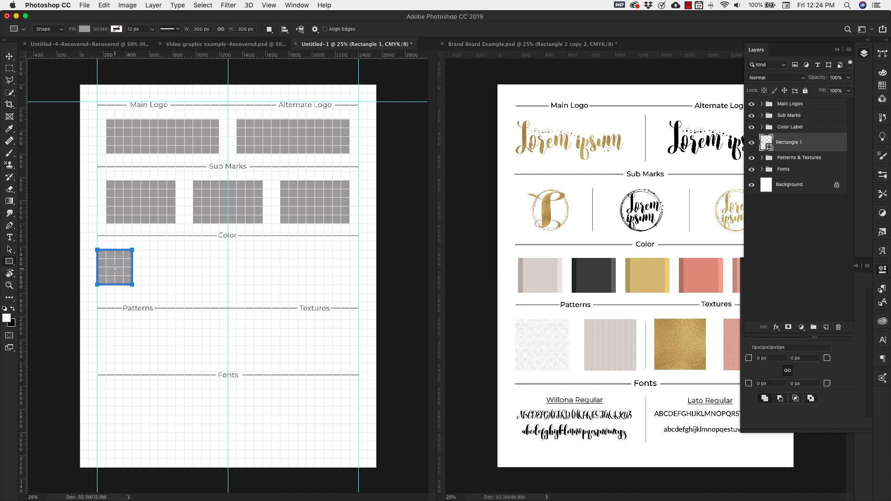
pyautogui.press('v')
pyautogui.click(572, 323)
pyautogui.press('super+apostrophe')
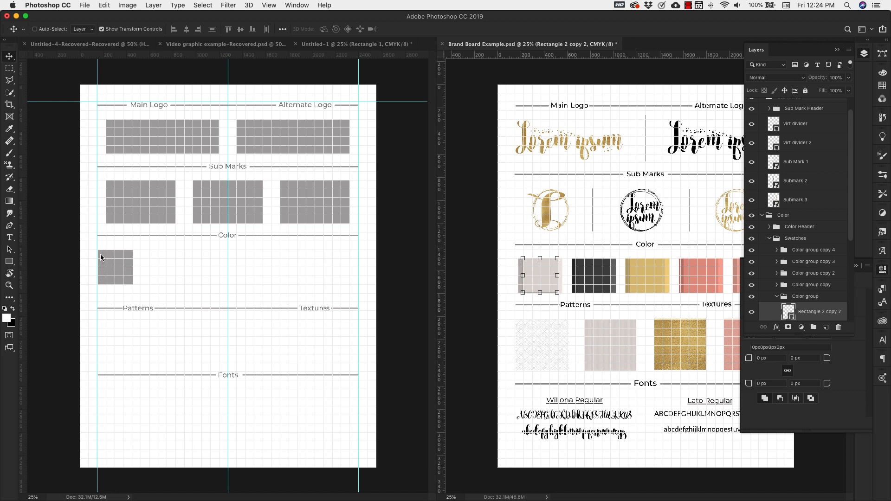
# Duplicate the color square twice, offsetting each copy to the right with overlap, and stack the first copy above the second.
pyautogui.click(117, 264)
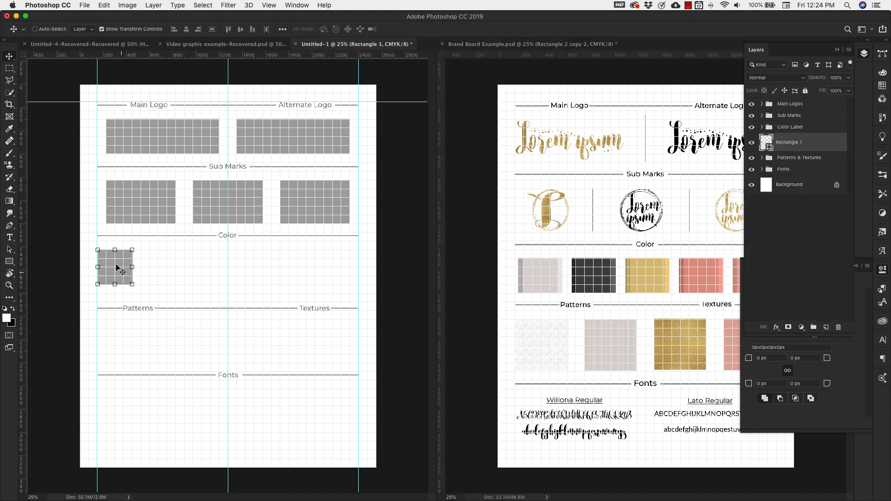
pyautogui.moveTo(115, 277); pyautogui.dragTo(134, 274)
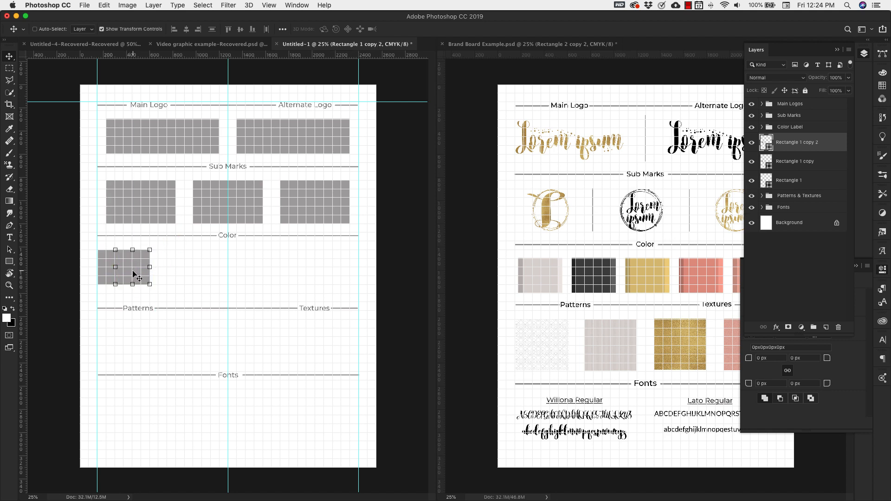
pyautogui.moveTo(792, 164); pyautogui.dragTo(790, 142)
pyautogui.click(792, 159)
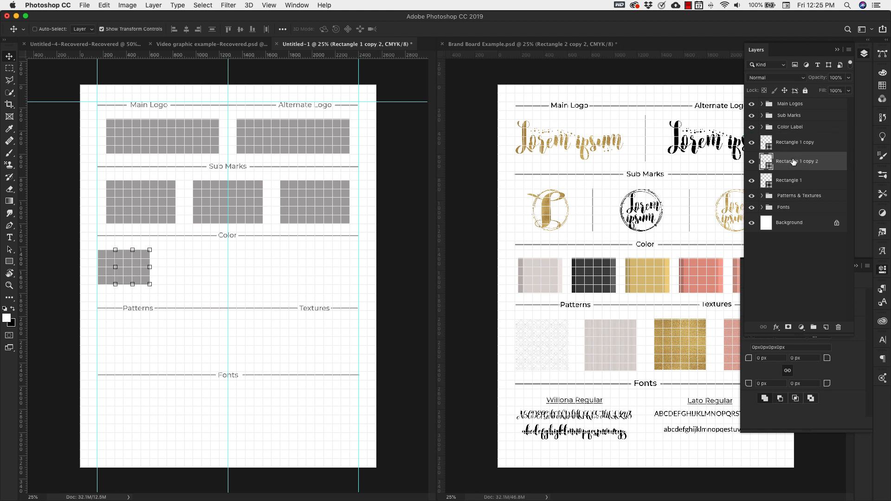
pyautogui.click(792, 144)
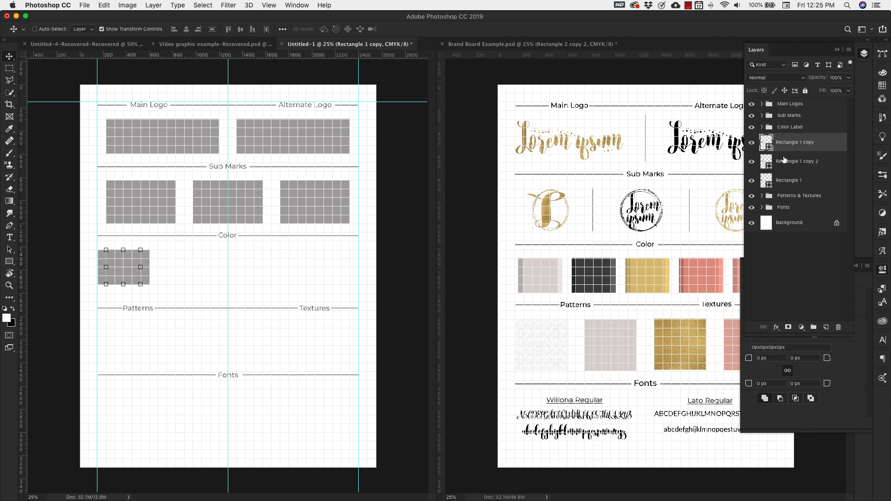
# Change the fill of Rectangle 1 copy 2 to the lighter gray #bdbcbc.
pyautogui.click(786, 162)
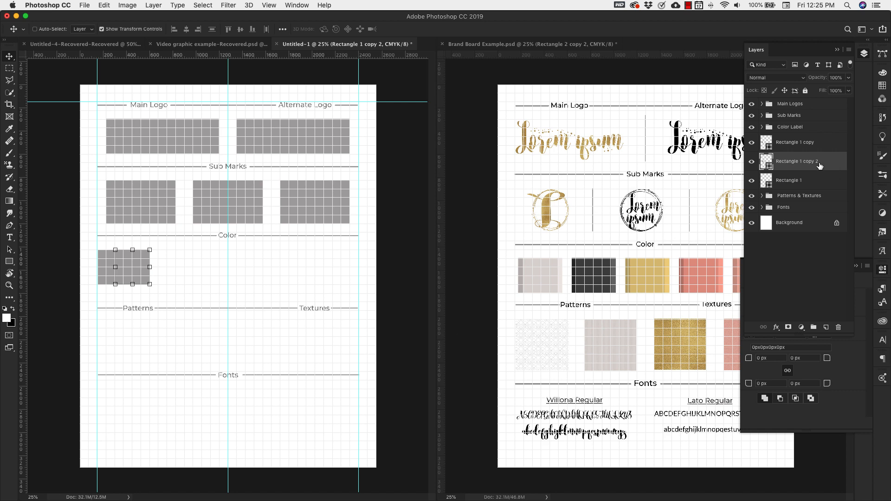
pyautogui.doubleClick(765, 162)
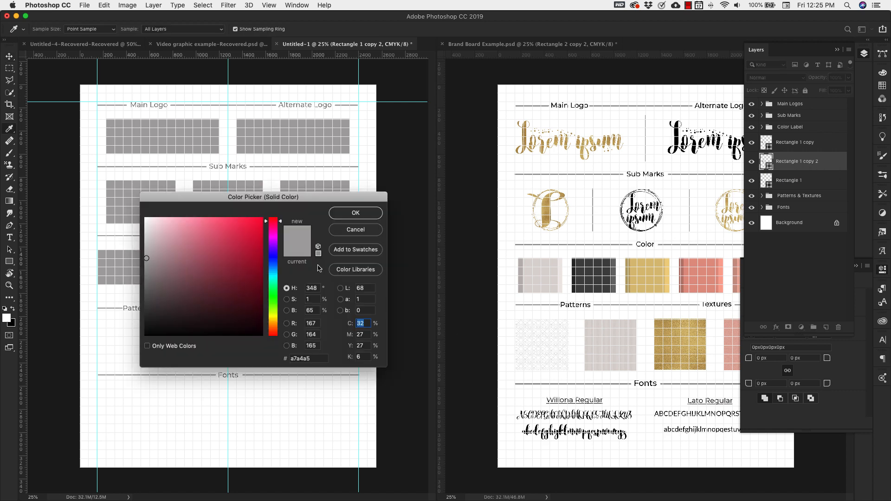
pyautogui.moveTo(212, 198); pyautogui.dragTo(309, 206)
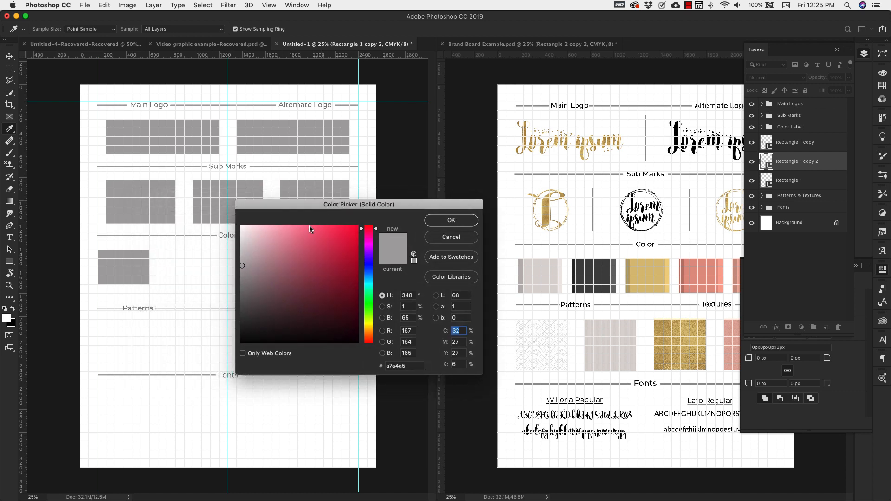
pyautogui.click(242, 255)
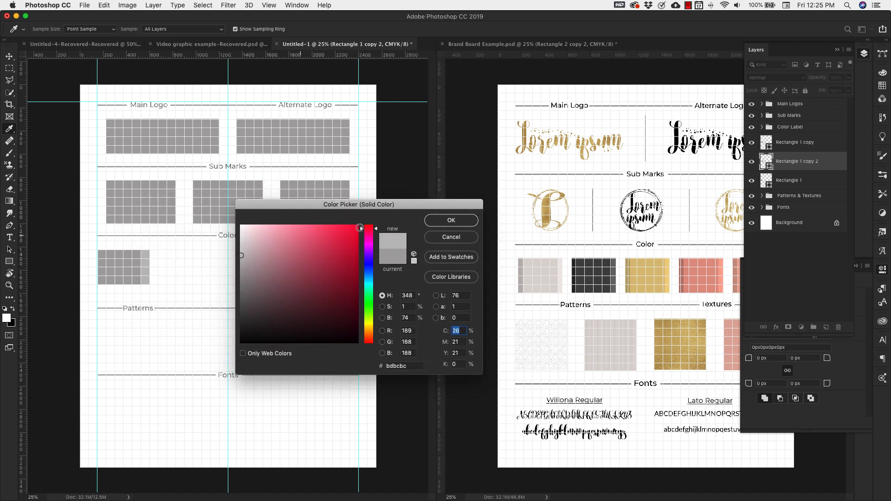
pyautogui.click(453, 221)
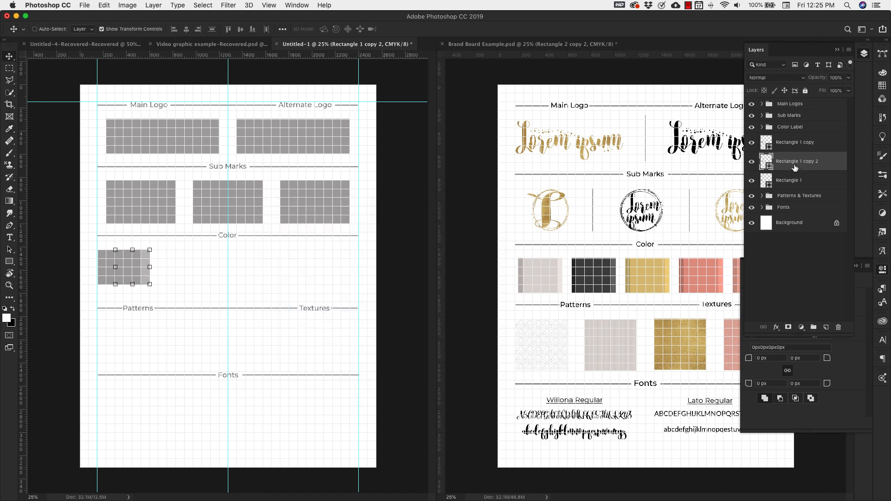
# Rename the three color squares' layers from top to bottom as "Main", "Light" and "Dark".
pyautogui.doubleClick(816, 142)
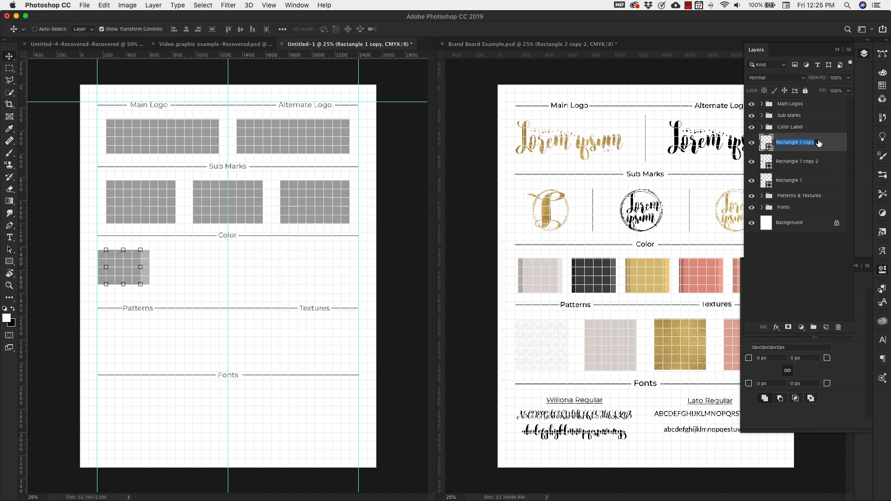
pyautogui.write('Main')
pyautogui.press('Return')
pyautogui.click(789, 161)
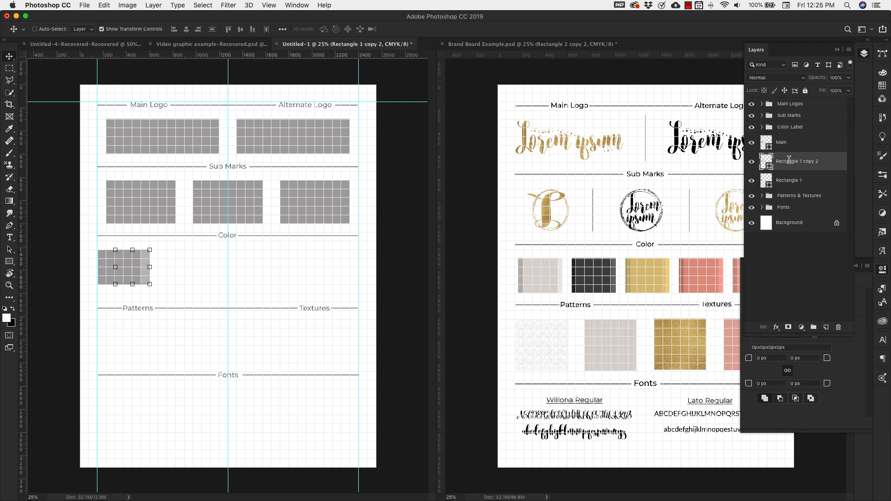
pyautogui.doubleClick(789, 161)
pyautogui.write('Light')
pyautogui.doubleClick(790, 182)
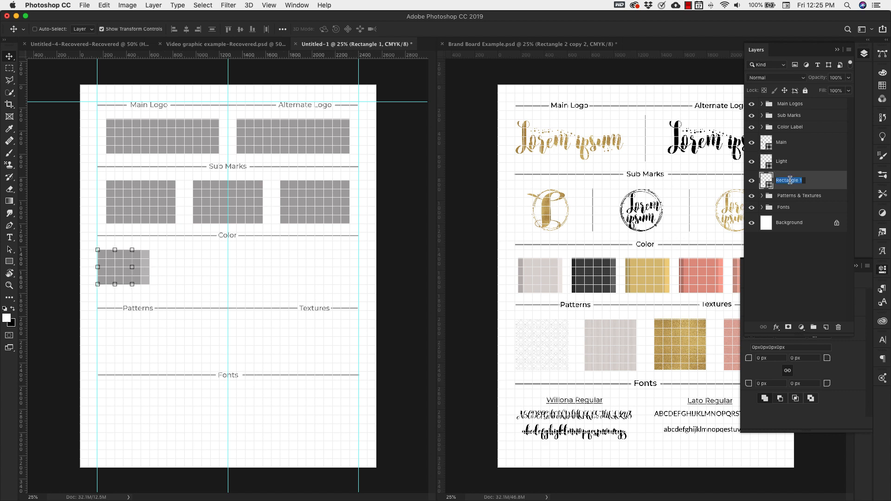
pyautogui.write('Dark')
pyautogui.click(802, 162)
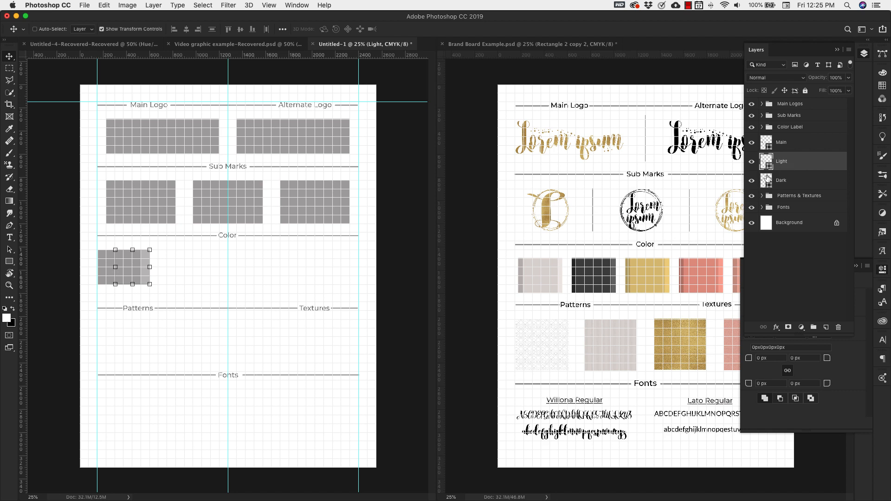
# Change the fill of the Dark square to the darker gray #807e7f.
pyautogui.click(787, 181)
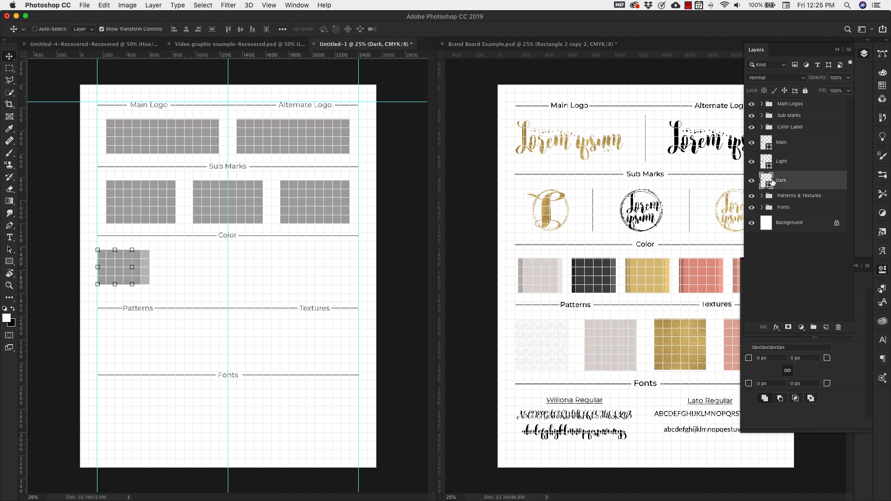
pyautogui.doubleClick(769, 184)
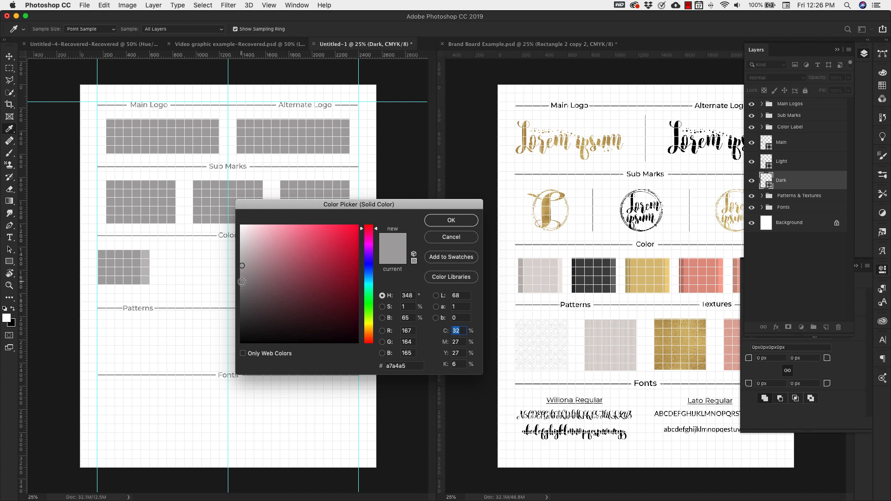
pyautogui.click(241, 283)
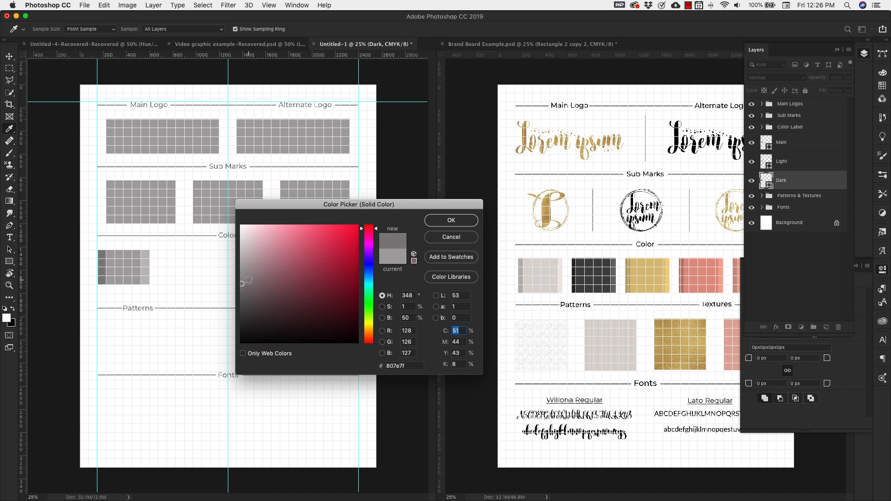
pyautogui.click(450, 224)
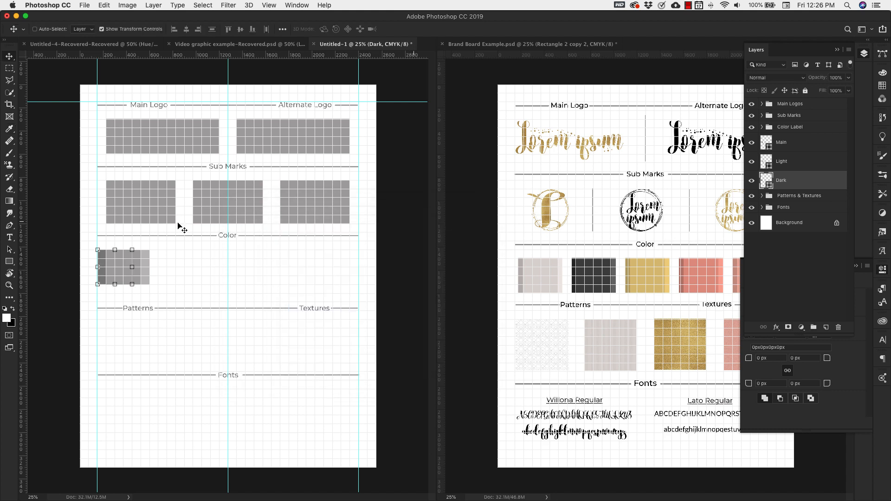
# Distribute the Main, Light and Dark squares evenly by their horizontal centres.
pyautogui.click(788, 142)
pyautogui.keyDown('shift'); pyautogui.click(795, 181); pyautogui.keyUp('shift')
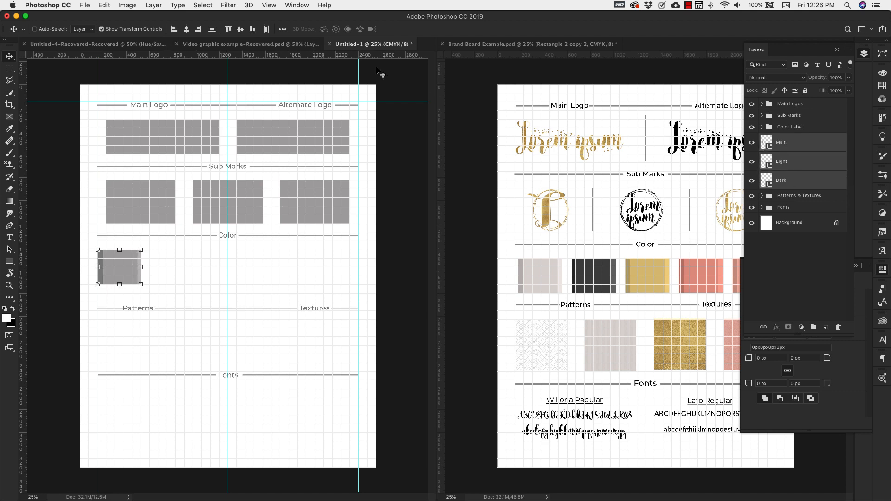
pyautogui.click(285, 29)
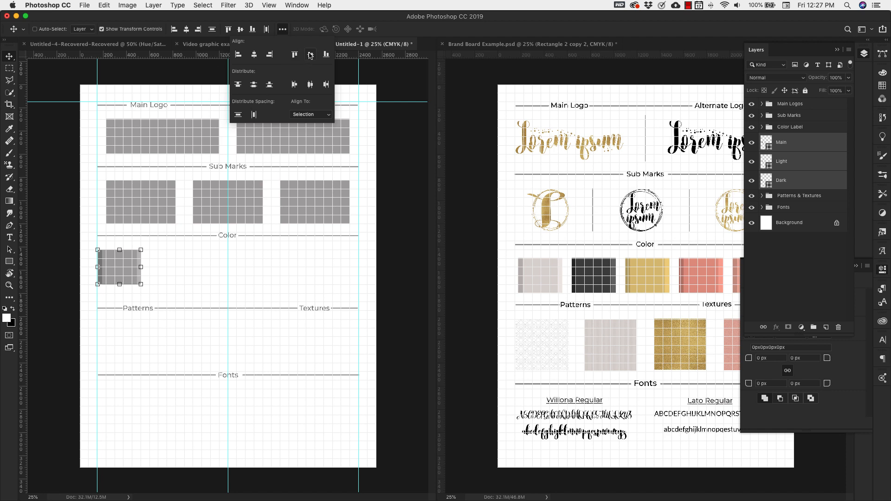
pyautogui.click(307, 87)
# Group the Main, Light and Dark squares and name the group "Color 1".
pyautogui.press('super+g')
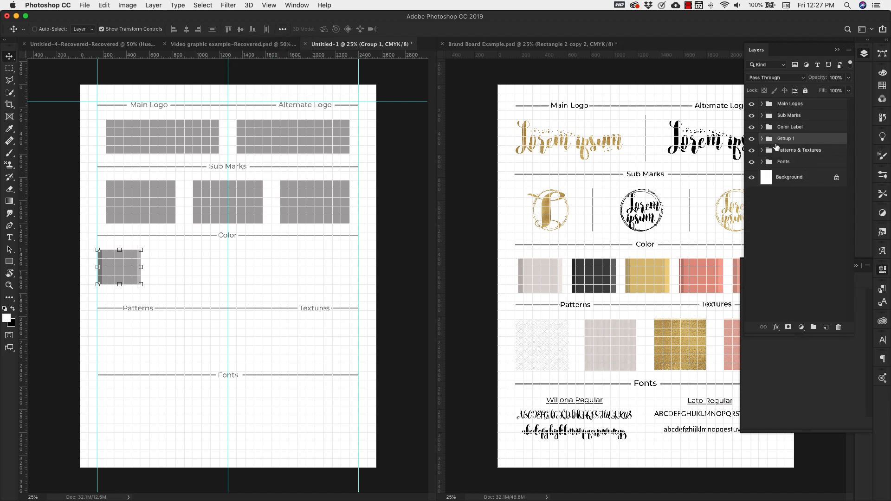
pyautogui.doubleClick(786, 138)
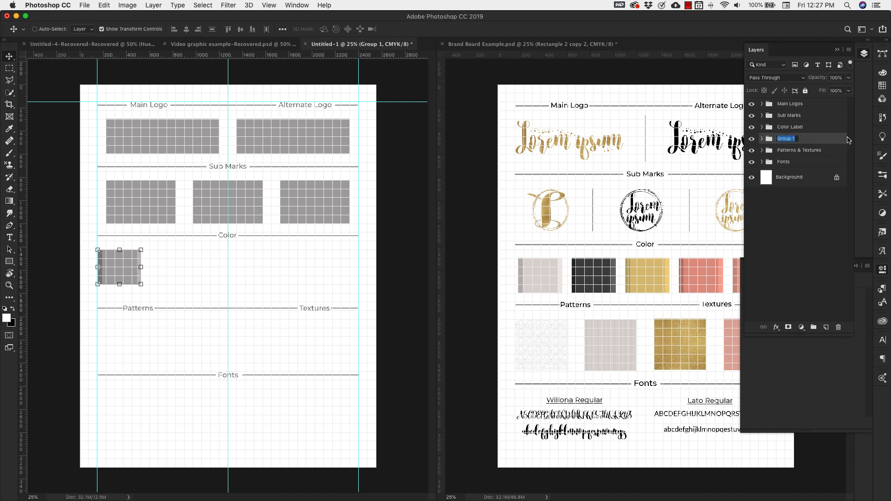
pyautogui.write('Color')
pyautogui.press('Return')
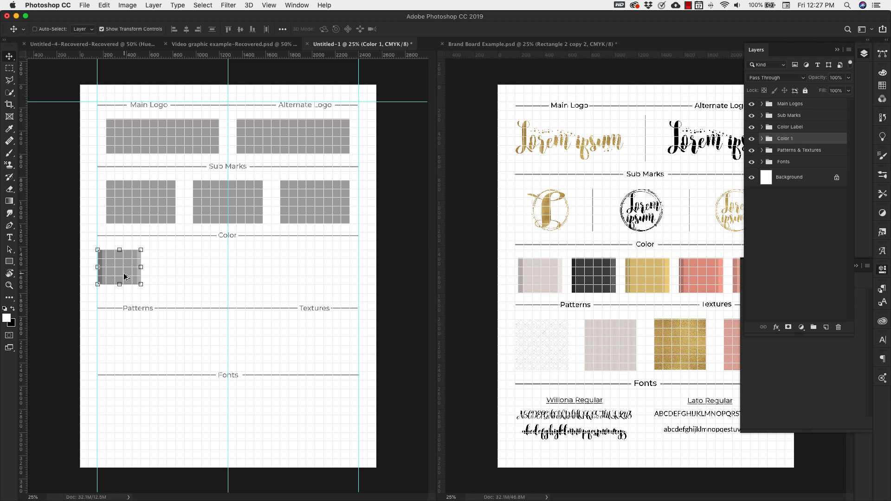
# Duplicate the Color 1 group into a row of five swatches and group all five as "Colors".
pyautogui.moveTo(125, 277); pyautogui.dragTo(267, 279)
pyautogui.moveTo(267, 279); pyautogui.dragTo(320, 280)
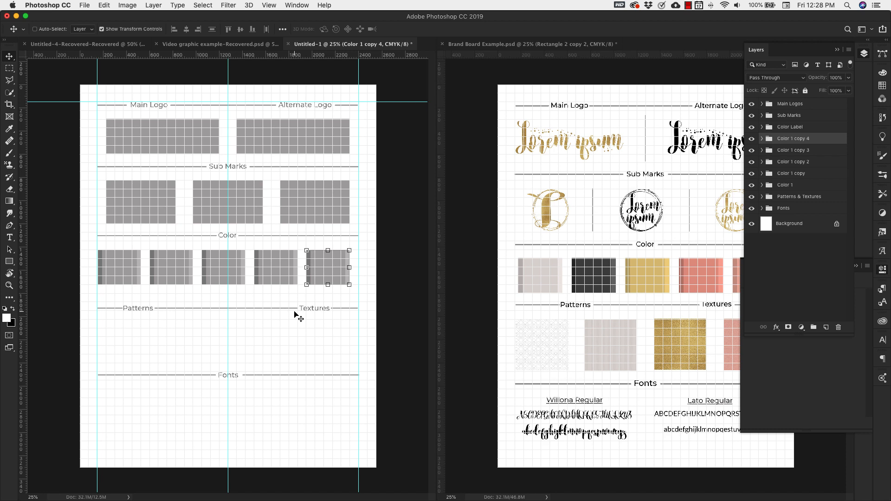
pyautogui.keyDown('shift'); pyautogui.click(784, 185); pyautogui.keyUp('shift')
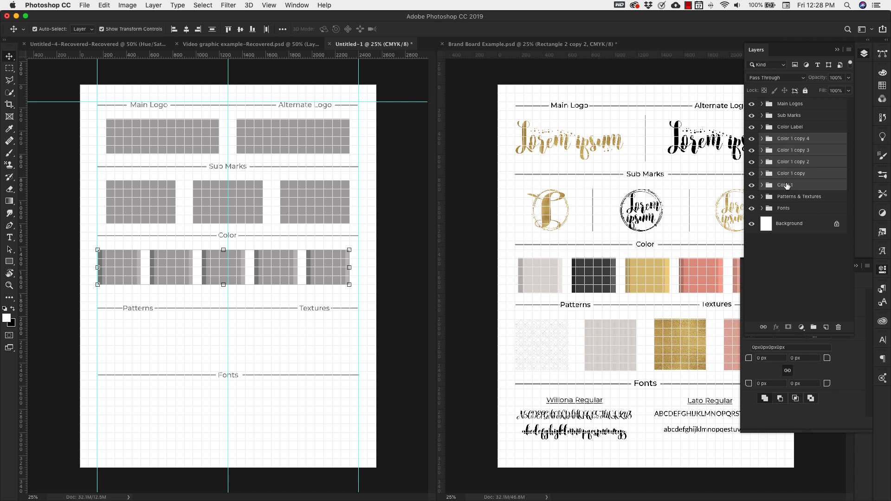
pyautogui.press('super+g')
pyautogui.doubleClick(783, 139)
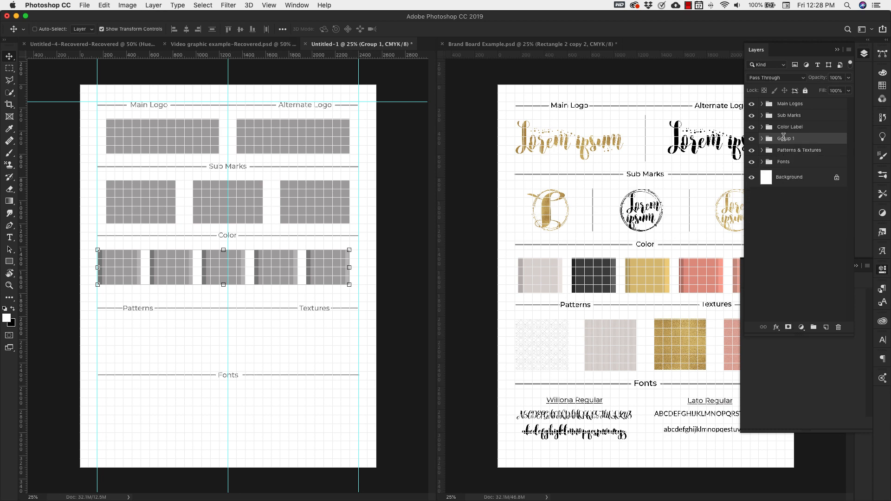
pyautogui.write('Colors')
pyautogui.press('Return')
# Group the Color Label and Colors groups together and name the new group "Color".
pyautogui.keyDown('shift'); pyautogui.click(812, 128); pyautogui.keyUp('shift')
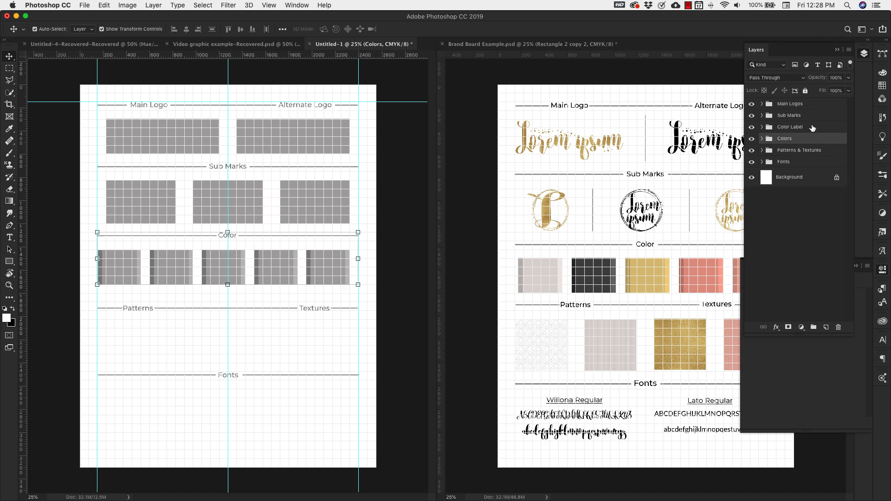
pyautogui.press('super+g')
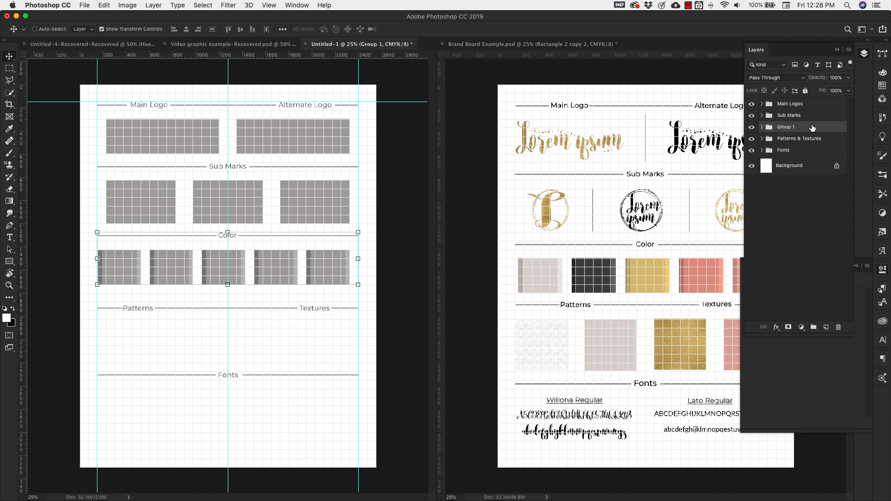
pyautogui.doubleClick(784, 127)
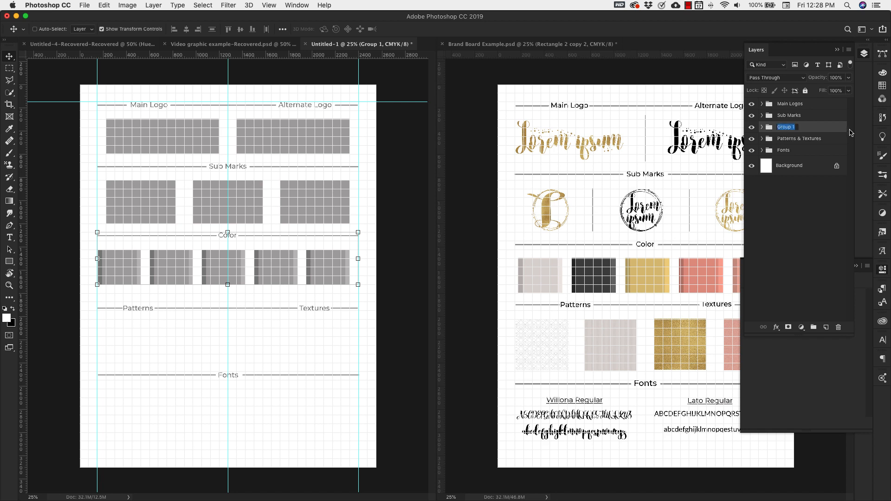
pyautogui.write('Cl')
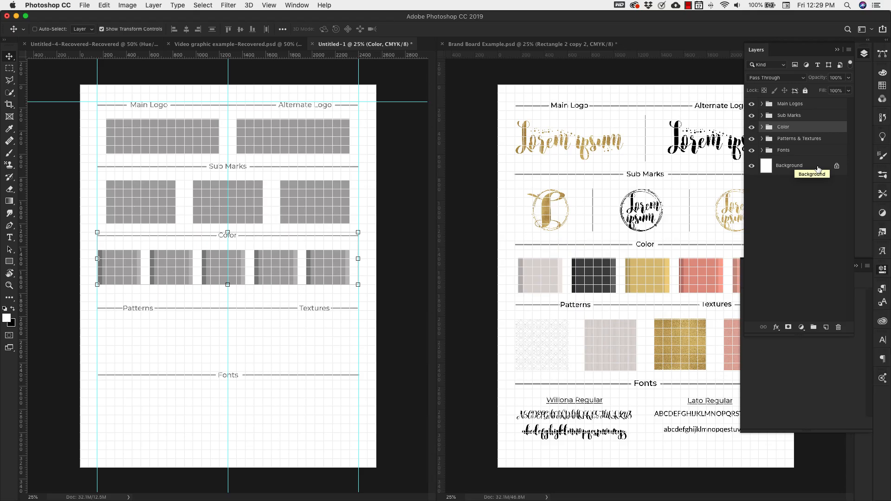
# Move the Patterns & Textures header group up closer beneath the color swatches.
pyautogui.click(788, 138)
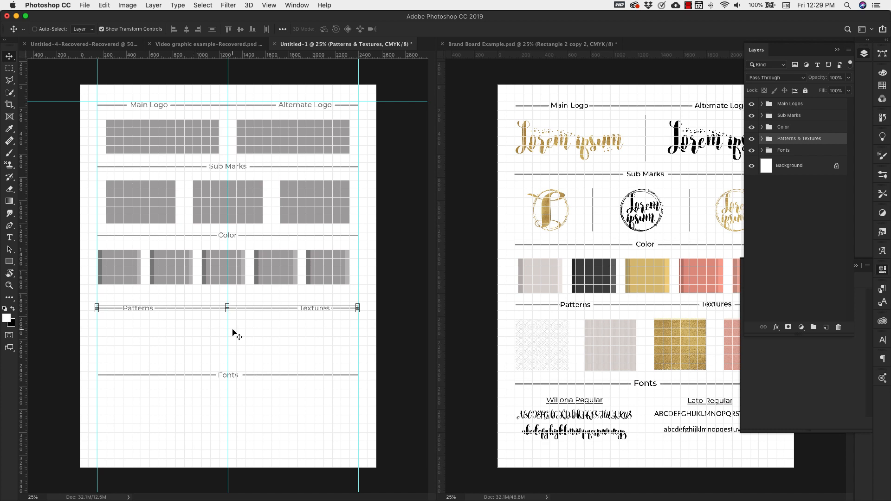
pyautogui.press('Up')
pyautogui.press('Up')
pyautogui.press('Up')
pyautogui.press('Up')
pyautogui.press('Up')
pyautogui.press('Up')
pyautogui.press('Up')
pyautogui.press('Up')
pyautogui.press('Up')
pyautogui.press('Up')
pyautogui.press('Up')
pyautogui.press('Up')
pyautogui.press('Up')
pyautogui.press('Up')
pyautogui.press('Up')
pyautogui.press('Up')
pyautogui.press('Up')
pyautogui.press('Up')
pyautogui.press('Up')
pyautogui.press('Up')
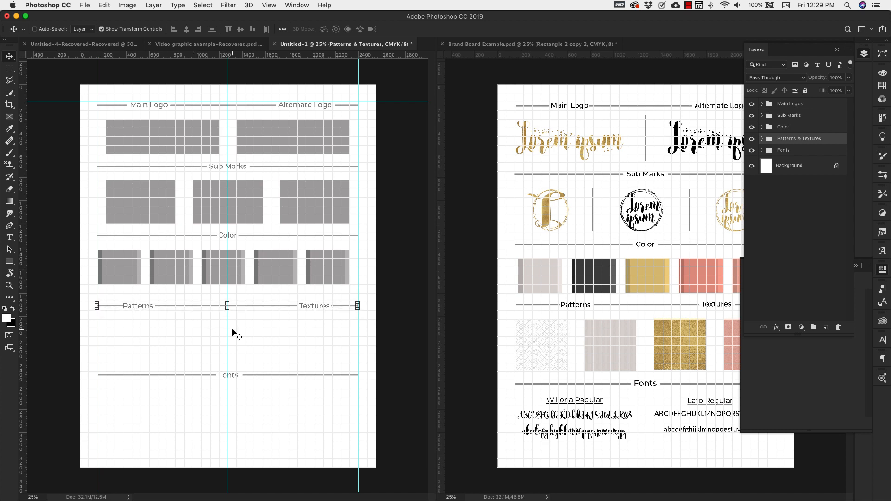
pyautogui.hotkey('shift', 'Up')
pyautogui.hotkey('shift', 'Up')
pyautogui.hotkey('shift', 'Up')
pyautogui.hotkey('shift', 'Up')
pyautogui.hotkey('shift', 'Up')
pyautogui.hotkey('shift', 'Up')
pyautogui.hotkey('shift', 'Up')
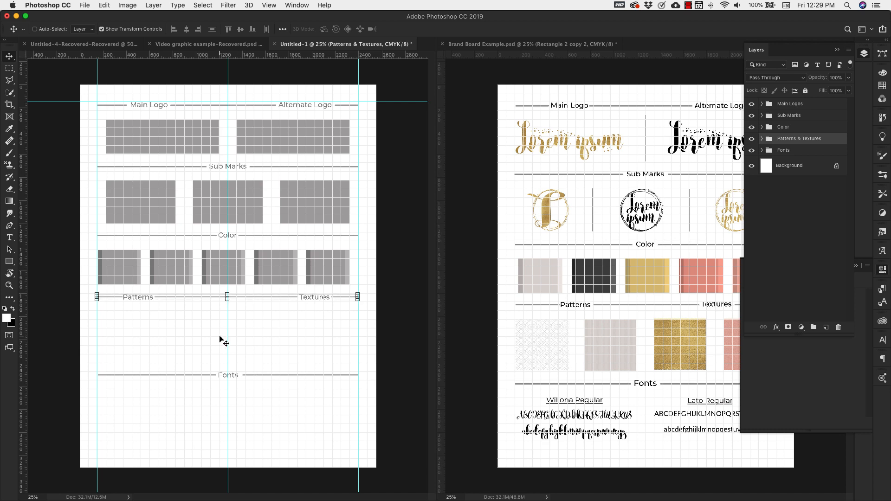
# Draw a 450 x 450 px gray square under the Patterns heading, starting at the left margin guide.
pyautogui.click(9, 263)
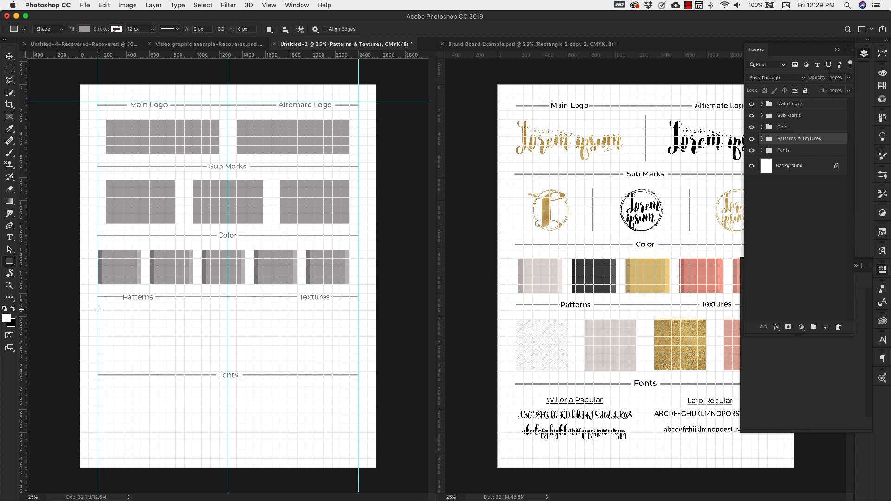
pyautogui.moveTo(99, 310); pyautogui.dragTo(149, 363)
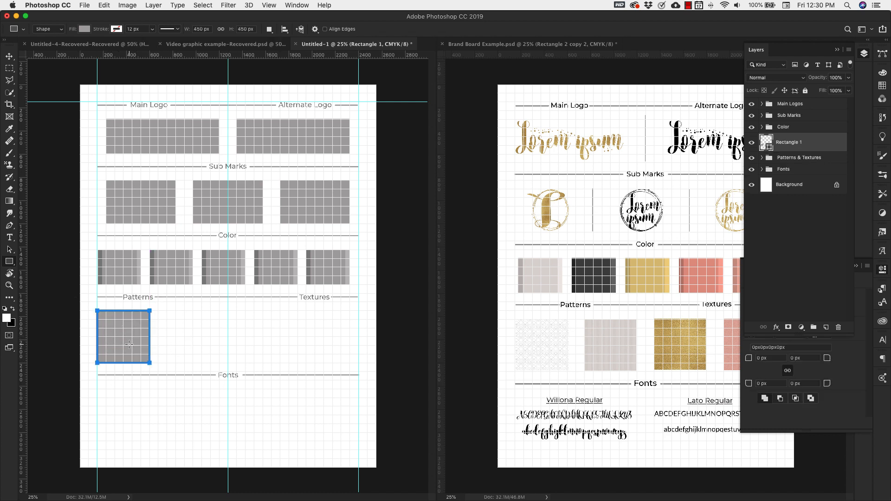
pyautogui.press('Return')
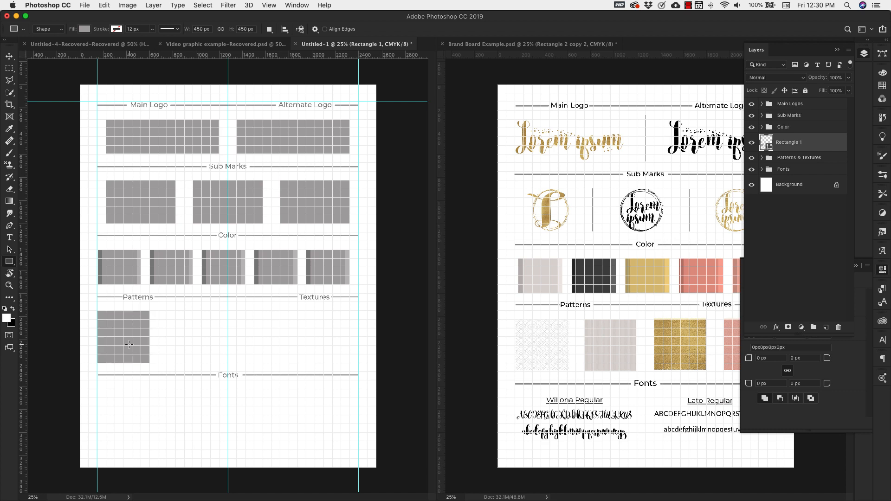
# Duplicate the square three times to form a row of four beneath the Patterns and Textures headings.
pyautogui.press('v')
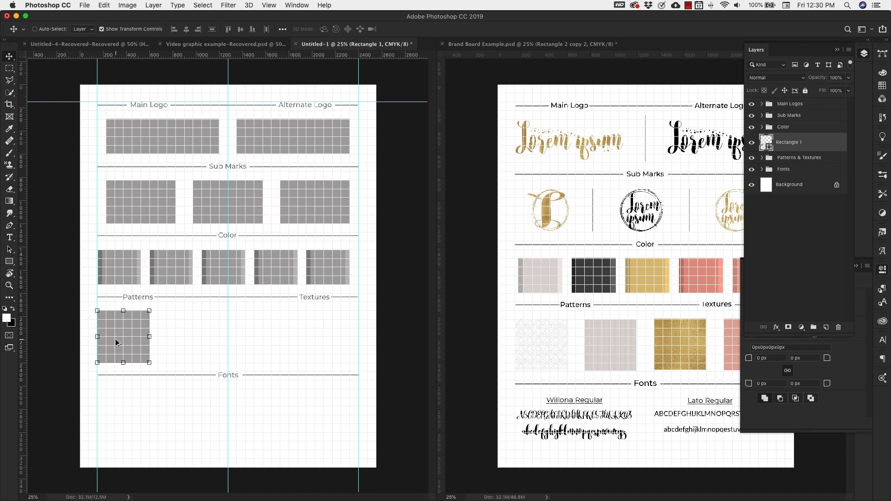
pyautogui.moveTo(118, 339); pyautogui.dragTo(314, 331)
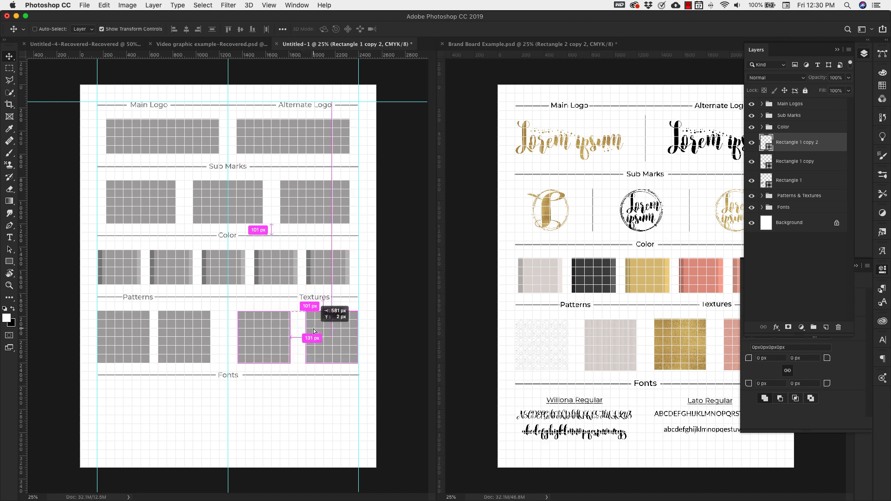
pyautogui.moveTo(314, 331); pyautogui.dragTo(313, 328)
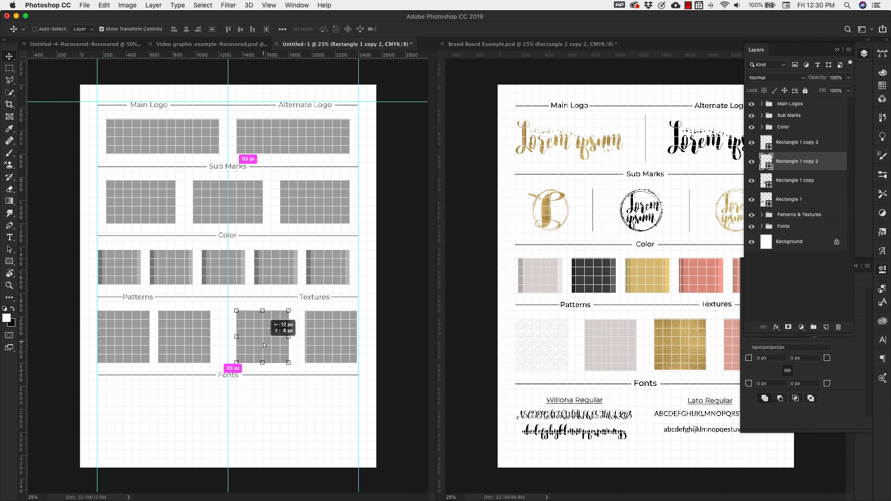
# Nudge the rightmost square of the Textures row over to the right margin guide.
pyautogui.click(329, 344)
pyautogui.press('Right')
pyautogui.press('Right')
pyautogui.press('Right')
pyautogui.press('Right')
pyautogui.press('Right')
pyautogui.press('Right')
pyautogui.press('Right')
pyautogui.press('Right')
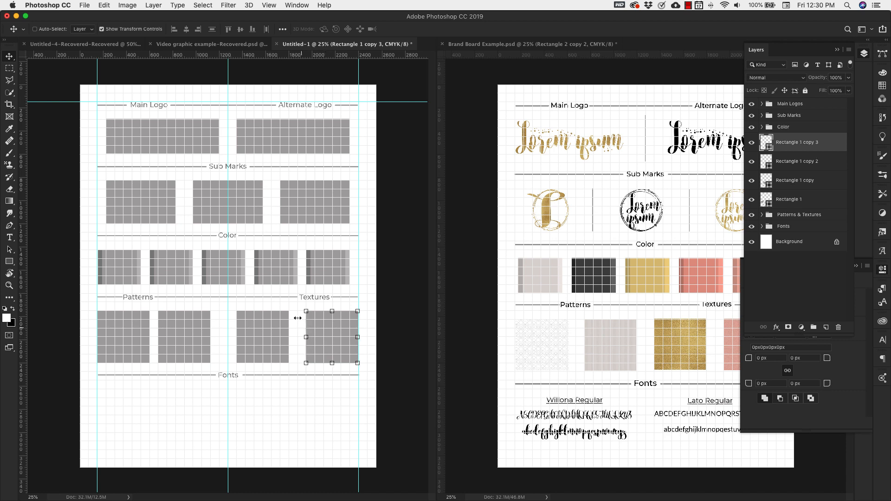
# Nudge the second Patterns square to the right so its gaps match those between the other squares.
pyautogui.keyDown('super'); pyautogui.click(197, 335); pyautogui.keyUp('super')
pyautogui.press('Right')
pyautogui.press('Right')
pyautogui.press('Right')
pyautogui.press('Right')
pyautogui.press('Right')
pyautogui.press('Right')
pyautogui.press('Right')
pyautogui.press('Right')
pyautogui.press('Right')
pyautogui.press('Right')
pyautogui.press('Right')
pyautogui.press('Right')
pyautogui.press('Right')
pyautogui.press('Right')
pyautogui.press('Right')
pyautogui.press('Right')
pyautogui.press('Right')
pyautogui.press('Right')
pyautogui.press('Right')
pyautogui.press('Right')
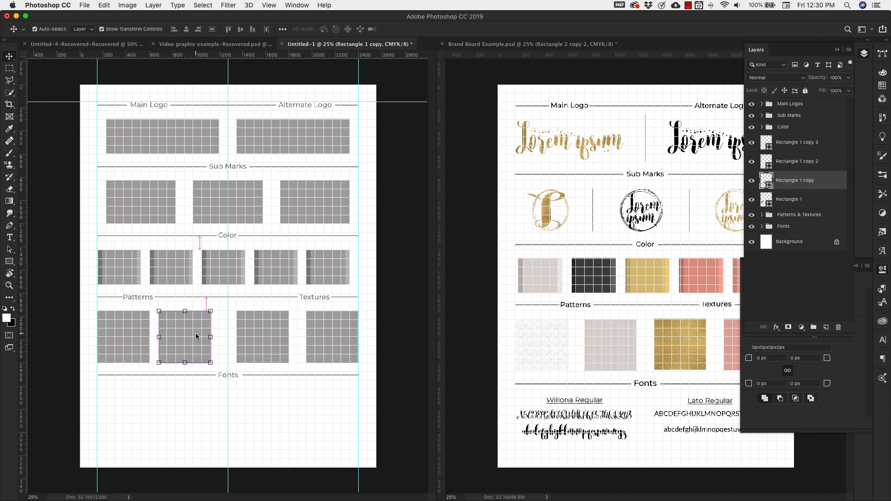
pyautogui.press('Right')
pyautogui.press('Right')
pyautogui.press('Right')
pyautogui.press('Right')
pyautogui.press('Right')
pyautogui.press('Right')
pyautogui.press('Right')
pyautogui.press('Right')
pyautogui.press('Right')
pyautogui.press('Right')
pyautogui.press('Right')
pyautogui.press('Right')
pyautogui.press('Right')
pyautogui.press('Right')
pyautogui.press('Right')
pyautogui.press('Right')
pyautogui.press('Right')
pyautogui.press('Right')
pyautogui.press('Right')
pyautogui.press('Right')
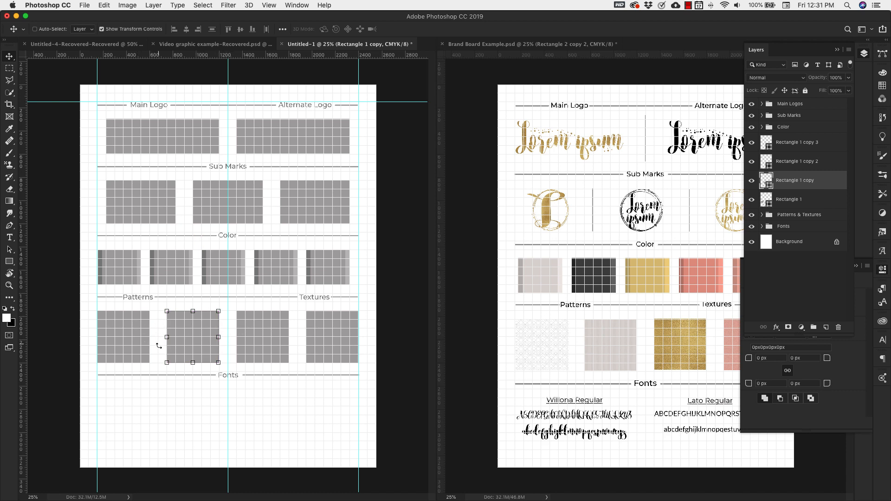
# Rename the four square layers from top to bottom as "Texture 1", "Texture 2", "Pattern 1" and "Pattern 2".
pyautogui.click(801, 141)
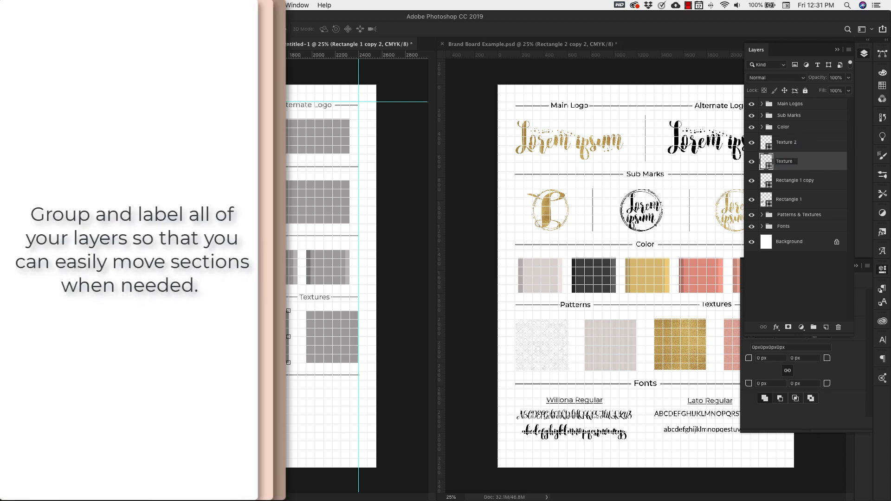
pyautogui.click(789, 179)
pyautogui.keyDown('shift'); pyautogui.click(789, 199); pyautogui.keyUp('shift')
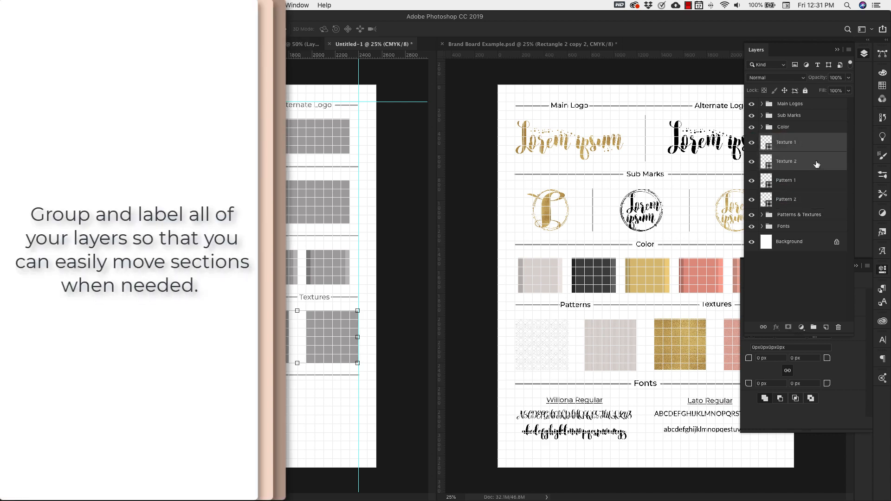
# Group the Texture 1 and Texture 2 layers and name the group "Textures".
pyautogui.click(788, 141)
pyautogui.doubleClick(789, 139)
pyautogui.write('Textures')
# Group the Pattern 1 and Pattern 2 layers and name the group "Patterns".
pyautogui.click(811, 158)
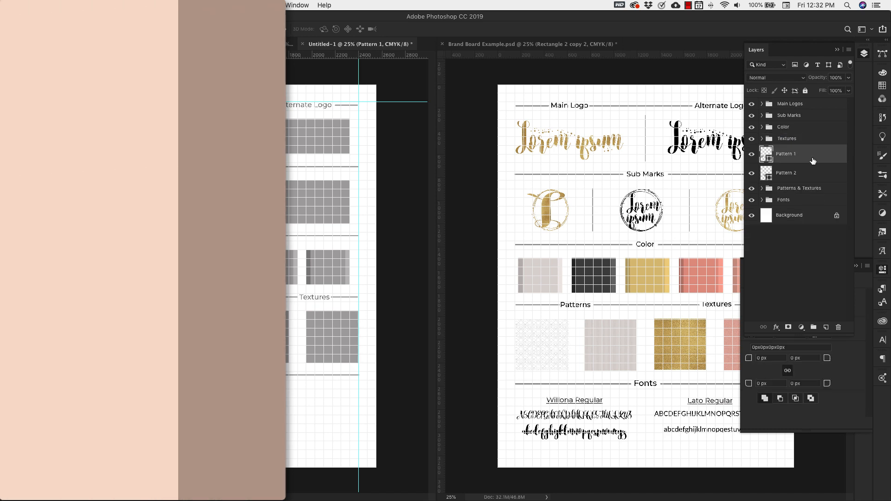
pyautogui.keyDown('shift'); pyautogui.click(811, 173); pyautogui.keyUp('shift')
pyautogui.press('super+g')
pyautogui.doubleClick(789, 150)
pyautogui.write('Patterns')
pyautogui.press('Return')
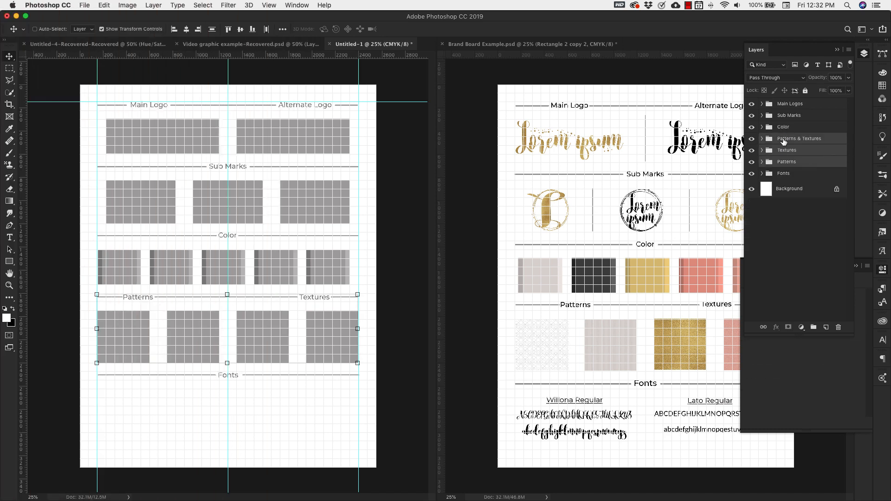
# Group the Patterns & Textures header with the Textures and Patterns groups as "Patterns and Textures".
pyautogui.press('super+g')
pyautogui.doubleClick(789, 138)
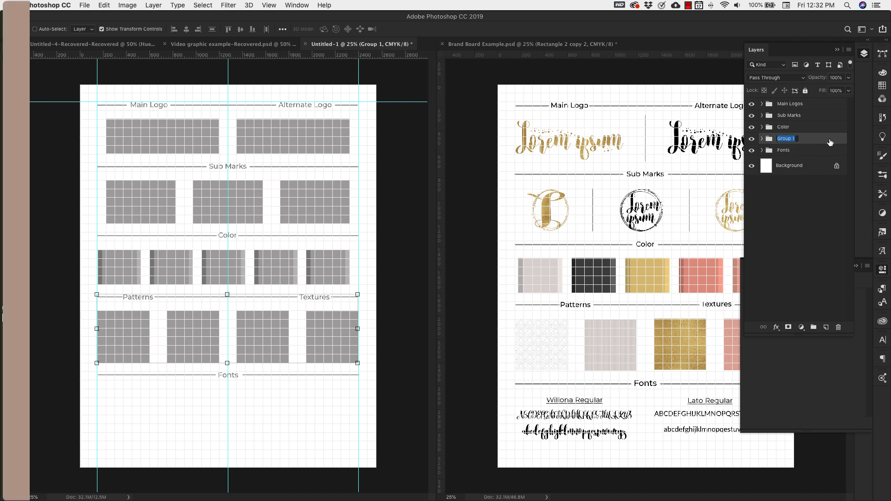
pyautogui.write('Patterns and Textures')
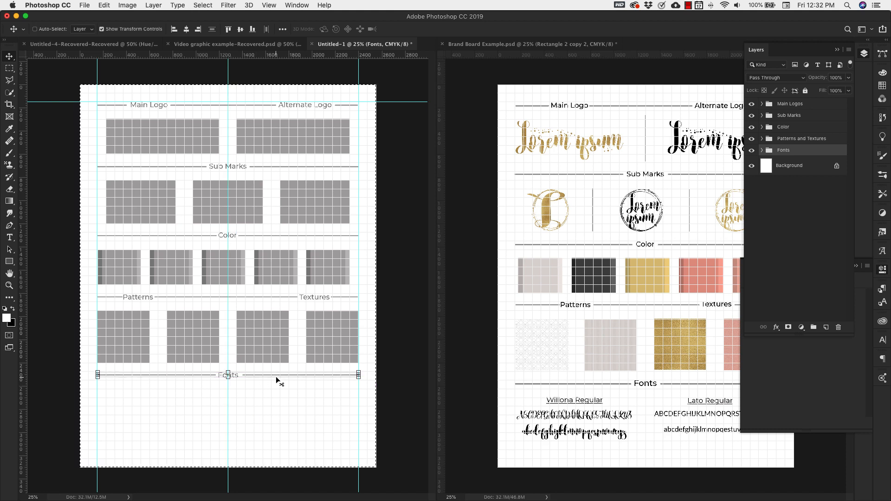
# Copy the Lato Regular lowercase alphabet from Brand Board Example and paste it as new text below the template's Fonts heading.
pyautogui.moveTo(664, 429); pyautogui.dragTo(769, 433)
pyautogui.press('super+c')
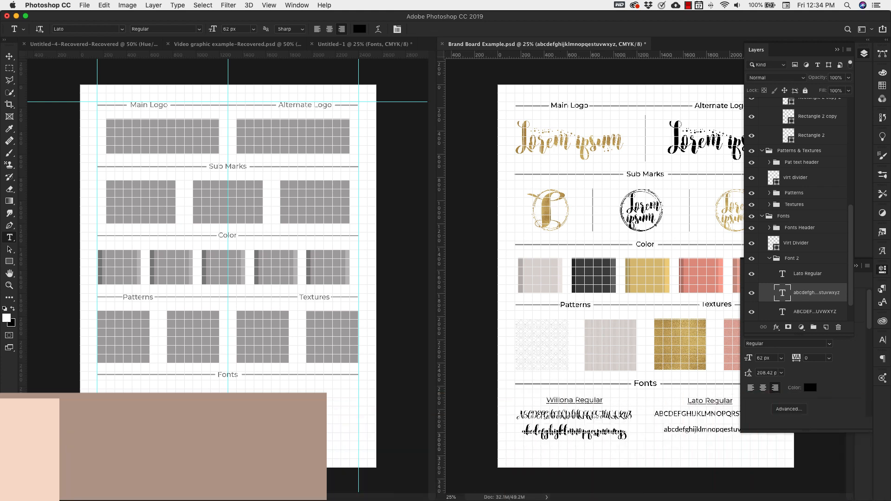
pyautogui.click(124, 399)
pyautogui.click(144, 400)
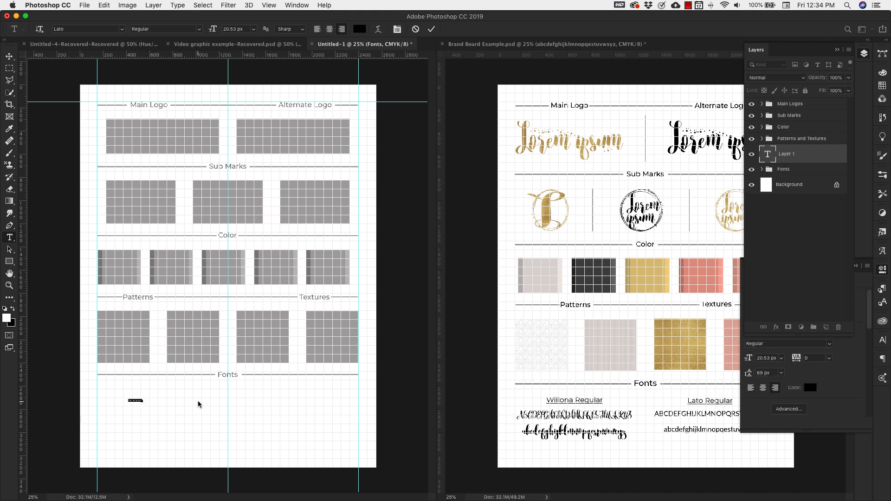
pyautogui.press('super+v')
pyautogui.click(208, 404)
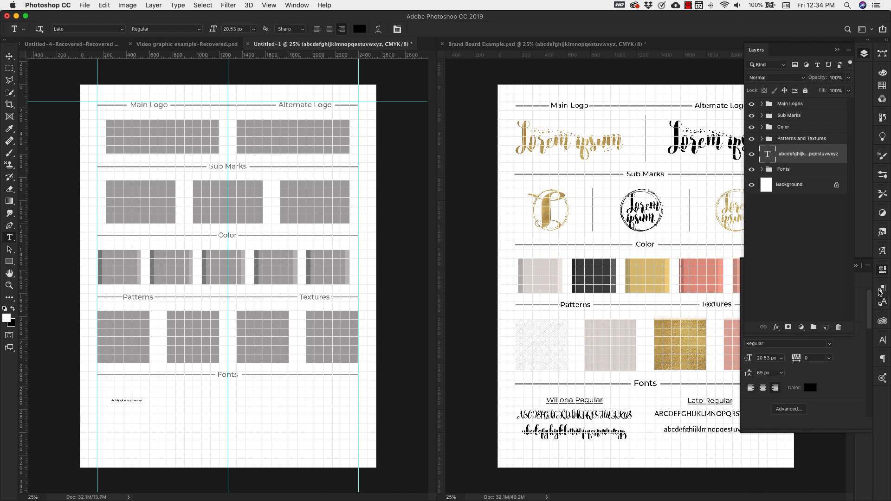
# Set the font size of the pasted lowercase alphabet to 61 px.
pyautogui.click(883, 341)
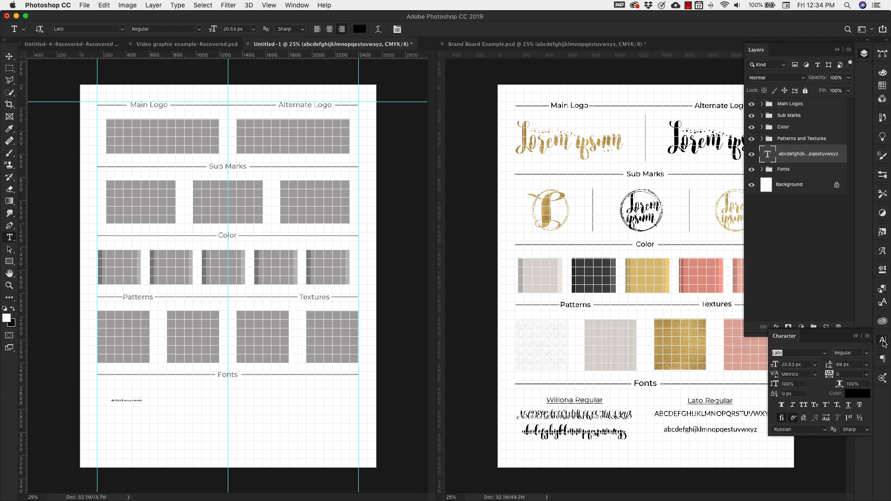
pyautogui.click(883, 341)
pyautogui.click(883, 341)
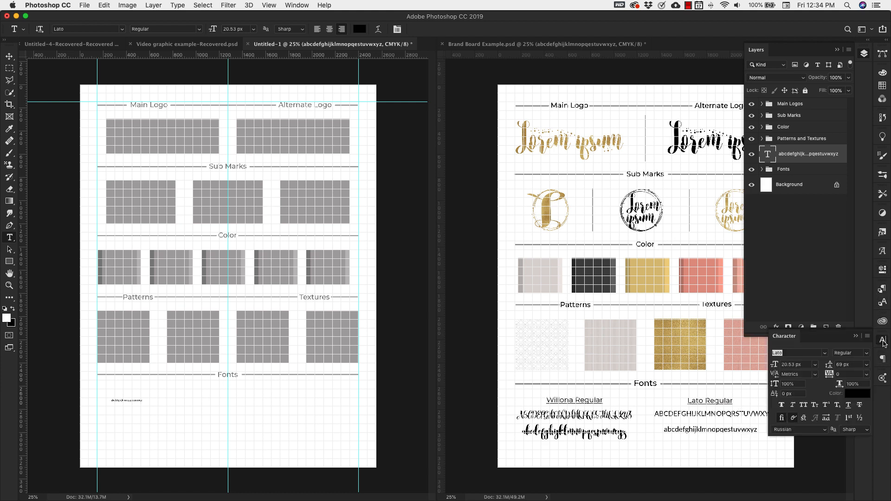
pyautogui.click(766, 365)
pyautogui.write('61')
pyautogui.press('Return')
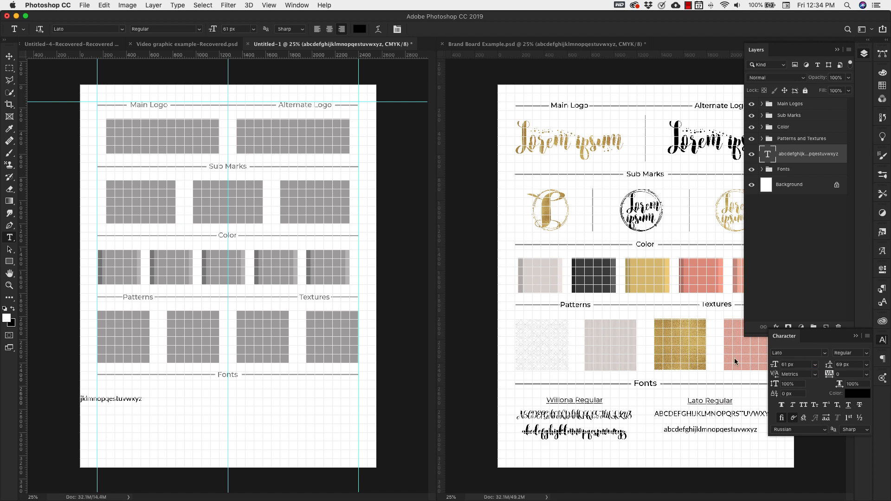
pyautogui.press('v')
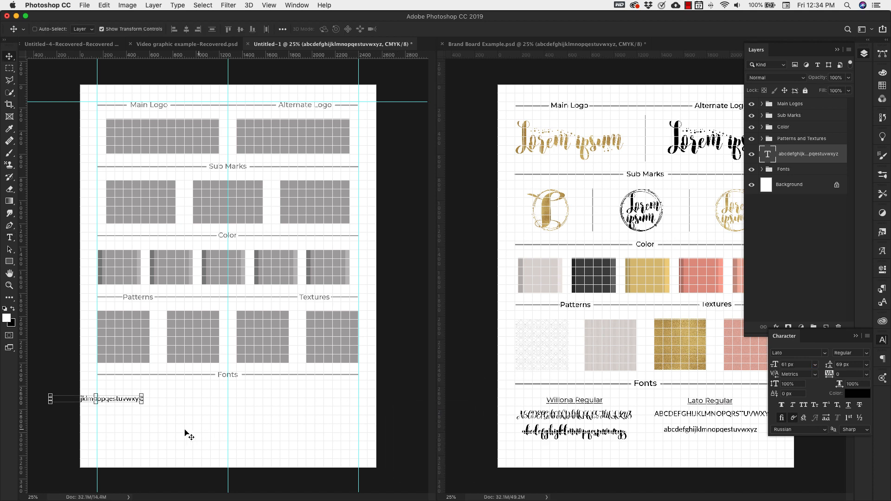
# Move the lowercase alphabet lower in the first font column and place an all-caps copy of it just above.
pyautogui.moveTo(165, 432); pyautogui.dragTo(224, 472)
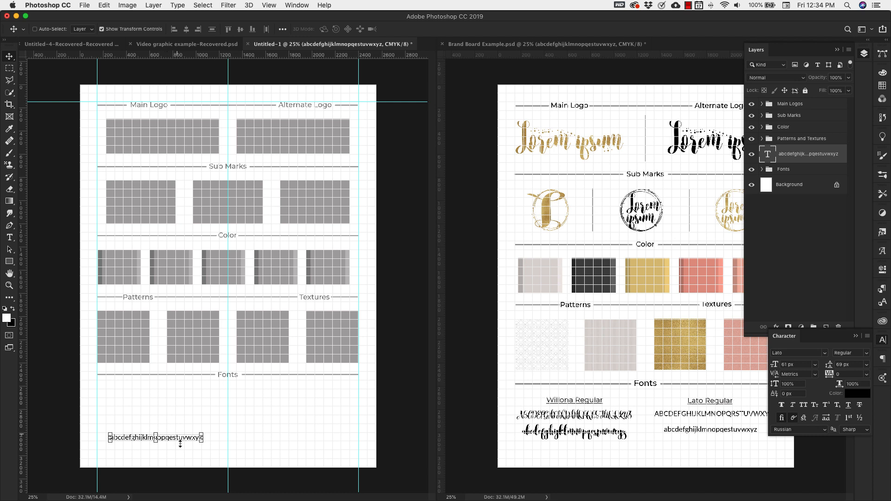
pyautogui.moveTo(182, 447); pyautogui.dragTo(181, 425)
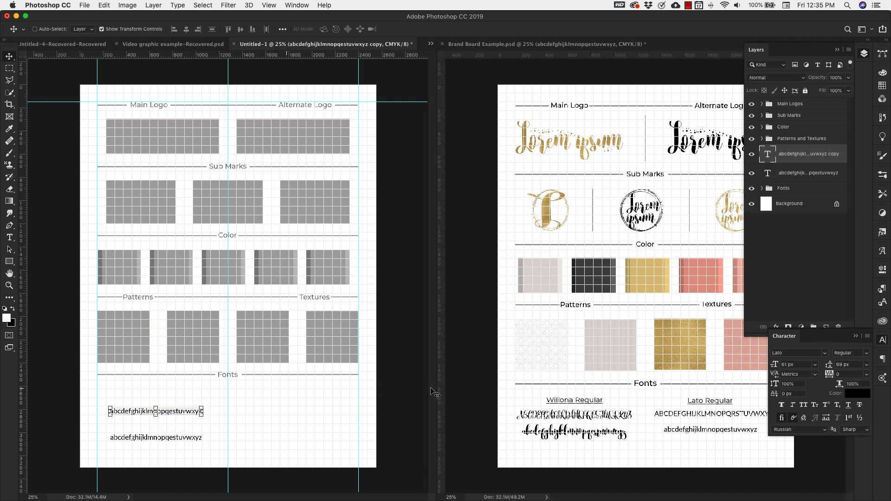
pyautogui.click(804, 406)
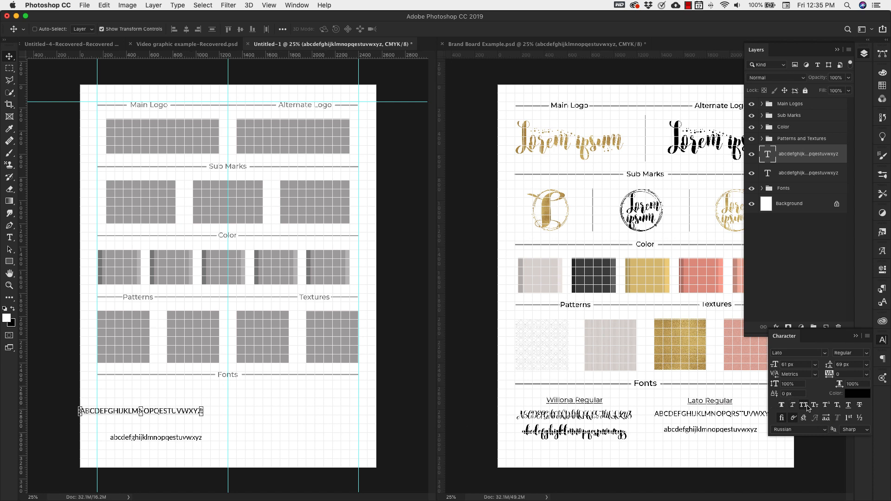
pyautogui.moveTo(172, 431); pyautogui.dragTo(185, 441)
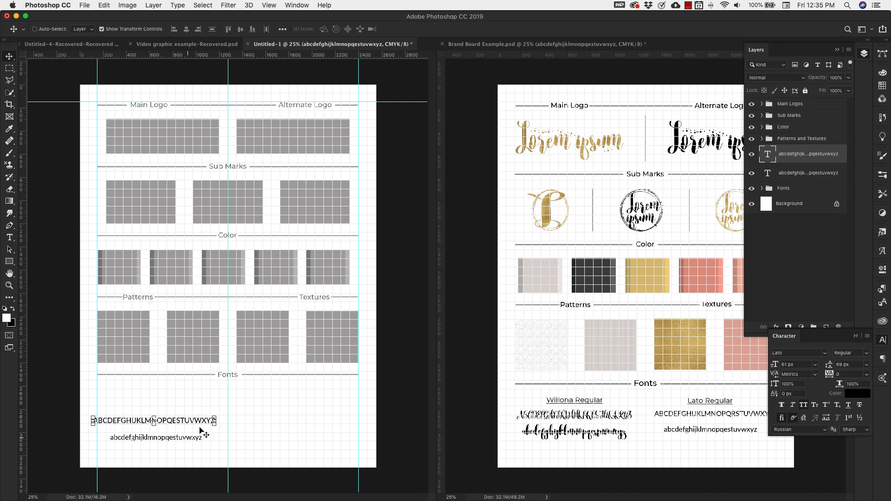
# Add the text "Lato Regular" as an underlined label centred above the two alphabet lines under the Fonts heading.
pyautogui.press('t')
pyautogui.click(127, 396)
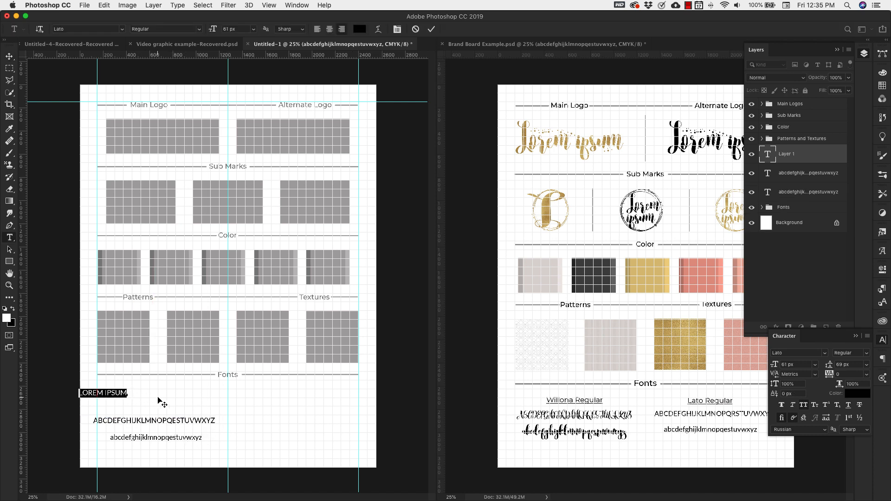
pyautogui.write('Lato Regular')
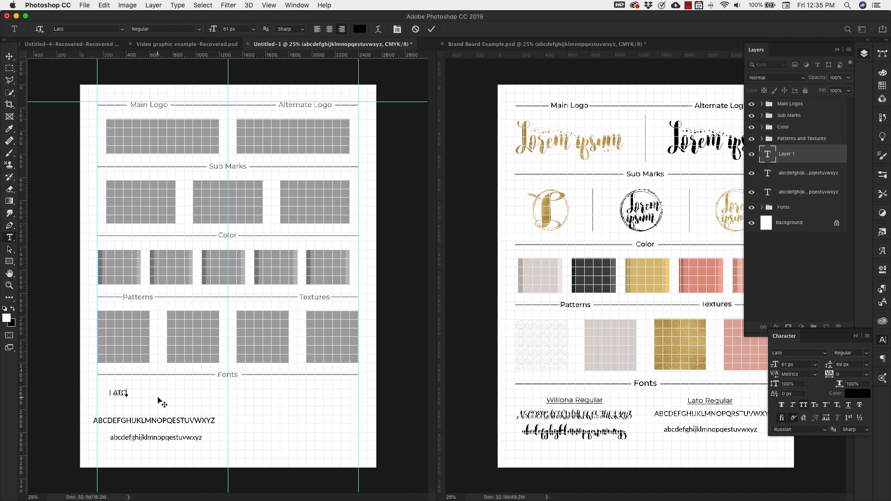
pyautogui.press('super+Return')
pyautogui.press('super+t')
pyautogui.press('Return')
pyautogui.moveTo(155, 405); pyautogui.dragTo(211, 405)
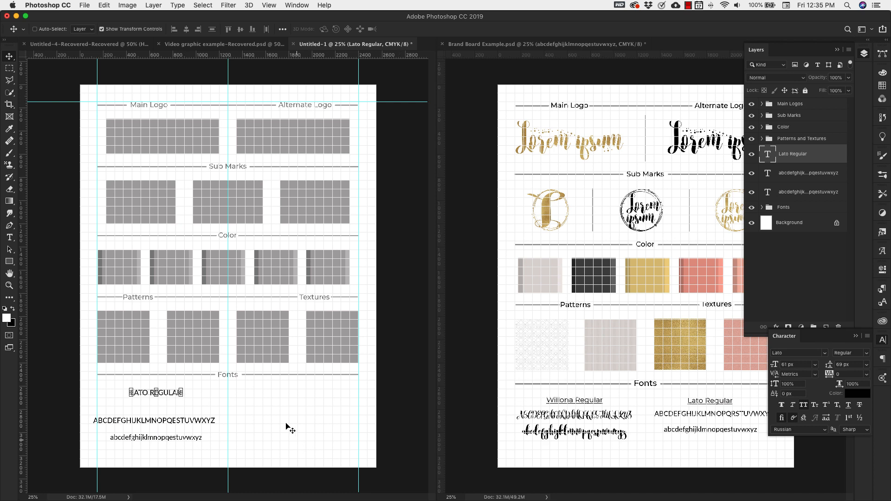
pyautogui.click(849, 406)
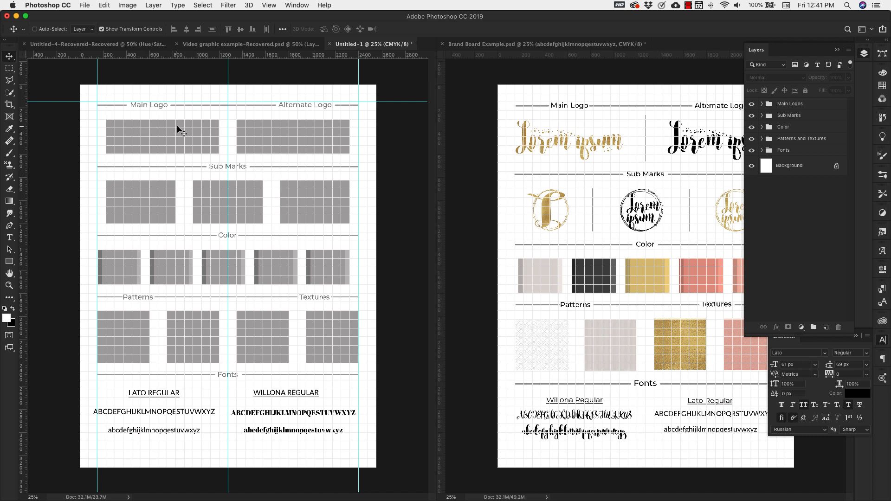
# Convert the Alternate Logo and Main Logo placeholders in the Main Logos group to individual smart objects.
pyautogui.click(762, 104)
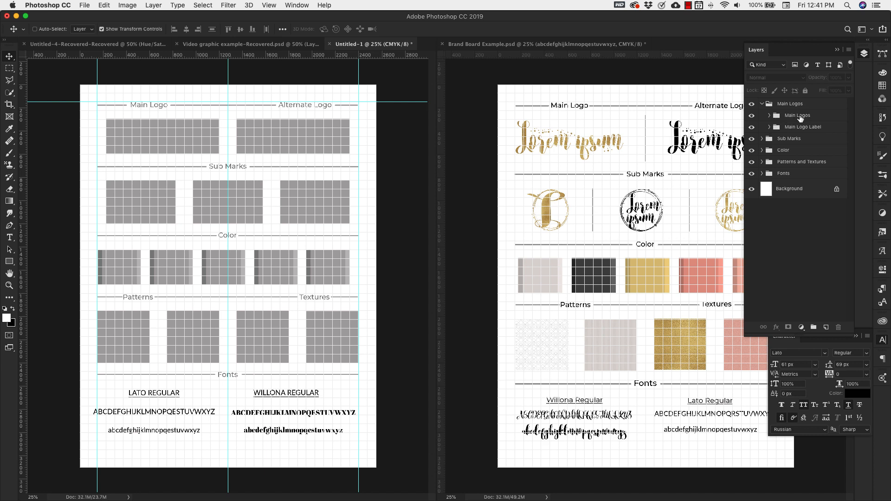
pyautogui.click(785, 127)
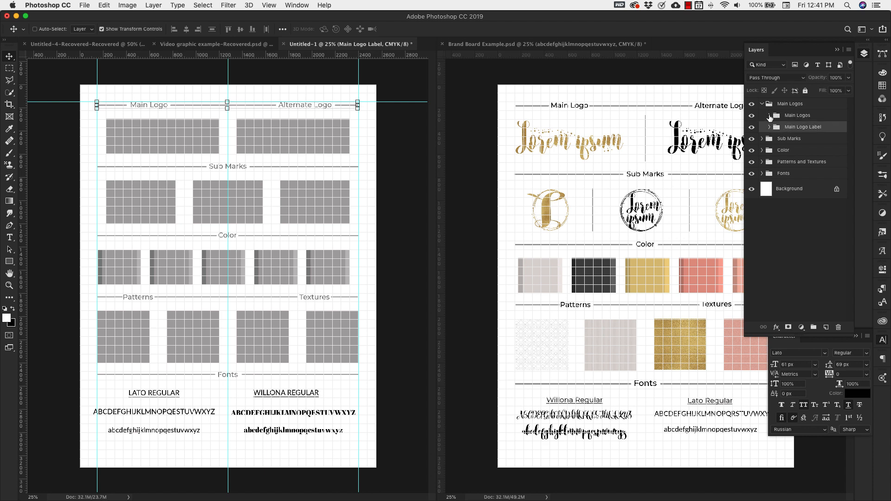
pyautogui.click(769, 118)
pyautogui.click(801, 133)
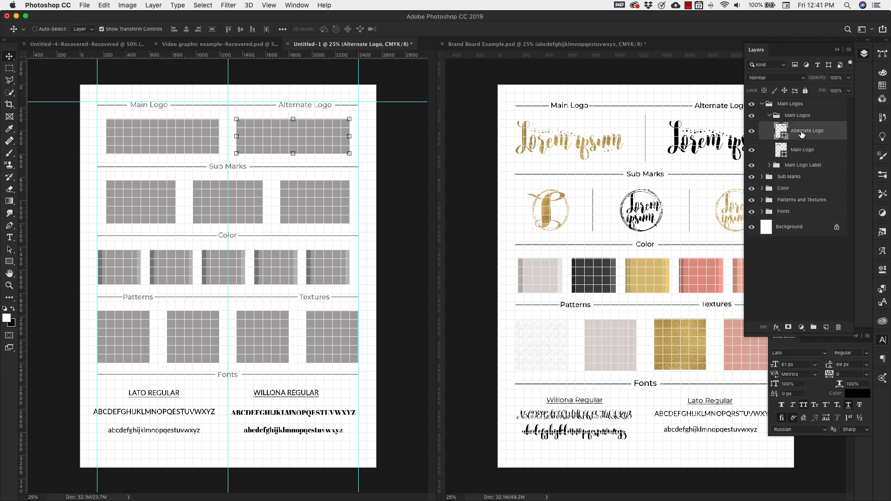
pyautogui.rightClick(786, 129)
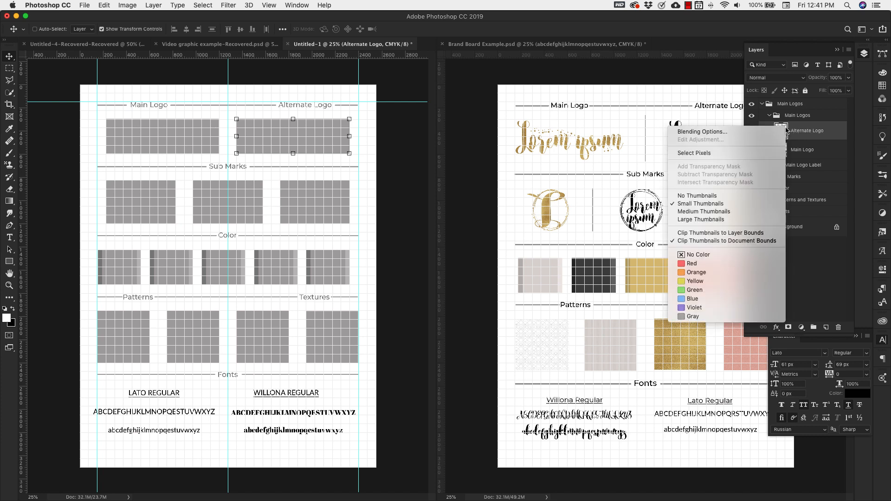
pyautogui.rightClick(815, 130)
pyautogui.rightClick(817, 130)
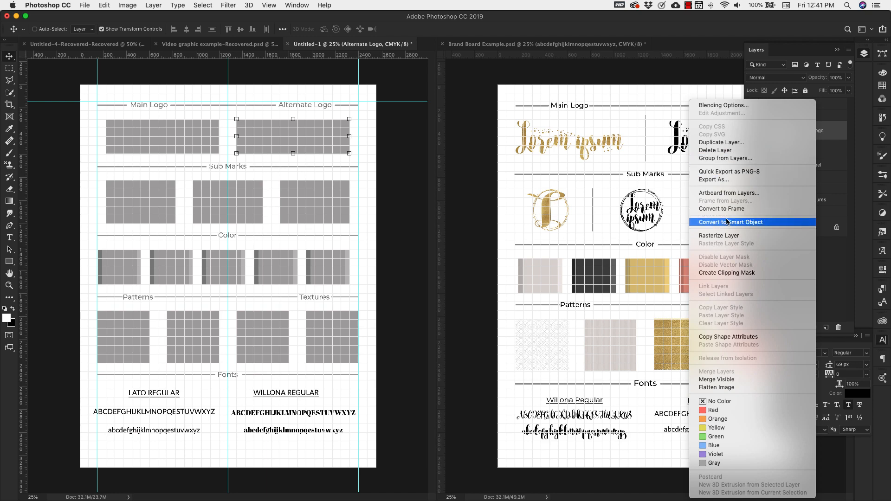
pyautogui.click(739, 222)
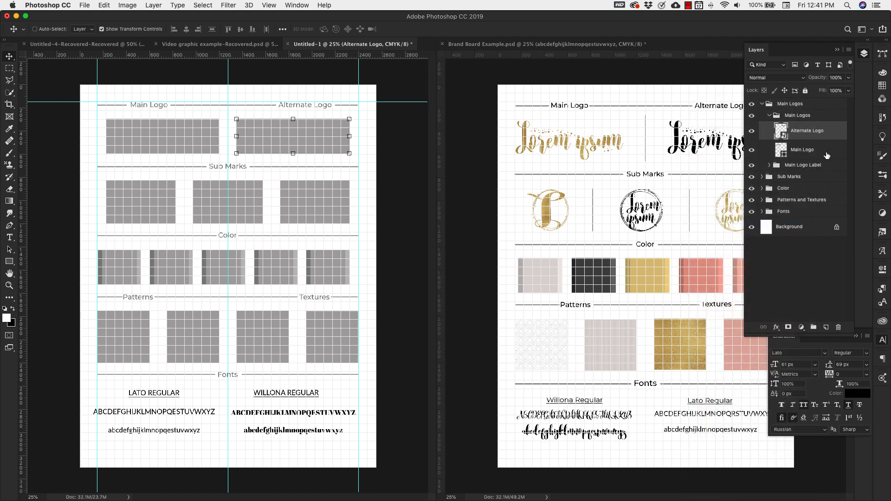
pyautogui.rightClick(795, 149)
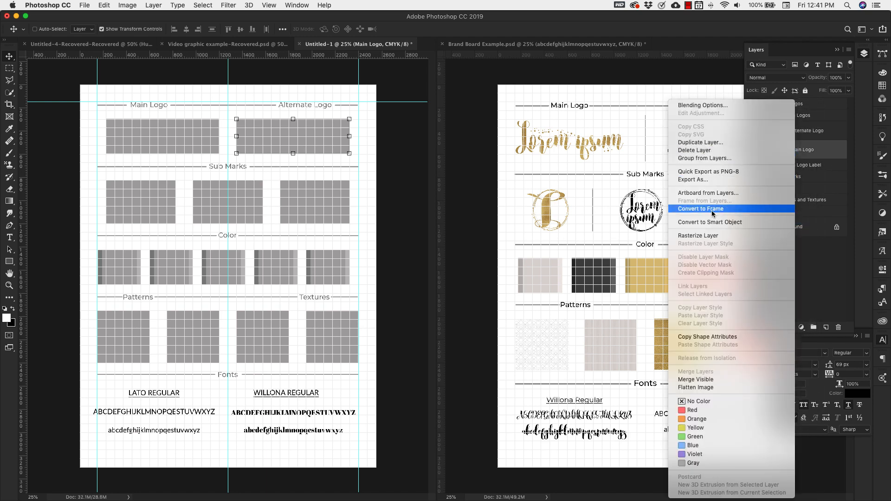
pyautogui.click(717, 223)
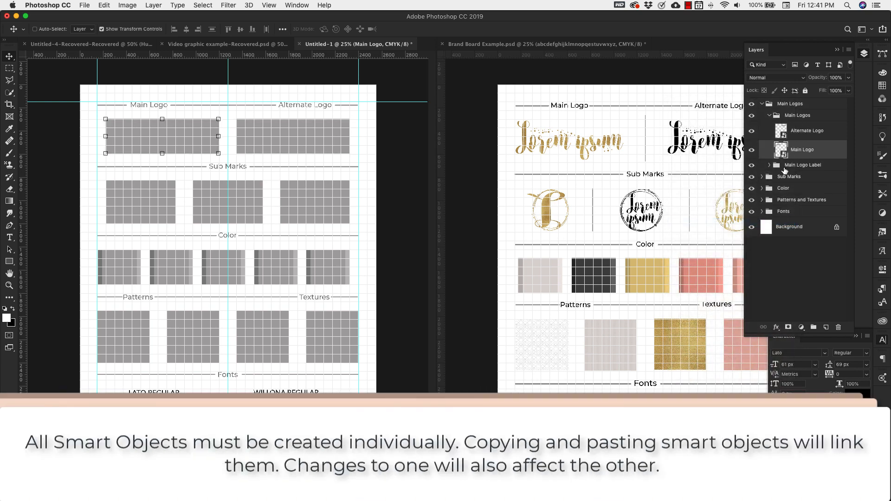
pyautogui.click(769, 115)
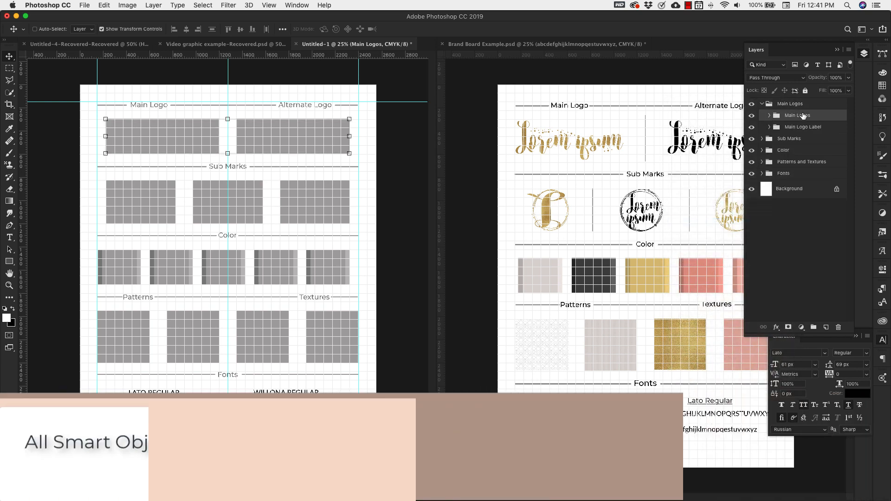
# Convert the middle sub mark placeholder, Main Logo copy in the Submarks group, to a smart object.
pyautogui.click(762, 139)
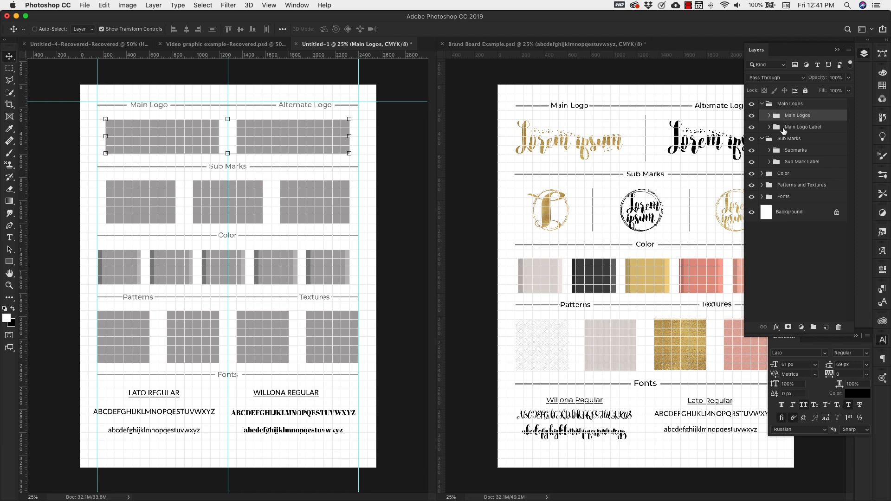
pyautogui.click(769, 150)
pyautogui.rightClick(803, 203)
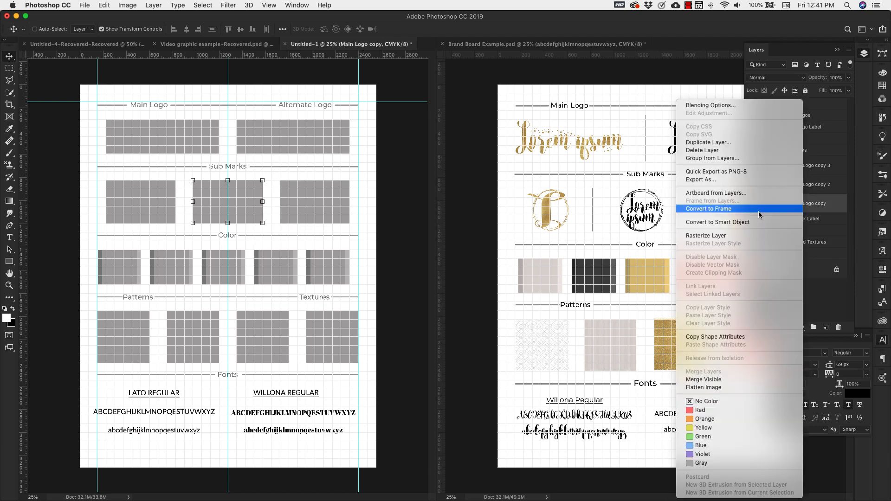
pyautogui.click(766, 220)
# Convert the placeholder layers in the Patterns and Textures group to individual smart objects.
pyautogui.click(761, 242)
pyautogui.rightClick(794, 281)
pyautogui.click(709, 222)
pyautogui.click(794, 300)
pyautogui.click(768, 316)
pyautogui.scroll(-3, 795, 279)
pyautogui.rightClick(795, 261)
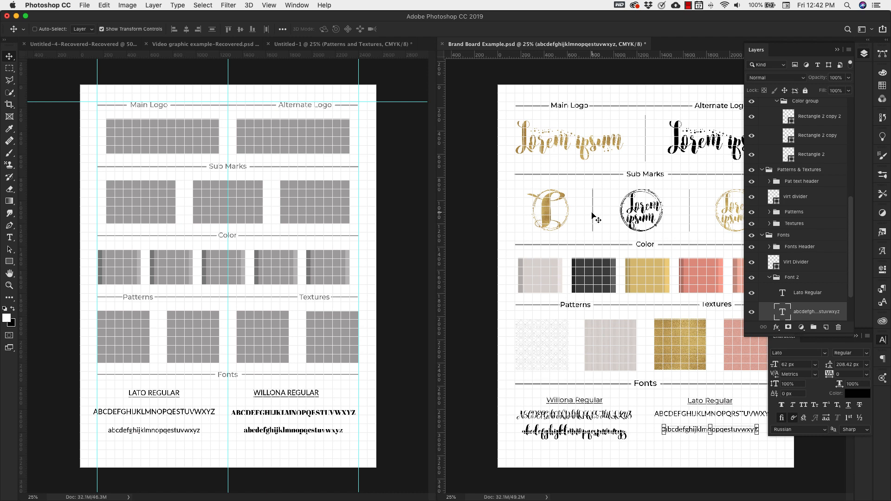
# Copy the Virt divider from Brand Board Example and paste it between the two logo placeholders and between the second and third sub mark placeholders.
pyautogui.keyDown('super'); pyautogui.click(594, 218); pyautogui.keyUp('super')
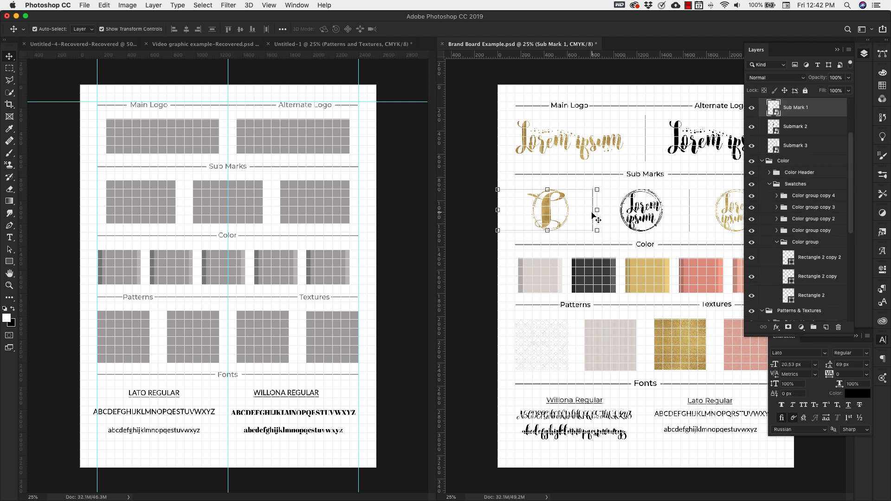
pyautogui.keyDown('super'); pyautogui.click(645, 150); pyautogui.keyUp('super')
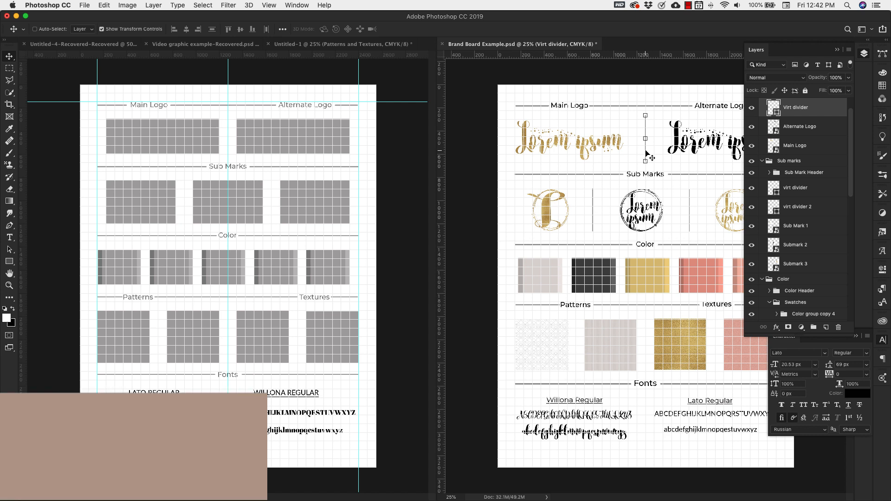
pyautogui.press('super+c')
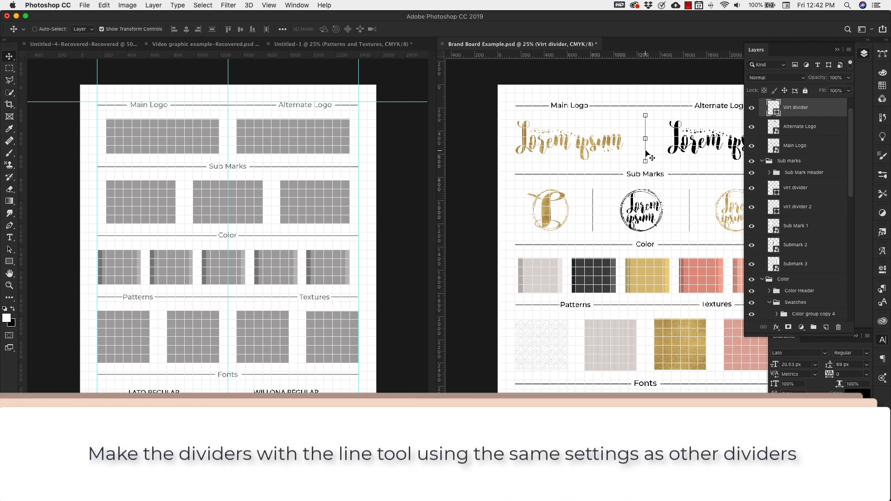
pyautogui.click(197, 147)
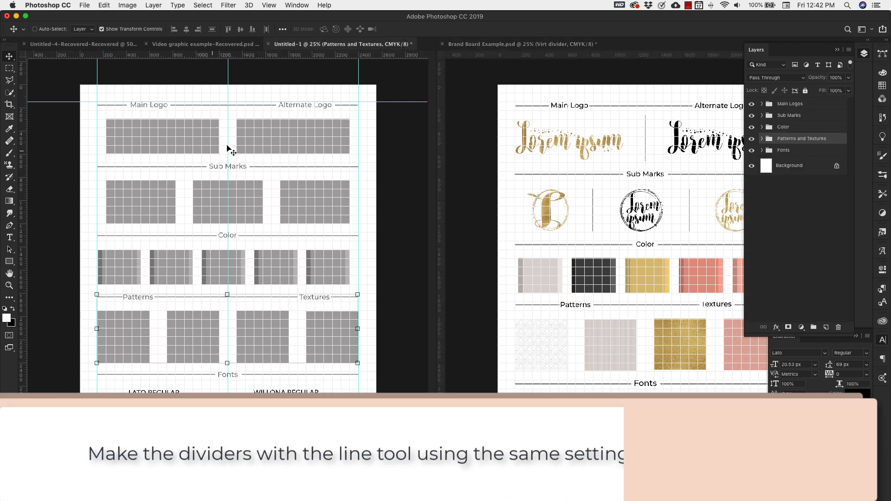
pyautogui.press('super+v')
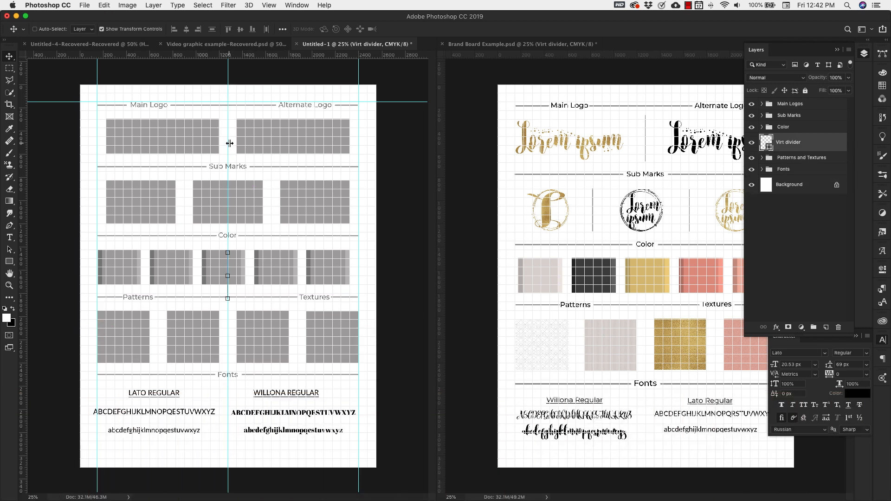
pyautogui.moveTo(261, 273); pyautogui.dragTo(272, 163)
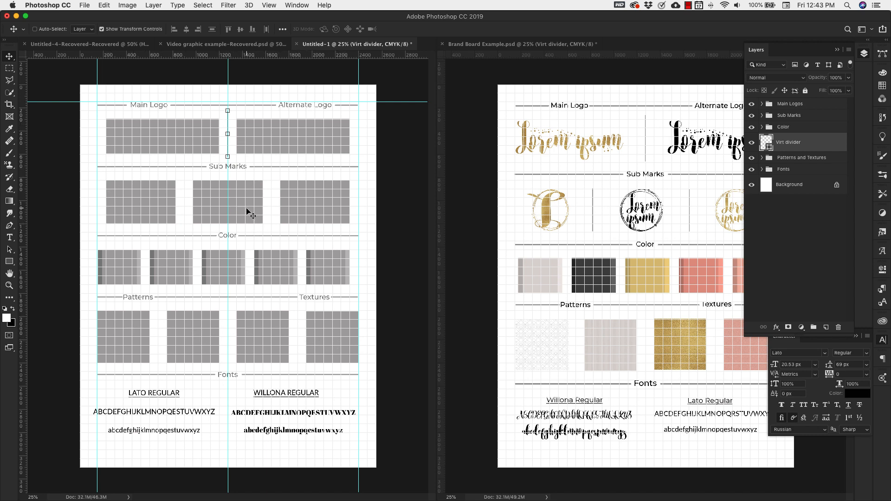
pyautogui.hotkey('ctrl', 'v')
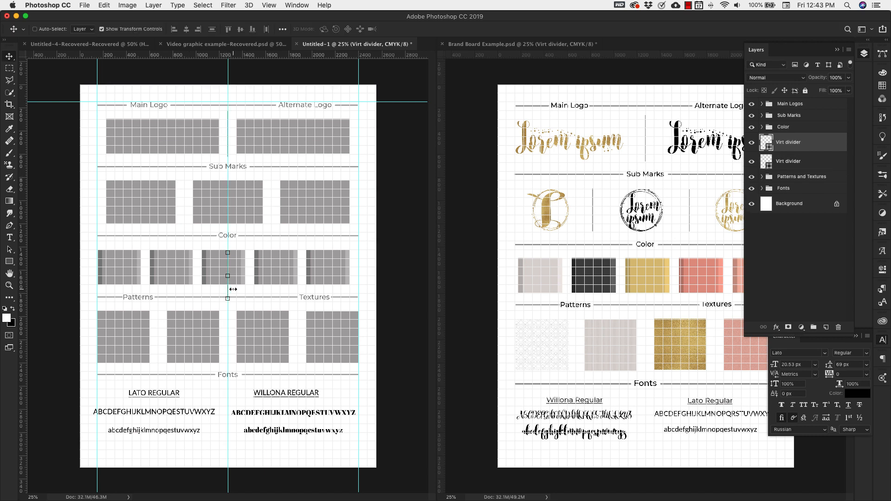
pyautogui.moveTo(233, 289); pyautogui.dragTo(292, 186)
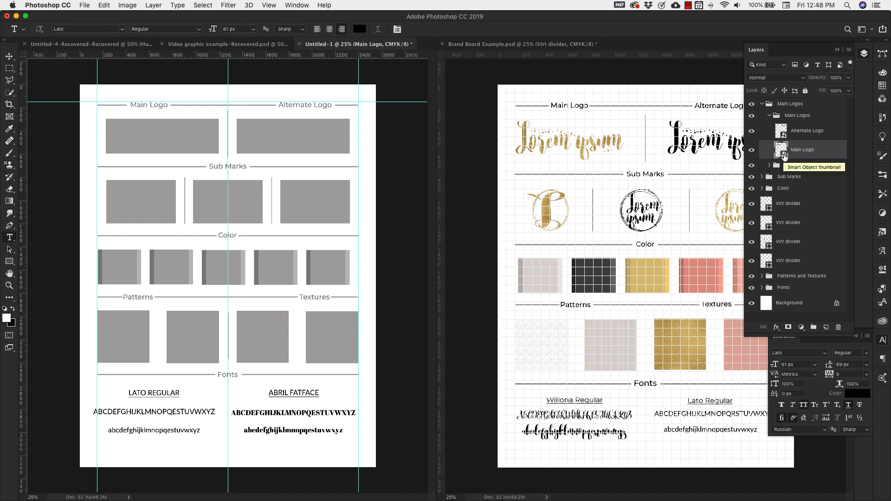
# Open the Main Logo smart object's contents and place Main Logo.png over its gray placeholder.
pyautogui.doubleClick(783, 156)
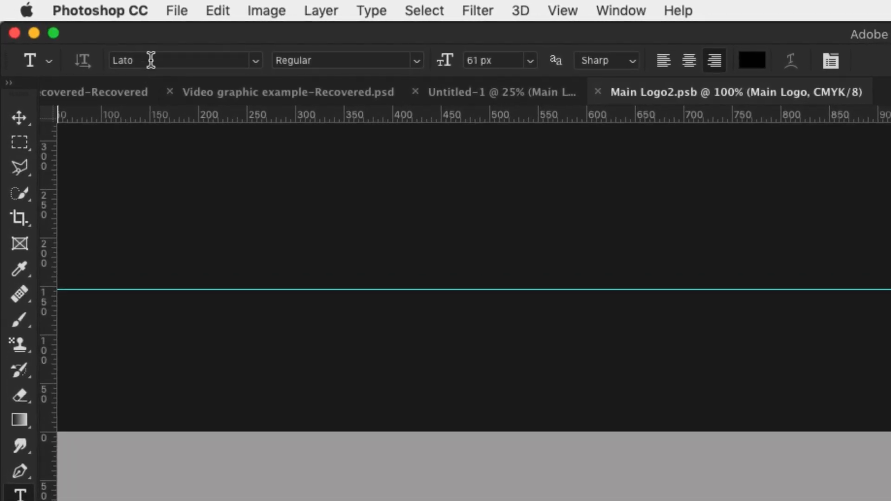
pyautogui.click(173, 11)
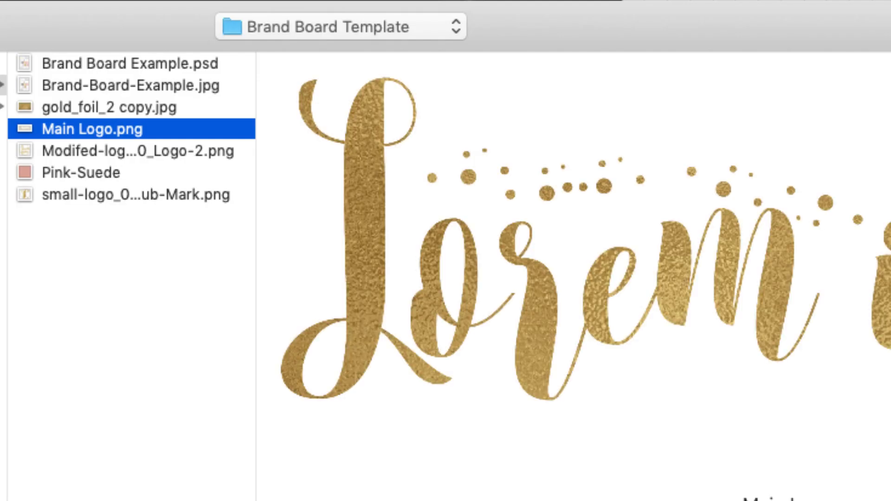
pyautogui.press('Return')
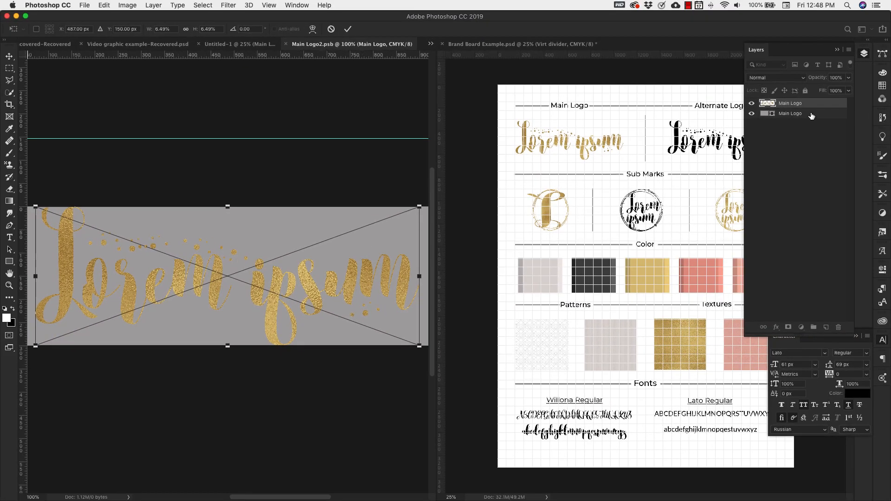
pyautogui.click(812, 248)
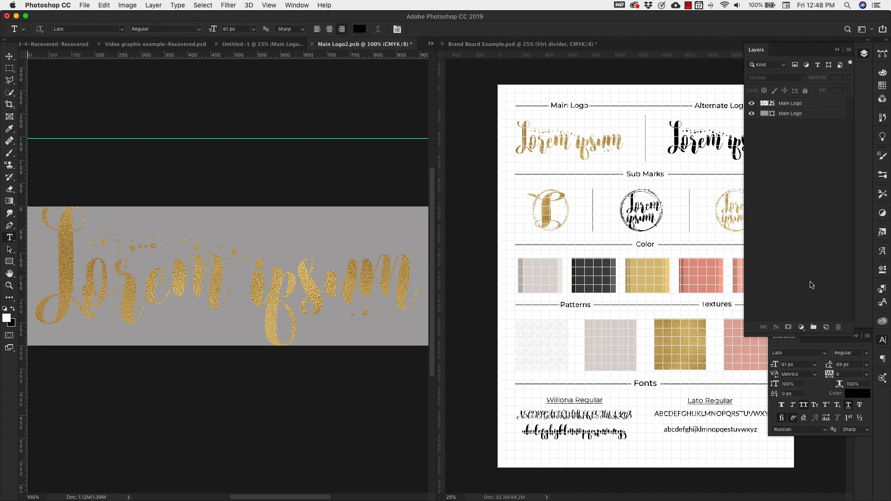
# Add a new layer between the placed logo and the gray placeholder and fill it with white.
pyautogui.click(826, 327)
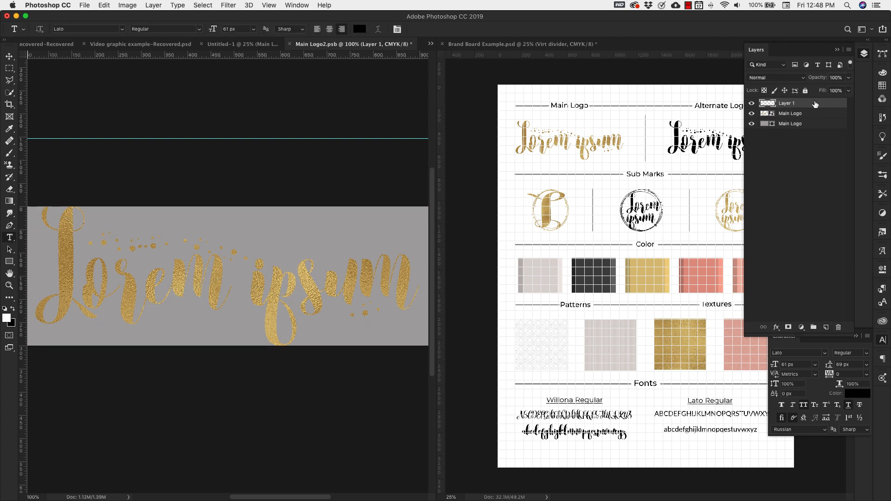
pyautogui.moveTo(815, 103); pyautogui.dragTo(815, 115)
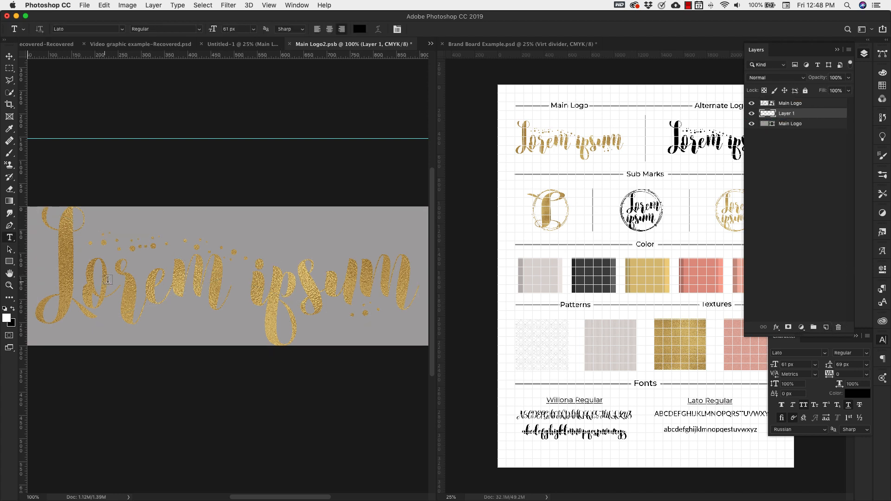
pyautogui.press('d')
pyautogui.press('super+BackSpace')
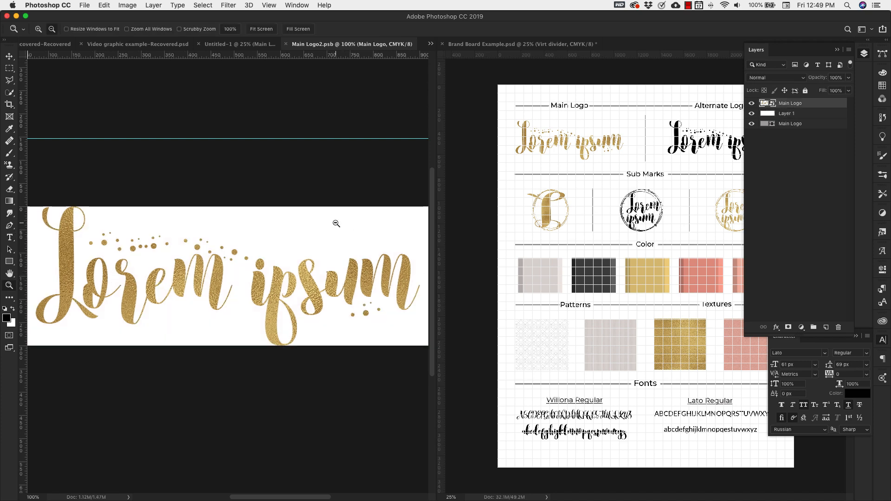
# Shift the white layer sideways inside the Main Logo smart object so it covers the exposed gray placeholder strip.
pyautogui.keyDown('alt'); pyautogui.click(336, 223); pyautogui.keyUp('alt')
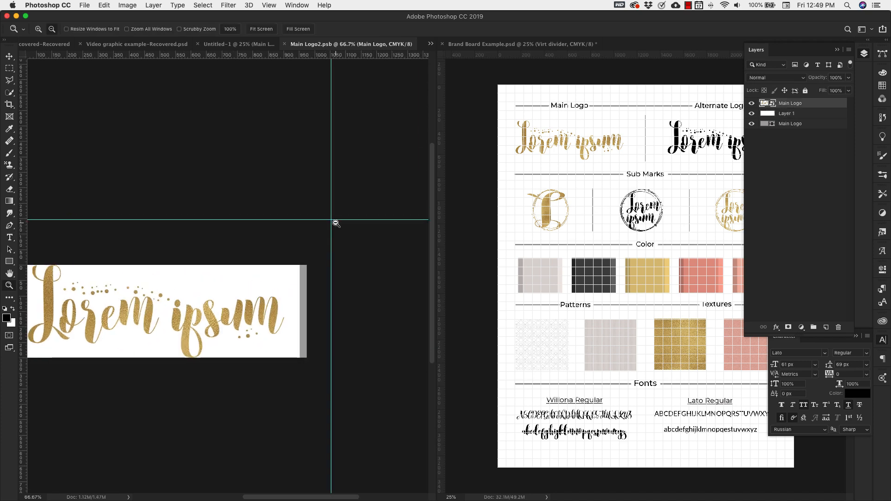
pyautogui.click(794, 116)
pyautogui.press('v')
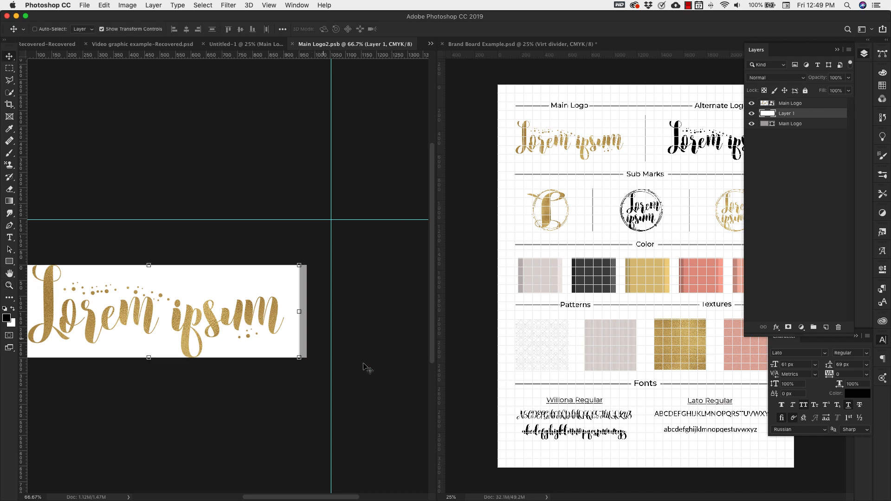
pyautogui.moveTo(364, 368); pyautogui.dragTo(378, 366)
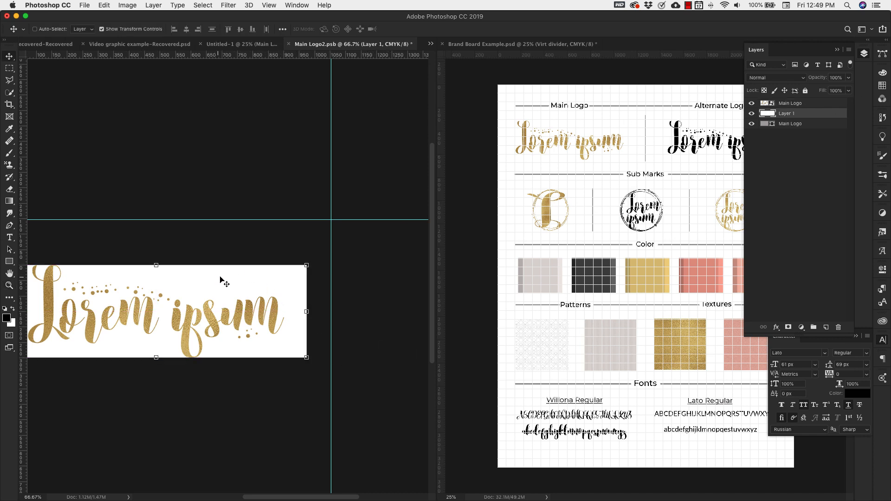
# Check the whole logo canvas, then close Main Logo2.psb and save its changes.
pyautogui.press('z')
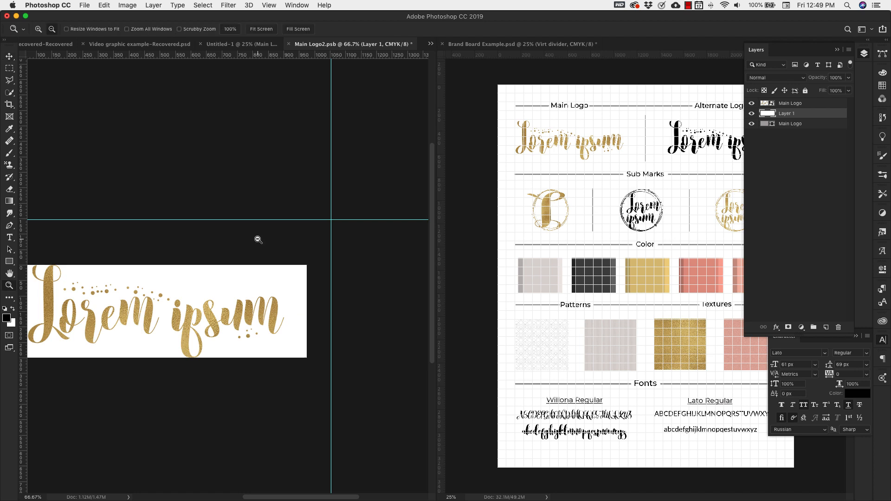
pyautogui.click(258, 241)
pyautogui.moveTo(187, 255); pyautogui.dragTo(249, 212)
pyautogui.click(294, 44)
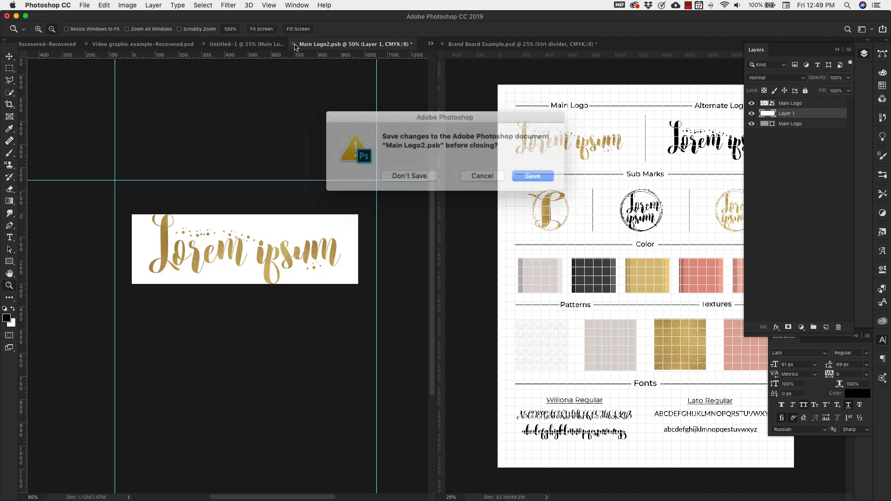
pyautogui.click(529, 174)
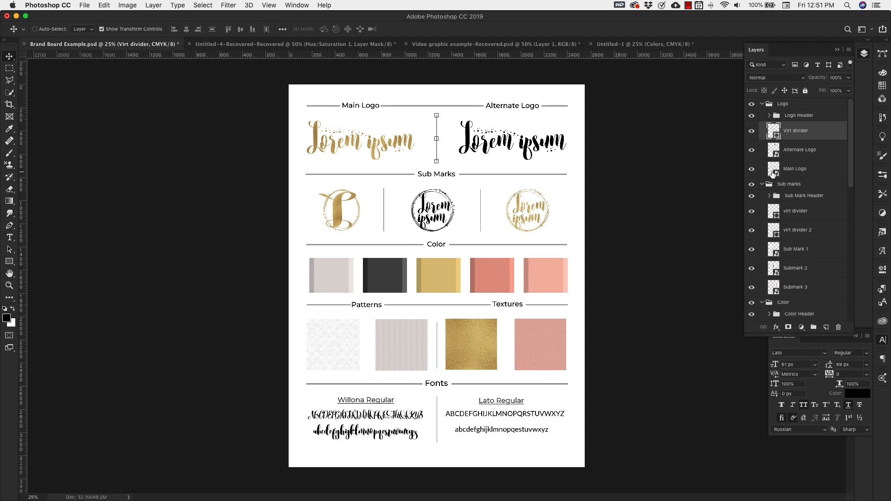
# In Brand Board Example, open the contents of the Texture 1 smart object from the Textures group.
pyautogui.click(796, 141)
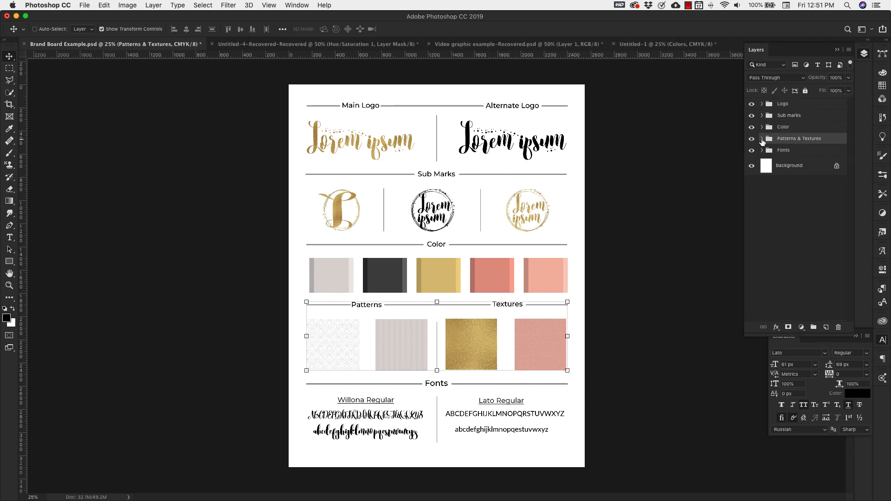
pyautogui.click(762, 139)
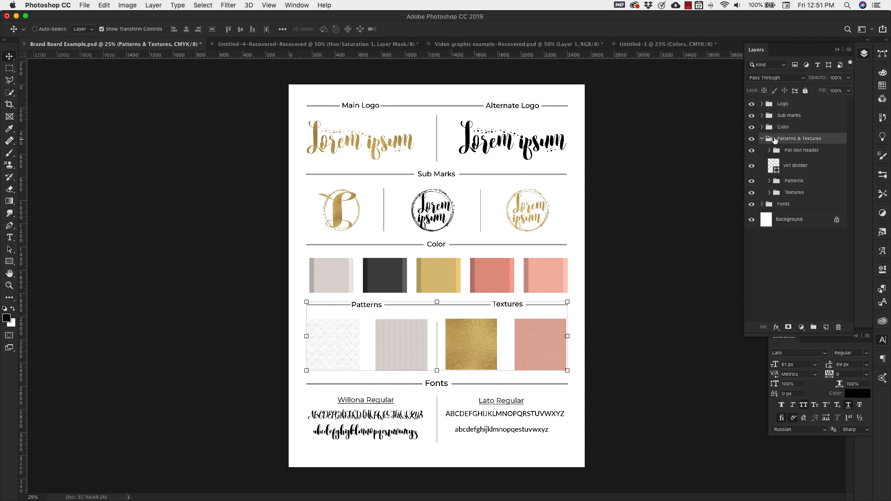
pyautogui.click(769, 193)
pyautogui.click(800, 209)
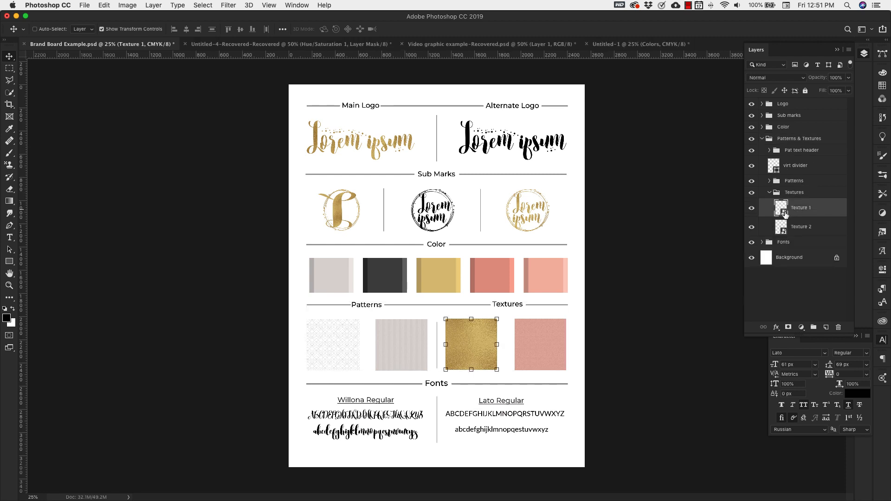
pyautogui.doubleClick(782, 214)
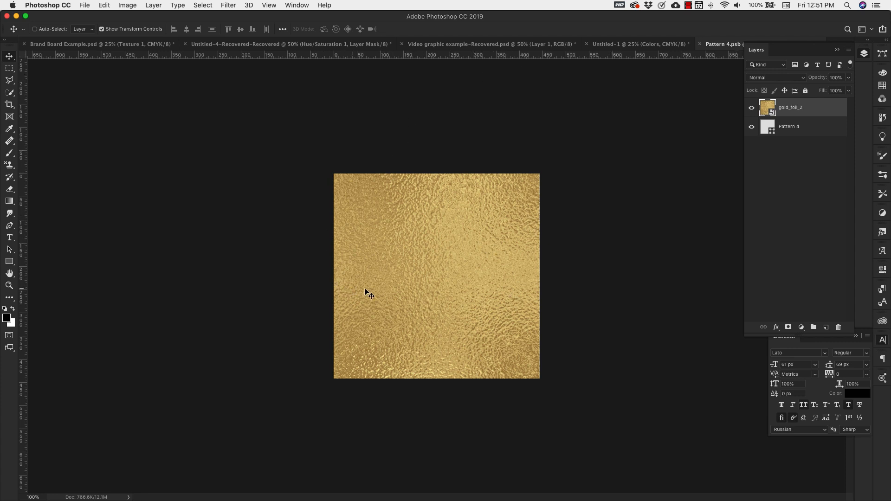
# Duplicate the gold_foil_2 layer into the Untitled-1 document.
pyautogui.press('super+minus')
pyautogui.press('super+minus')
pyautogui.press('super+minus')
pyautogui.press('super+minus')
pyautogui.press('super+minus')
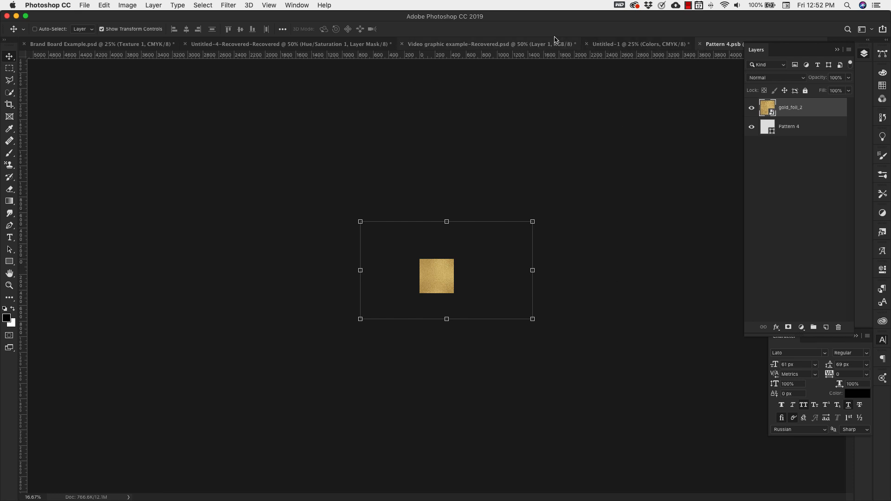
pyautogui.rightClick(810, 110)
pyautogui.click(742, 117)
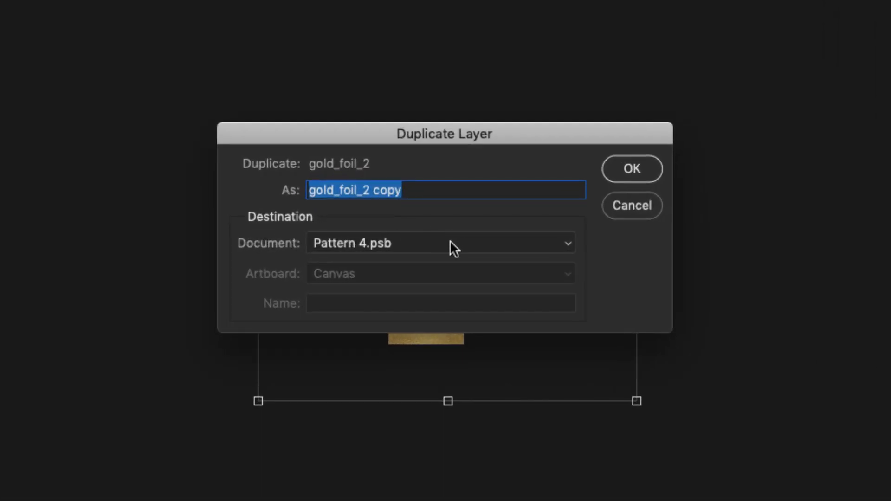
pyautogui.click(563, 245)
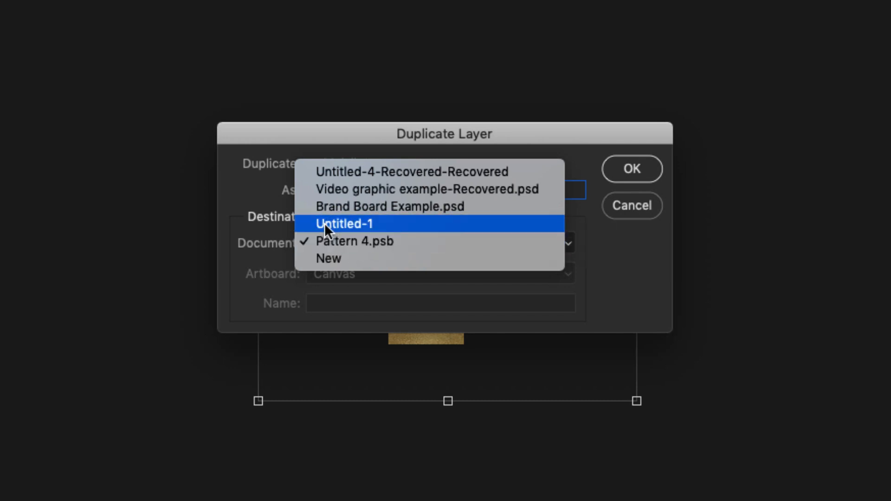
pyautogui.click(339, 225)
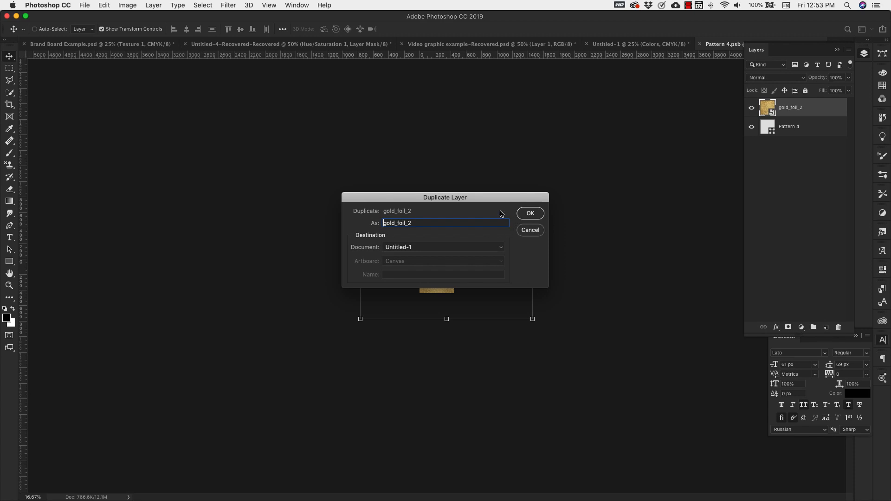
pyautogui.click(531, 214)
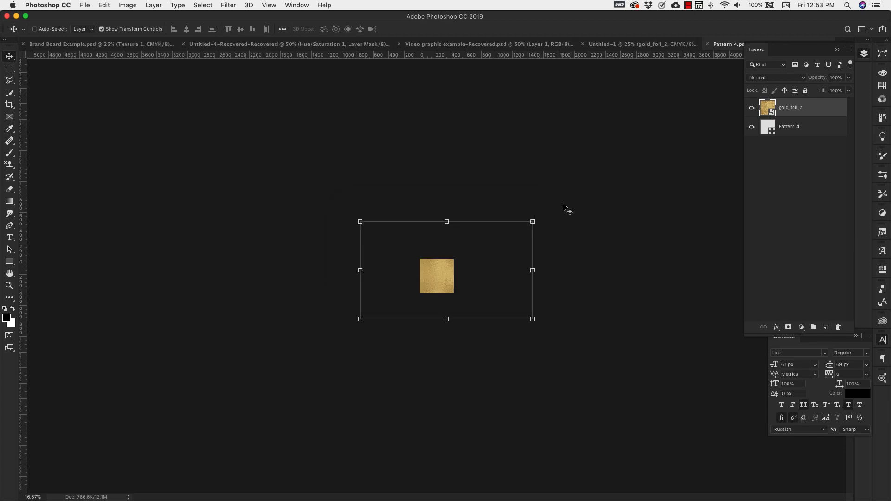
# In Untitled-1, move the gold foil layer down over the Color and Patterns sections and hide it.
pyautogui.click(603, 44)
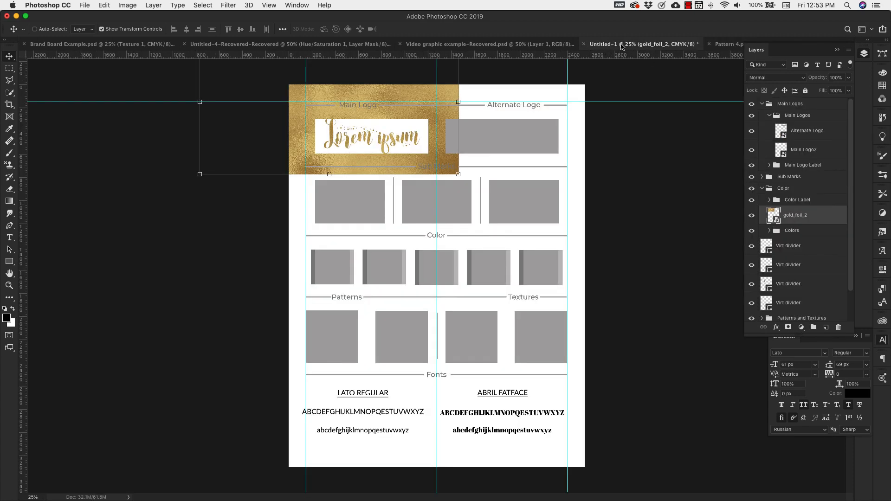
pyautogui.moveTo(269, 119); pyautogui.dragTo(371, 306)
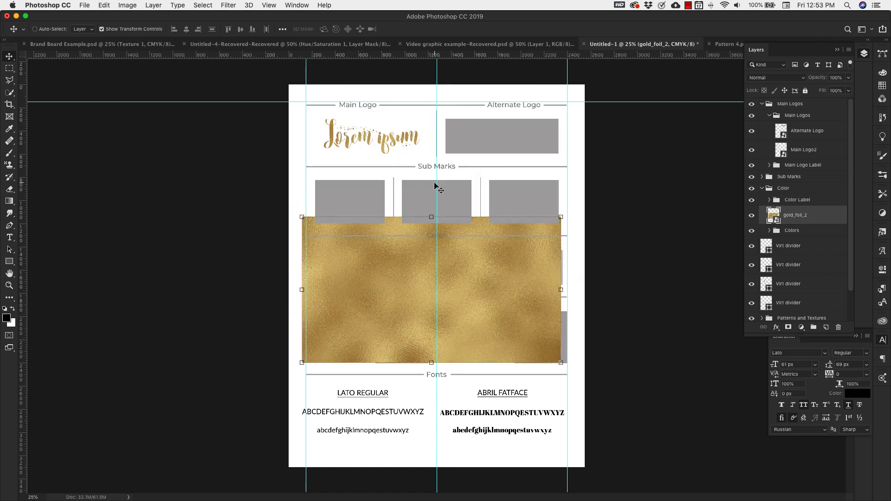
pyautogui.click(752, 215)
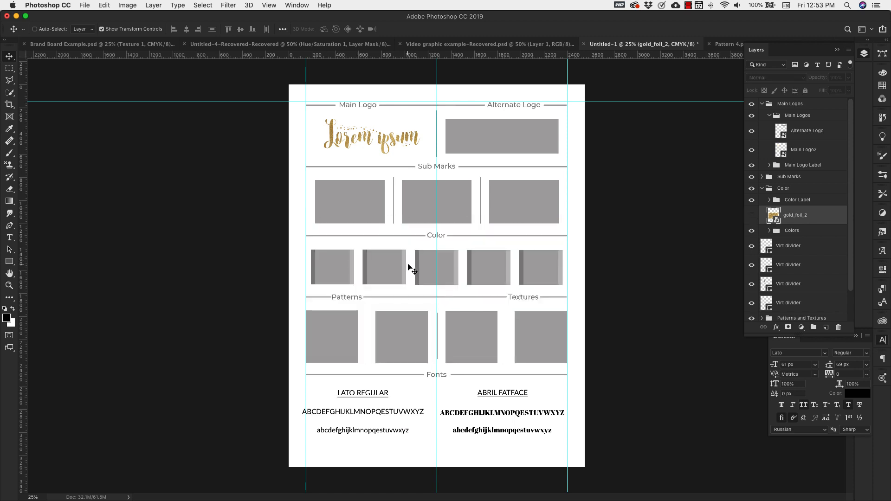